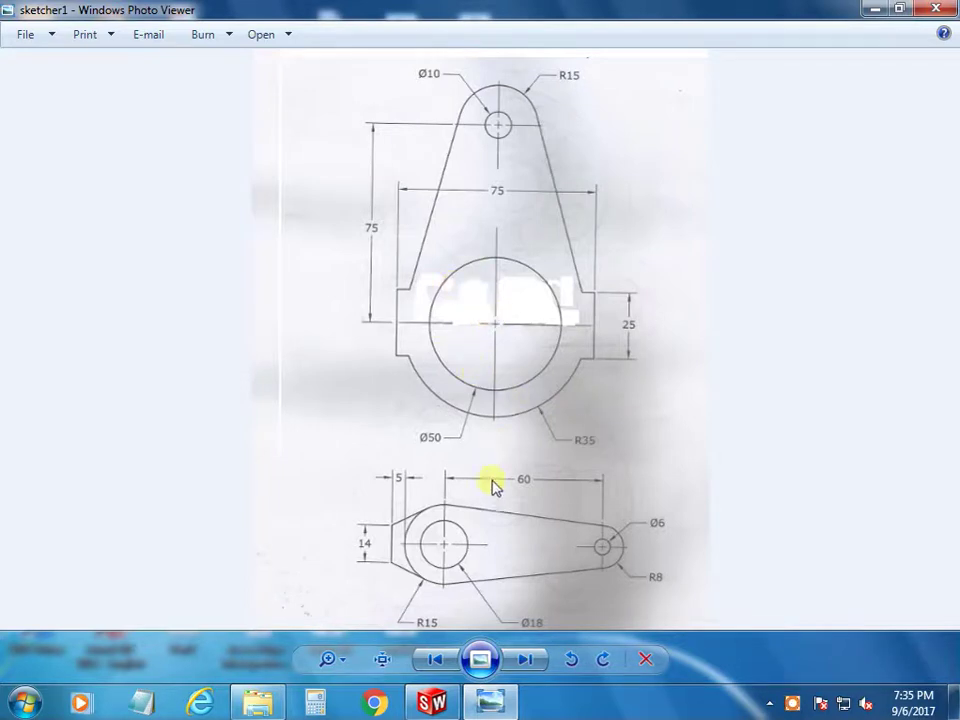
# Switch from the sketcher1 reference drawing to the empty SolidWorks part Part2.
pyautogui.click(432, 702)
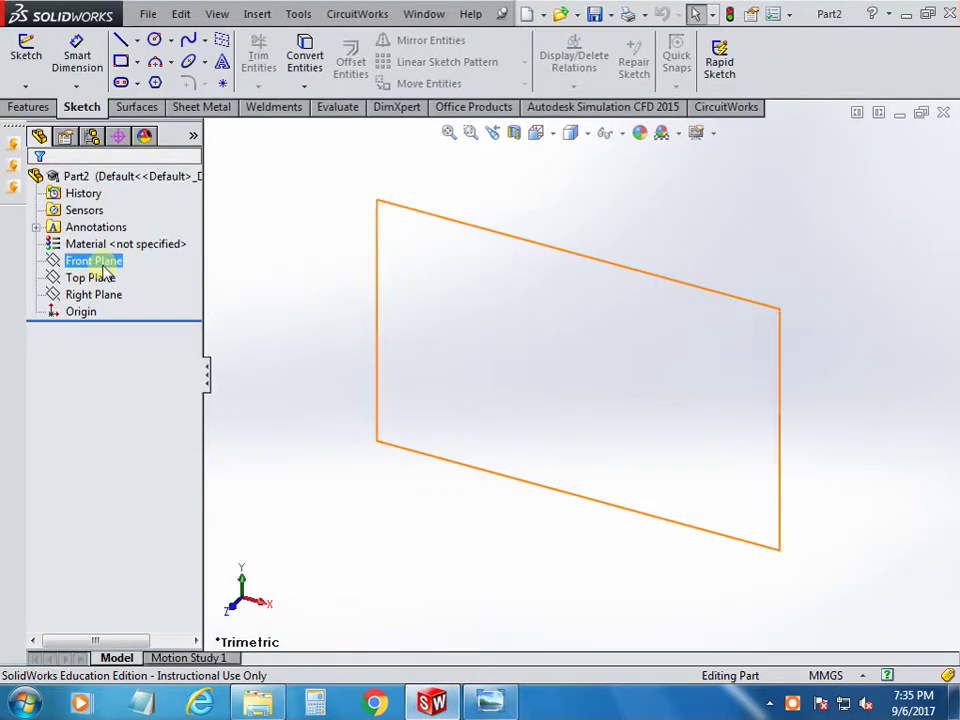
# Start a sketch on the Front Plane and draw an outer circle centred on the origin.
pyautogui.click(93, 260)
pyautogui.click(40, 66)
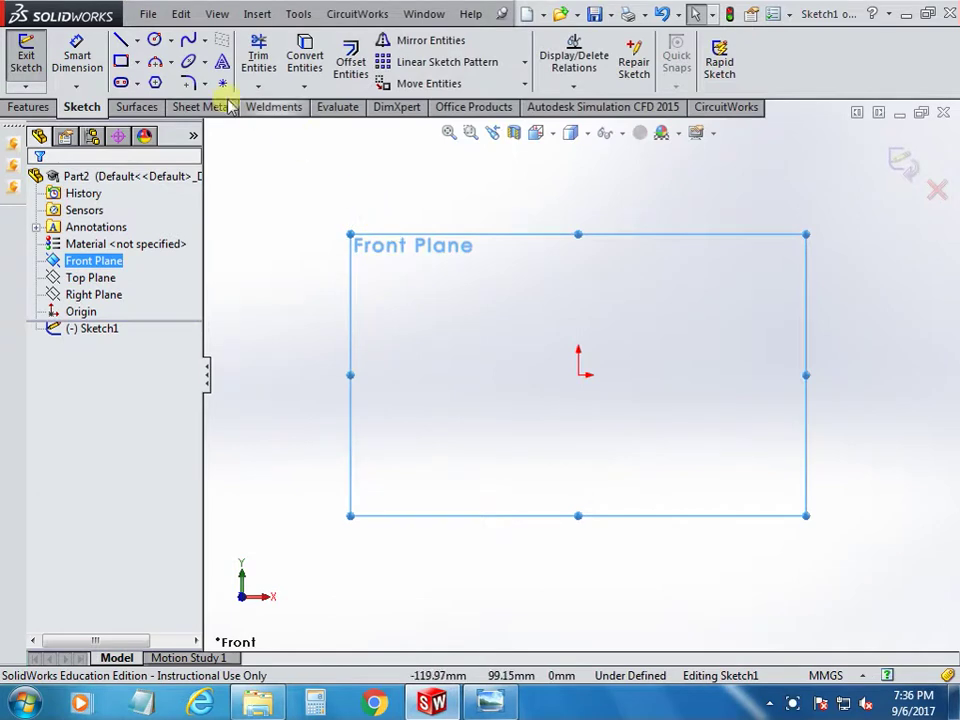
pyautogui.click(157, 40)
pyautogui.click(579, 374)
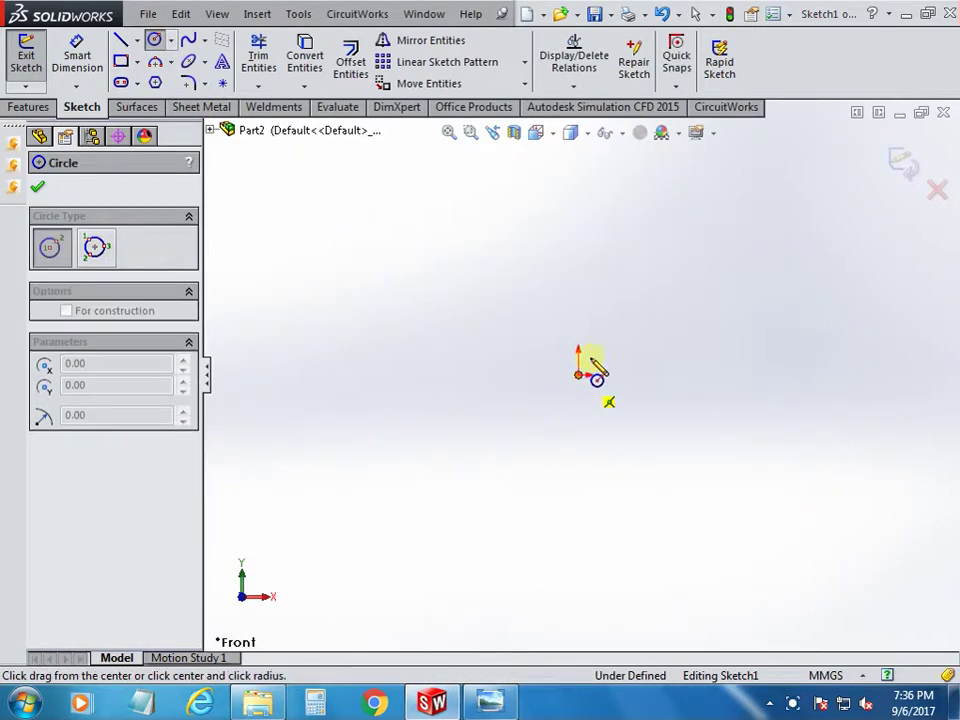
pyautogui.click(618, 296)
# Add a smaller concentric circle at the origin, then bring the reference drawing back up.
pyautogui.click(579, 374)
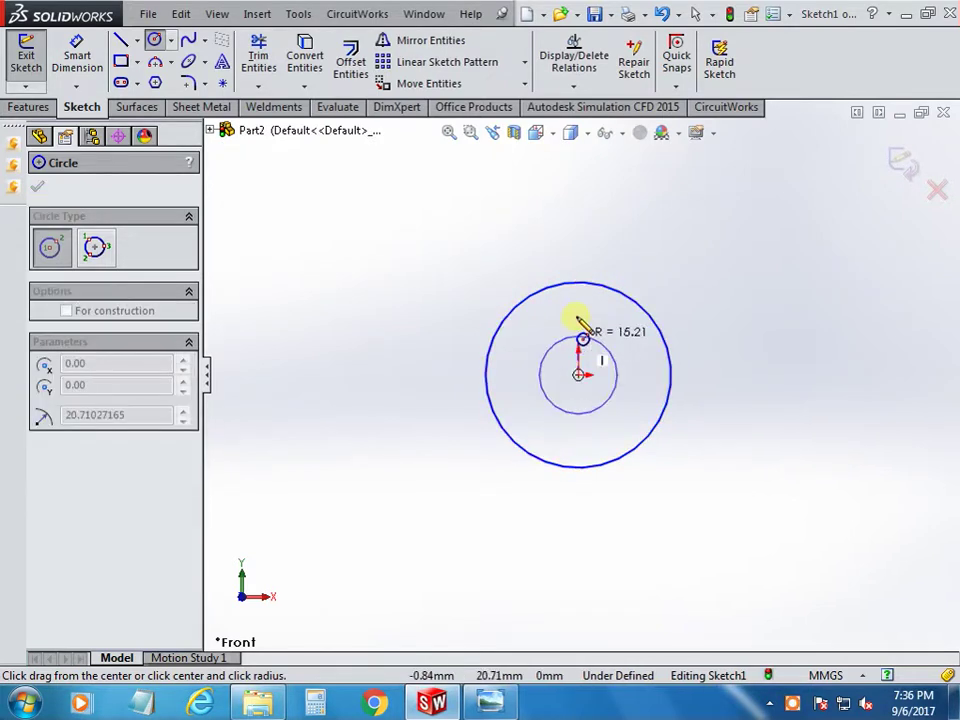
pyautogui.click(578, 313)
pyautogui.rightClick(490, 183)
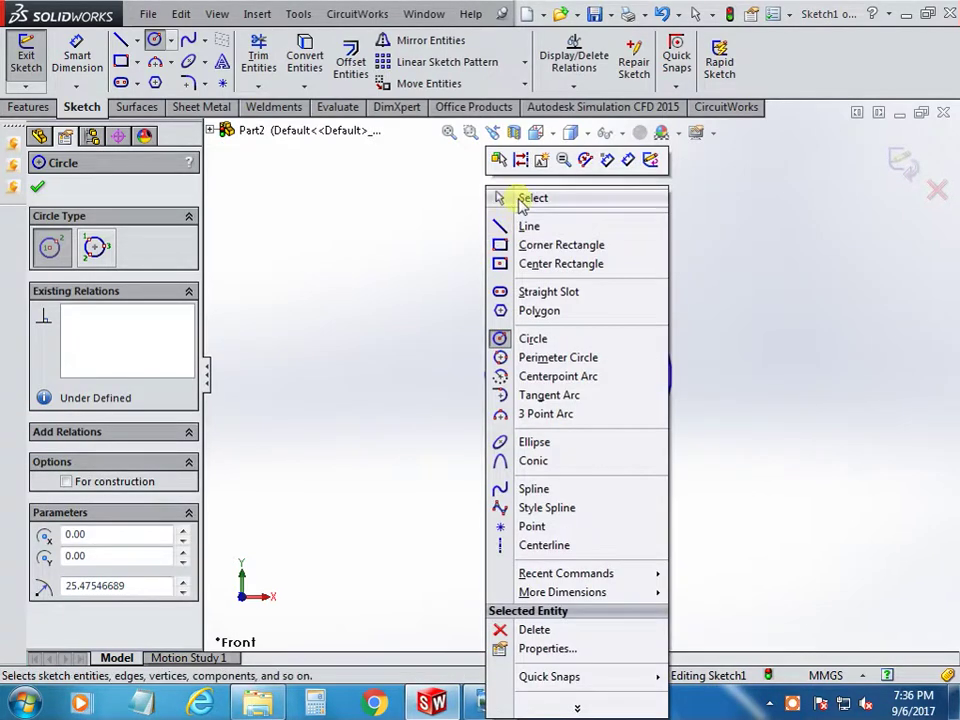
pyautogui.click(515, 198)
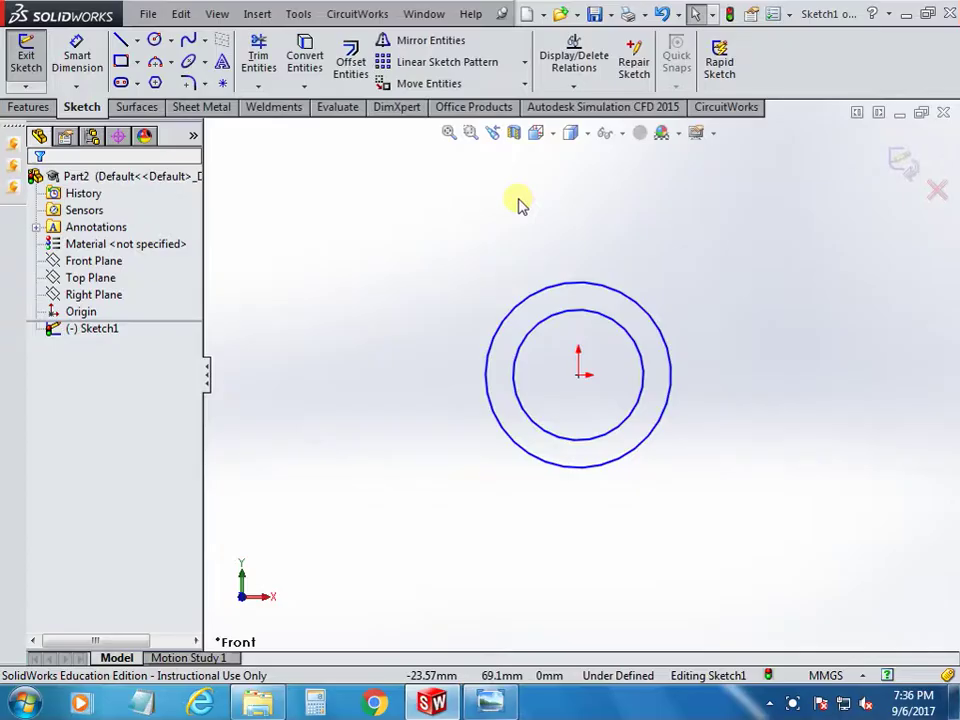
pyautogui.hotkey('alt', 'Tab')
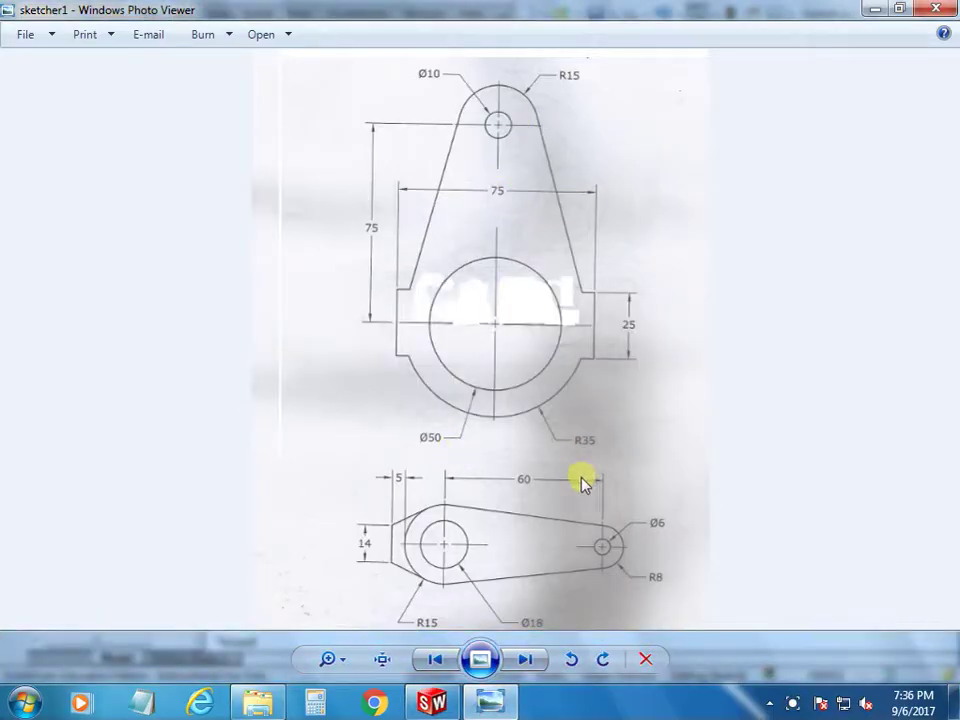
# Give the inner circle a 50 mm diameter dimension.
pyautogui.hotkey('alt', 'Tab')
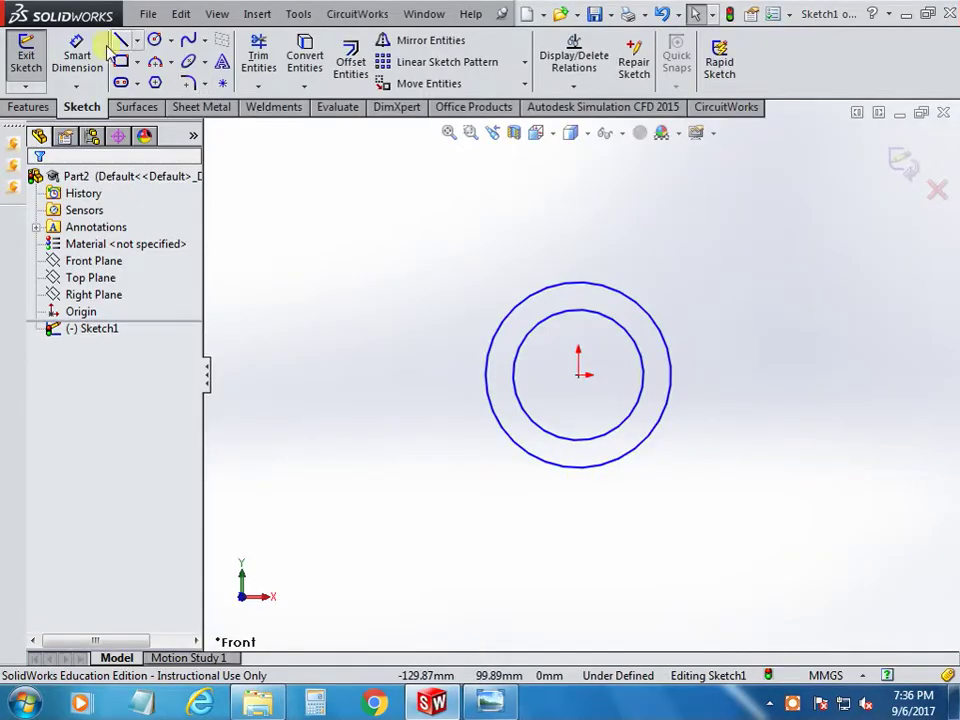
pyautogui.click(90, 50)
pyautogui.click(549, 314)
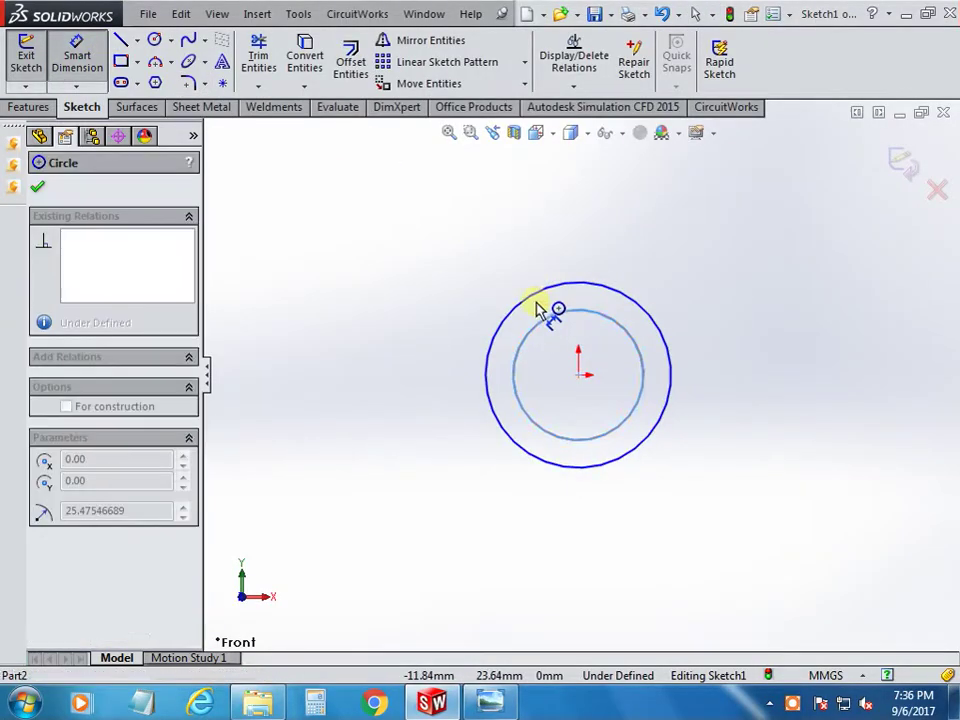
pyautogui.click(508, 272)
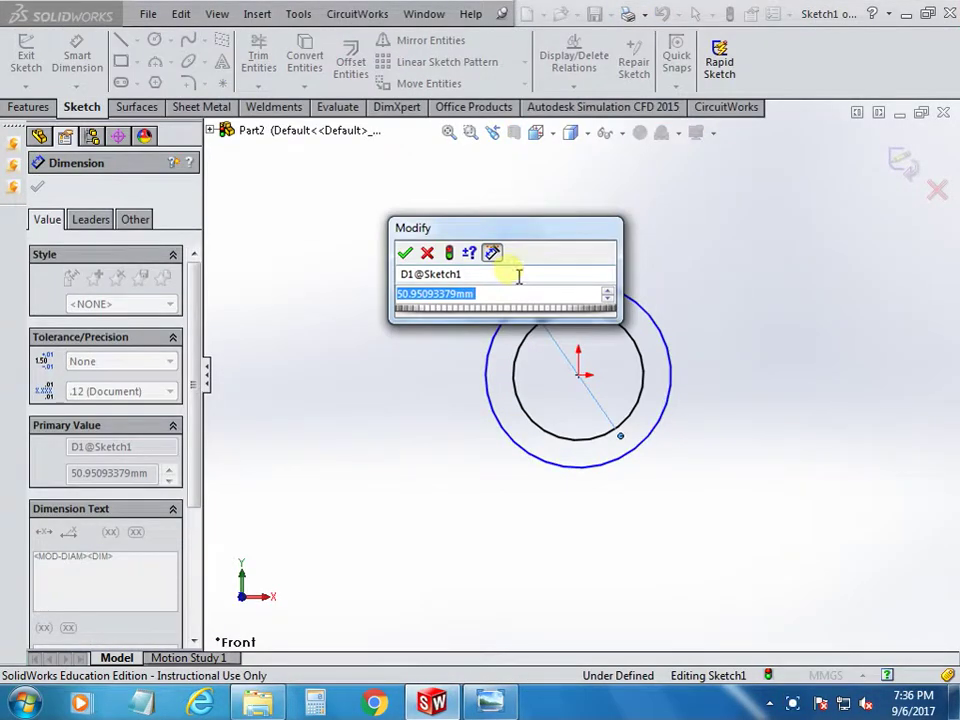
pyautogui.write('50')
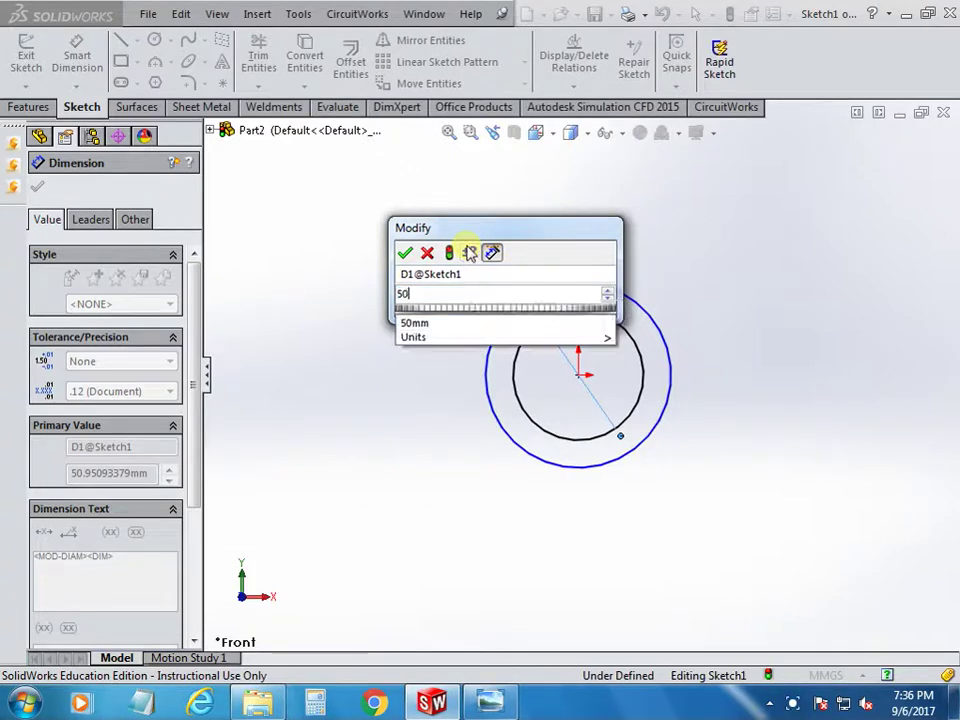
pyautogui.press('Return')
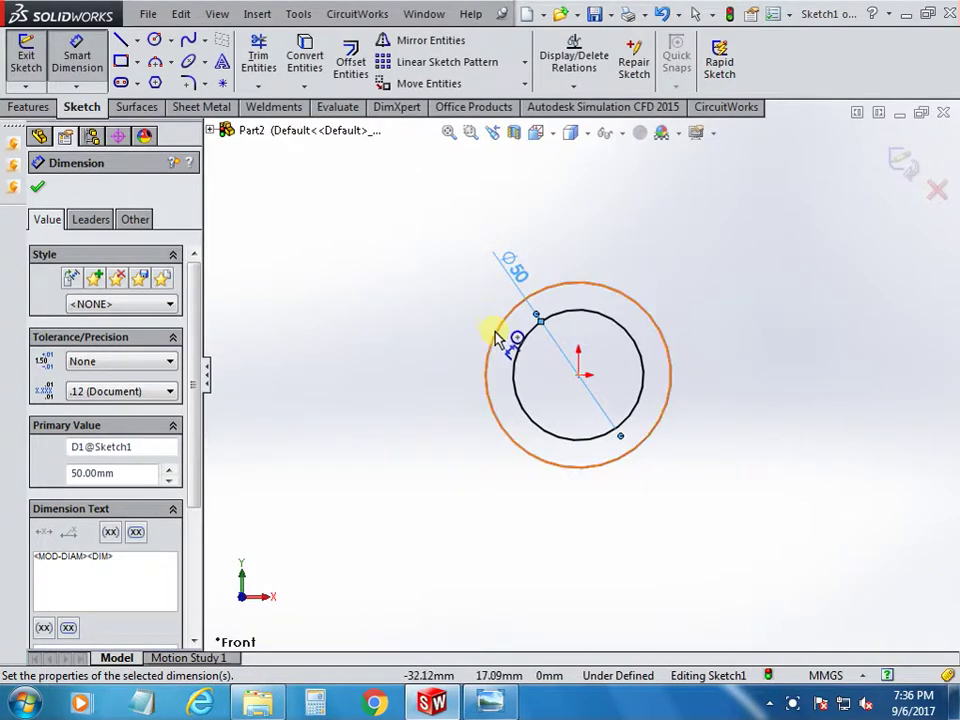
# Give the outer circle a 70 mm diameter, then return to the reference drawing.
pyautogui.click(497, 334)
pyautogui.click(425, 290)
pyautogui.write('70')
pyautogui.press('Return')
pyautogui.click(281, 280)
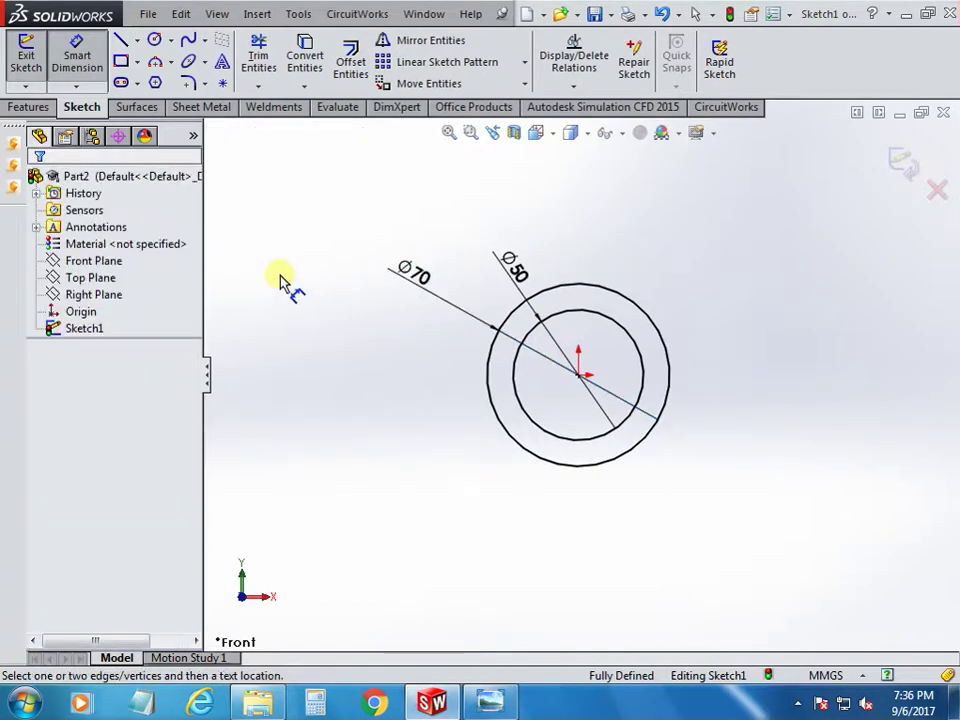
pyautogui.hotkey('alt', 'Tab')
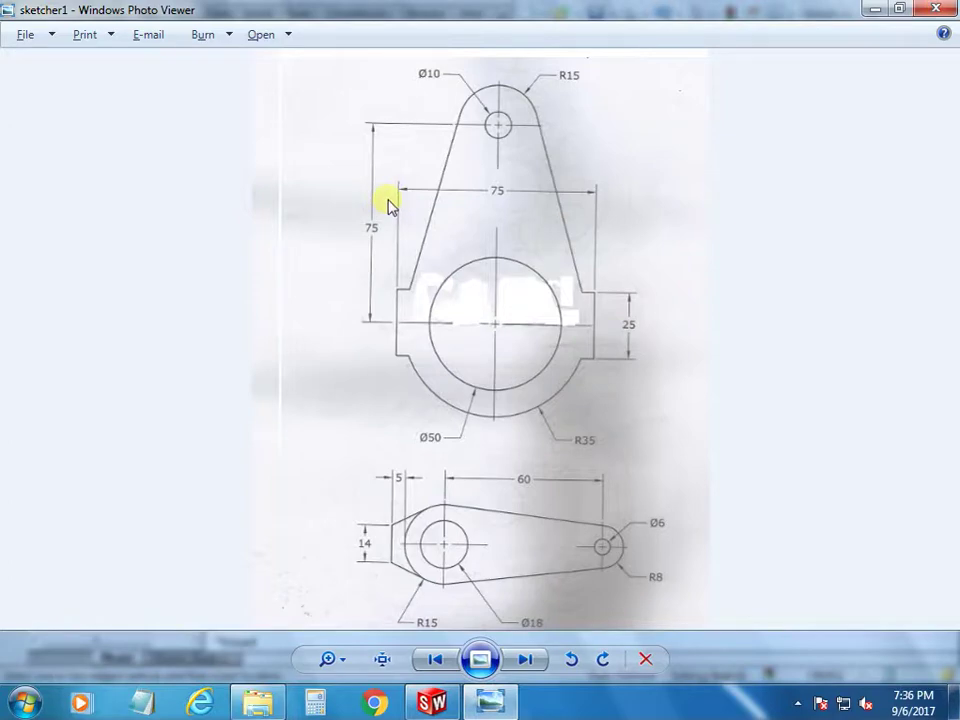
# Draw a vertical construction centerline through the origin, extending above and below the ring.
pyautogui.hotkey('alt', 'Tab')
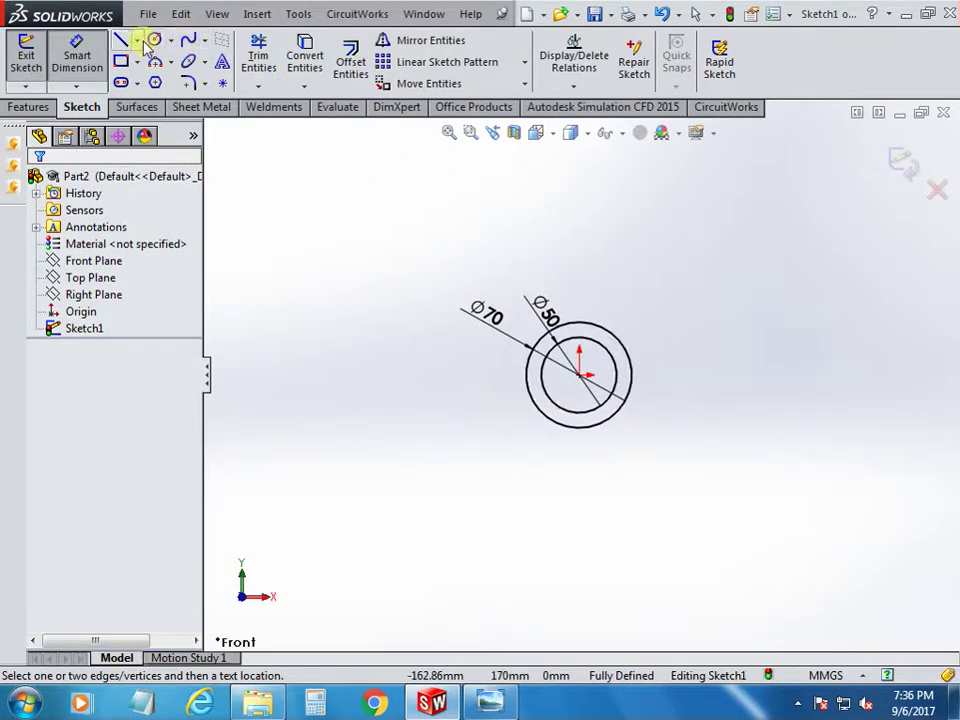
pyautogui.click(139, 40)
pyautogui.click(132, 79)
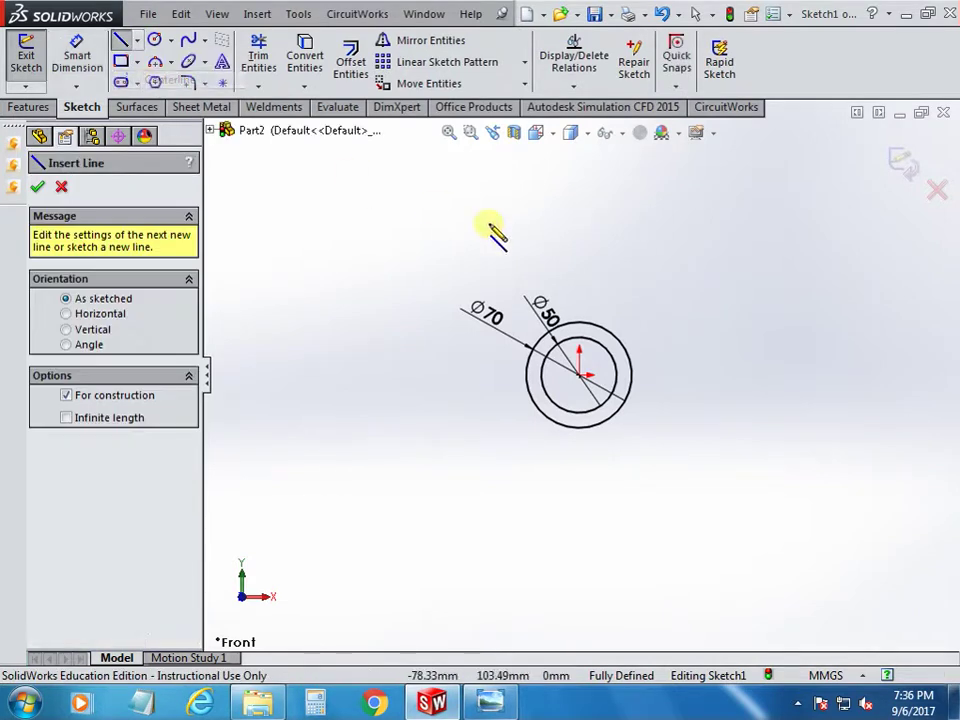
pyautogui.click(579, 183)
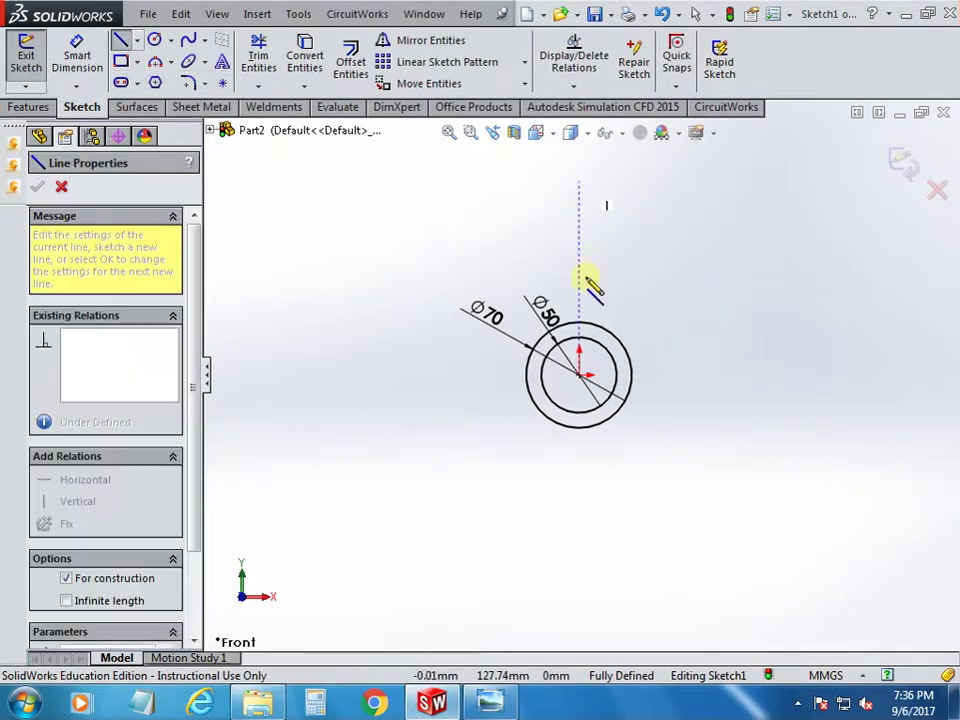
pyautogui.click(579, 484)
pyautogui.rightClick(355, 200)
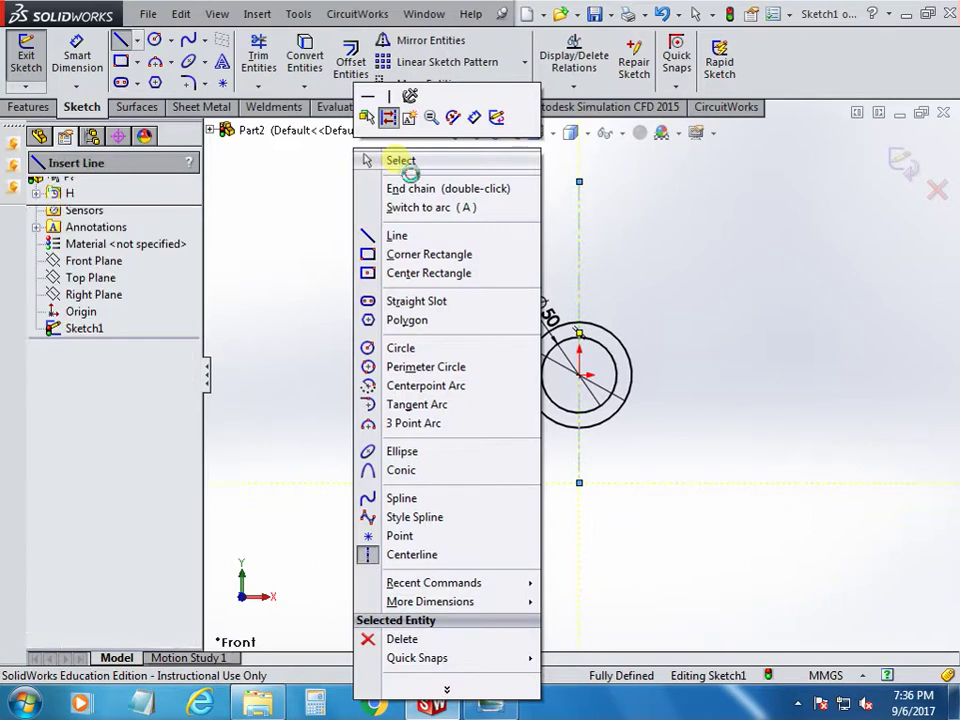
pyautogui.click(405, 162)
# Draw two concentric circles on the centerline near its top for the boss and hole.
pyautogui.click(154, 39)
pyautogui.scroll(-2, 645, 230)
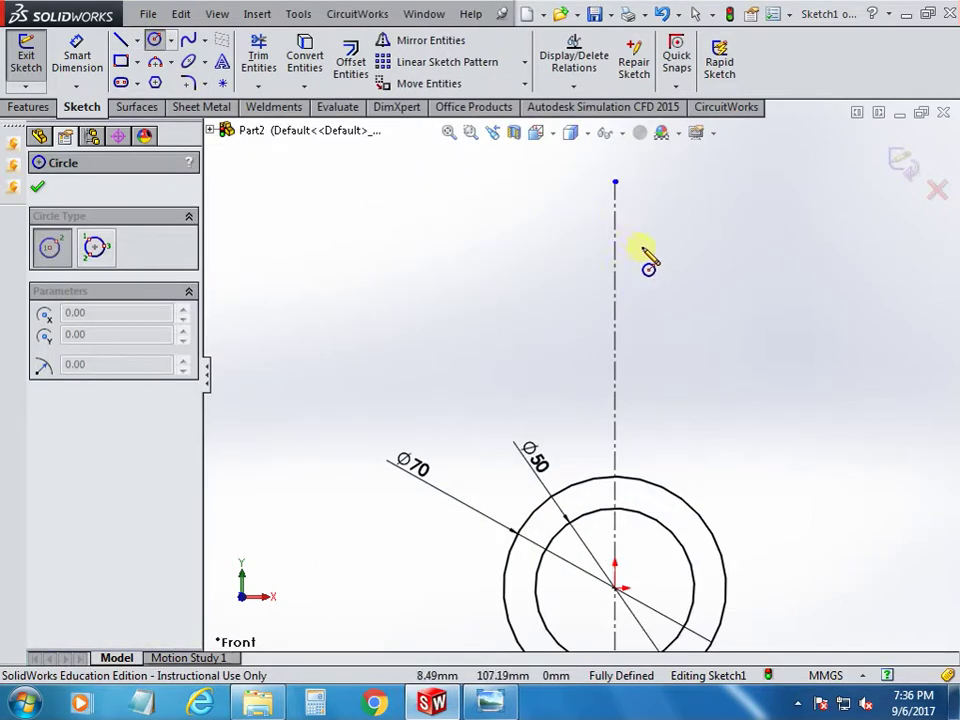
pyautogui.click(615, 233)
pyautogui.click(626, 251)
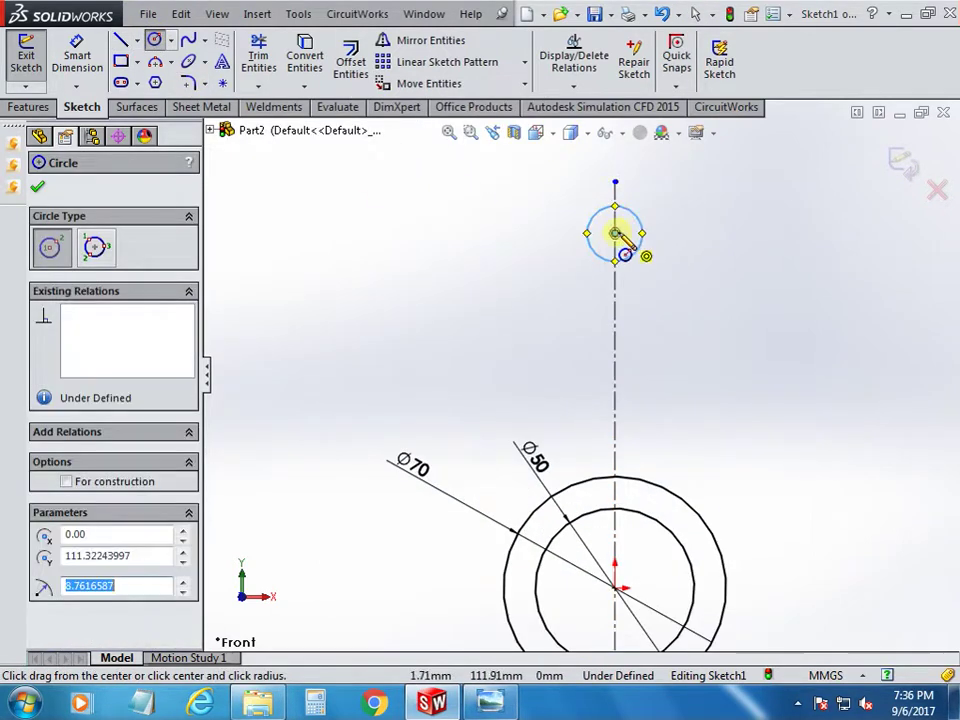
pyautogui.click(628, 168)
pyautogui.rightClick(722, 183)
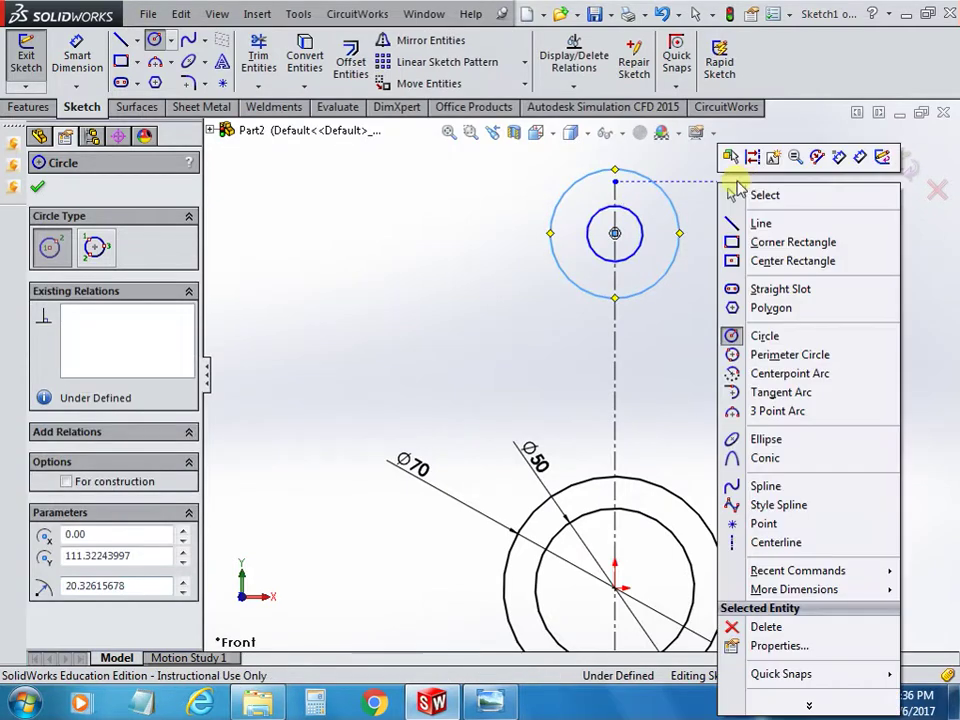
pyautogui.click(765, 195)
# After checking the drawing, dimension the small top hole circle to Ø10.
pyautogui.hotkey('alt', 'Tab')
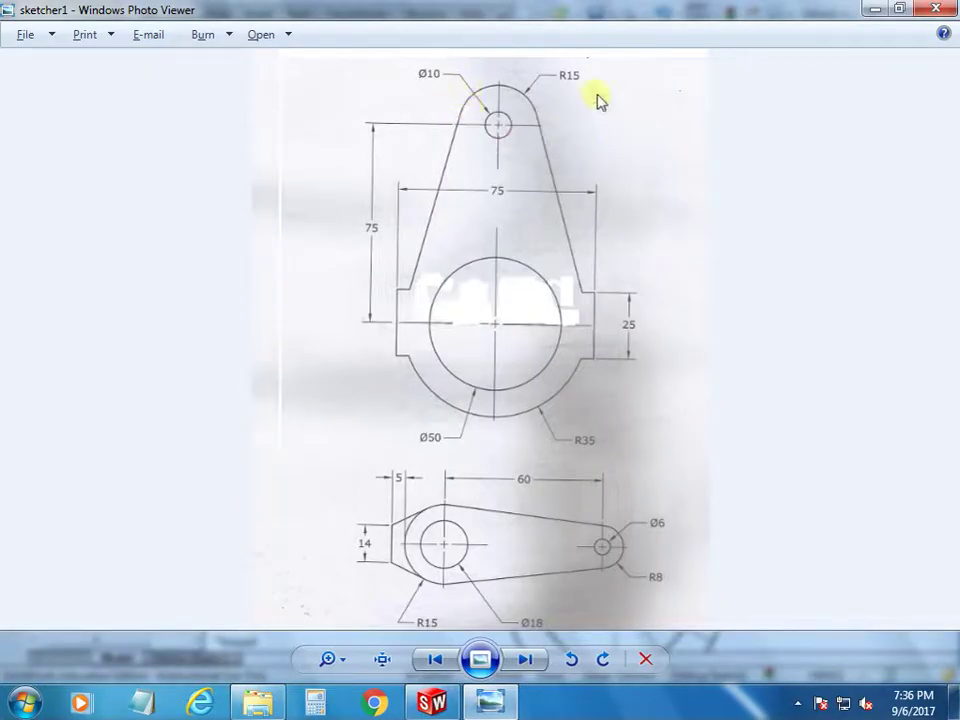
pyautogui.hotkey('alt', 'Tab')
pyautogui.click(76, 50)
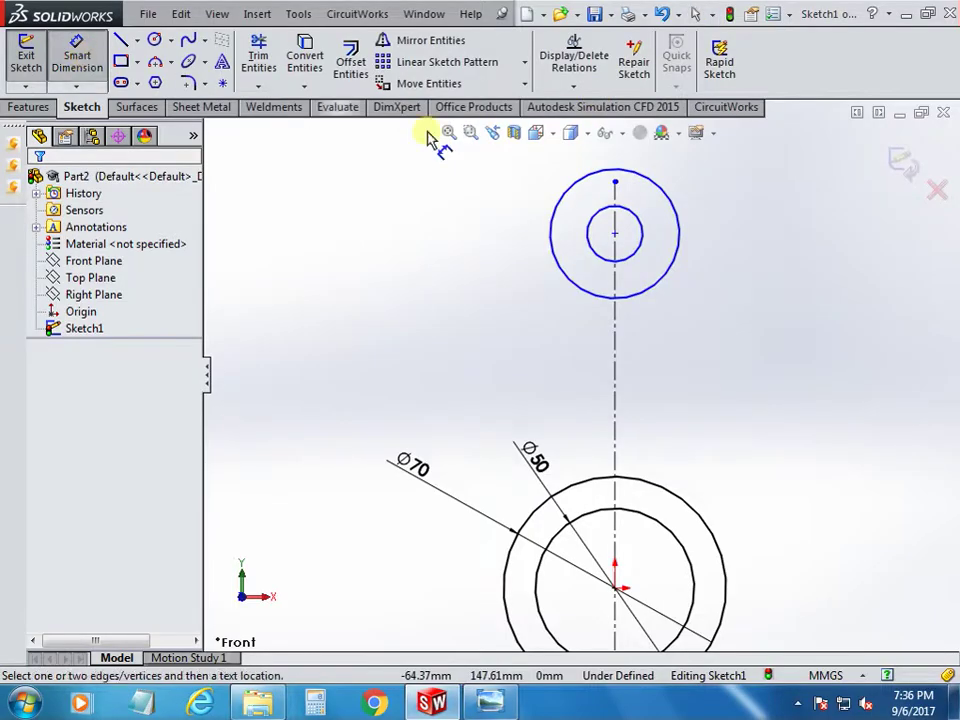
pyautogui.click(590, 228)
pyautogui.click(486, 193)
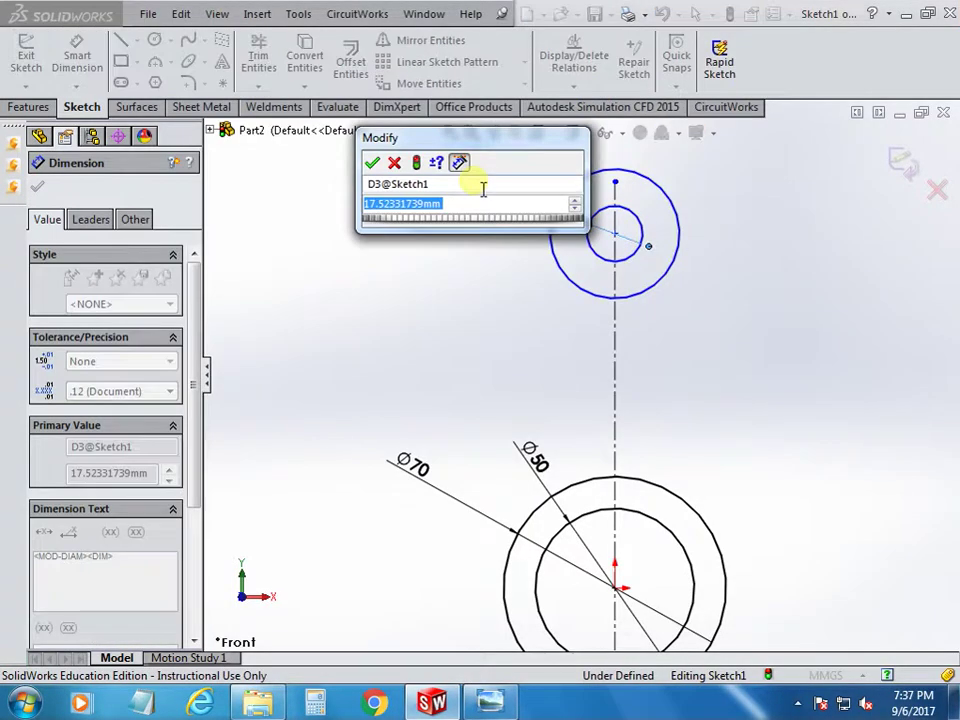
pyautogui.write('10')
pyautogui.press('Return')
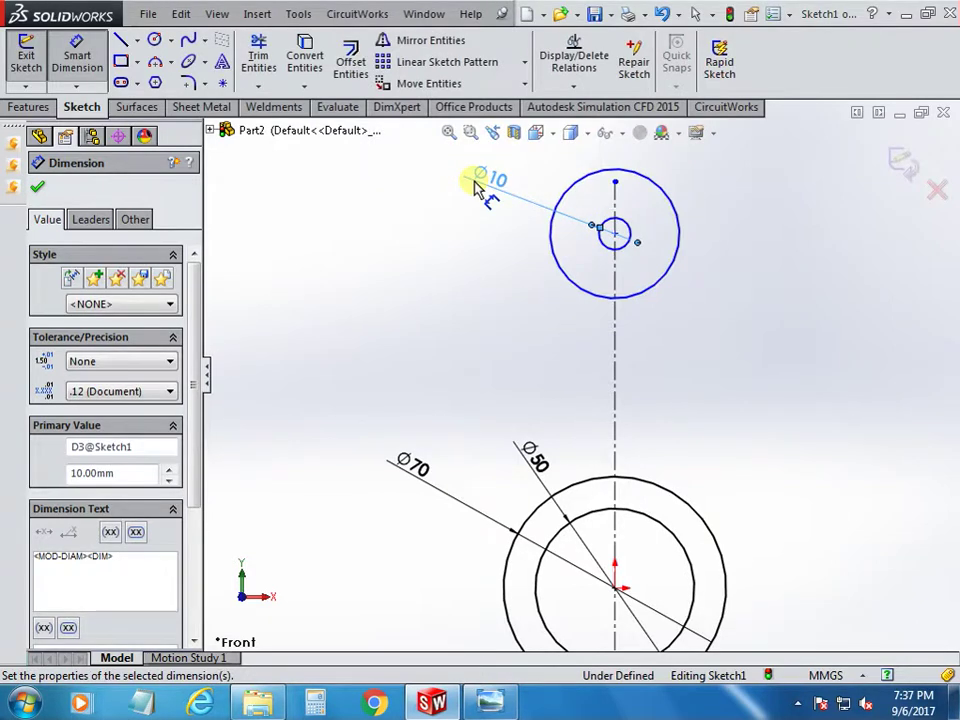
# Dimension the larger top boss circle to Ø30.
pyautogui.click(552, 241)
pyautogui.click(490, 266)
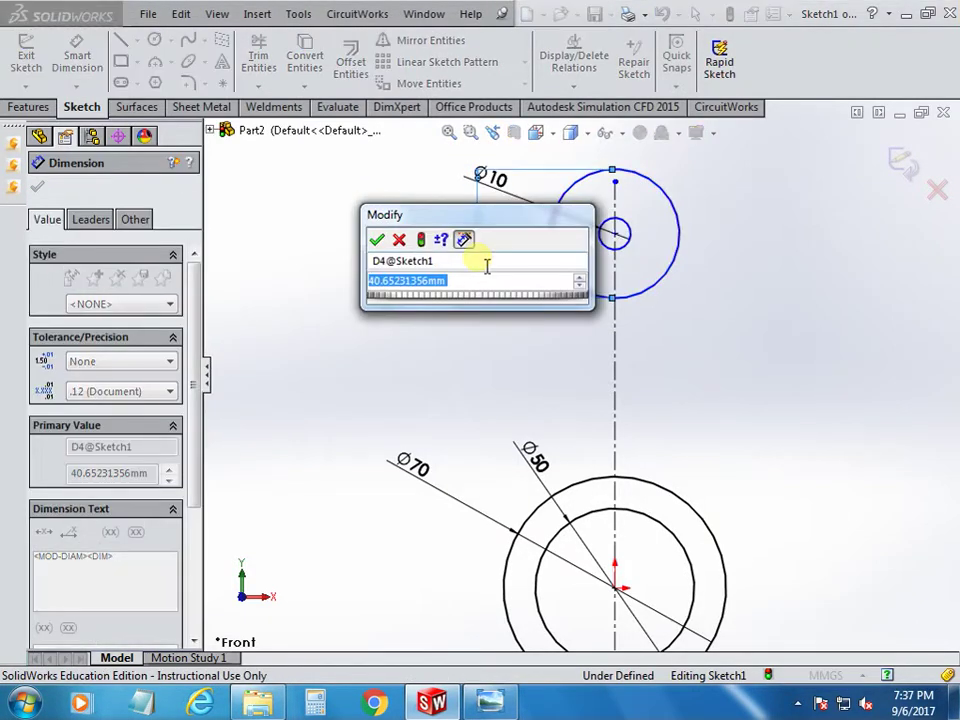
pyautogui.write('30')
pyautogui.press('Return')
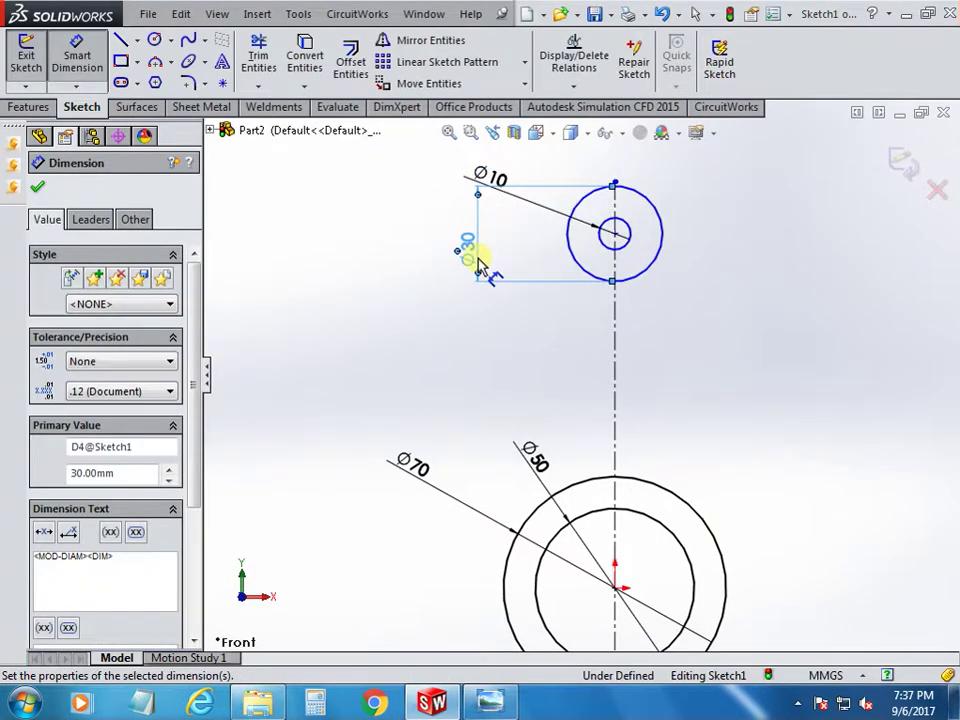
pyautogui.rightClick(338, 240)
pyautogui.click(373, 211)
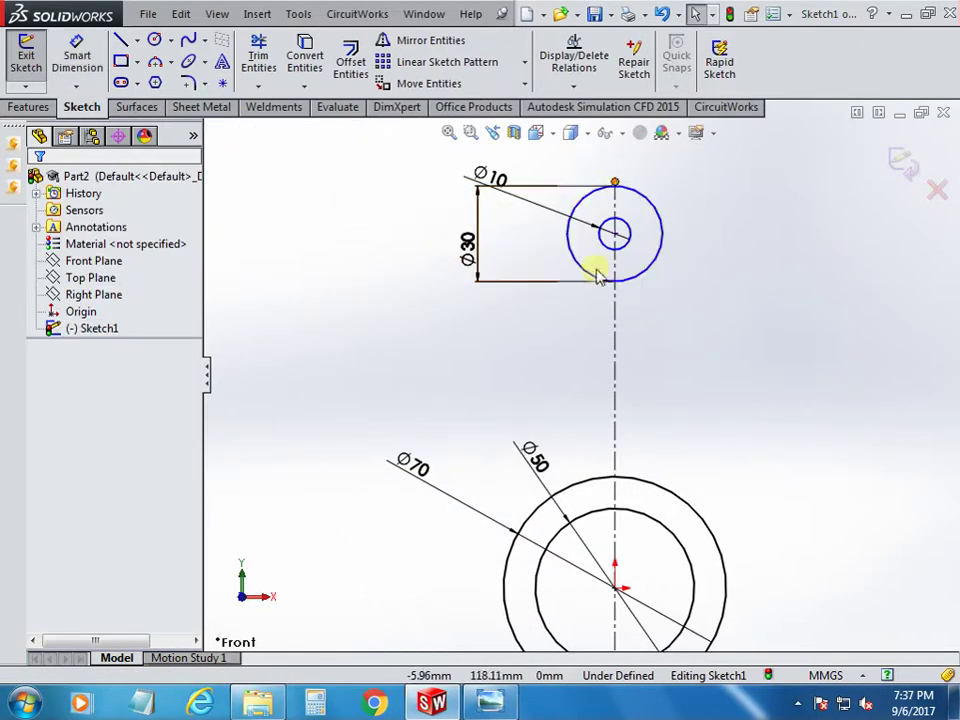
# Drag the boss circles' shared centre lower along the vertical centerline.
pyautogui.scroll(-1, 740, 268)
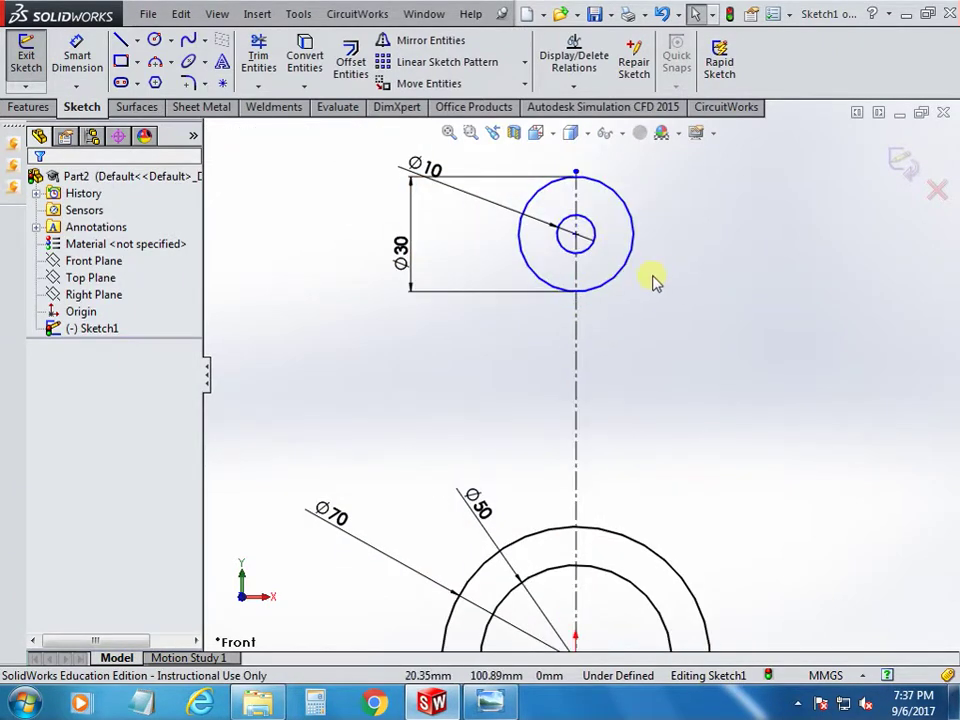
pyautogui.scroll(1, 612, 334)
pyautogui.scroll(1, 613, 335)
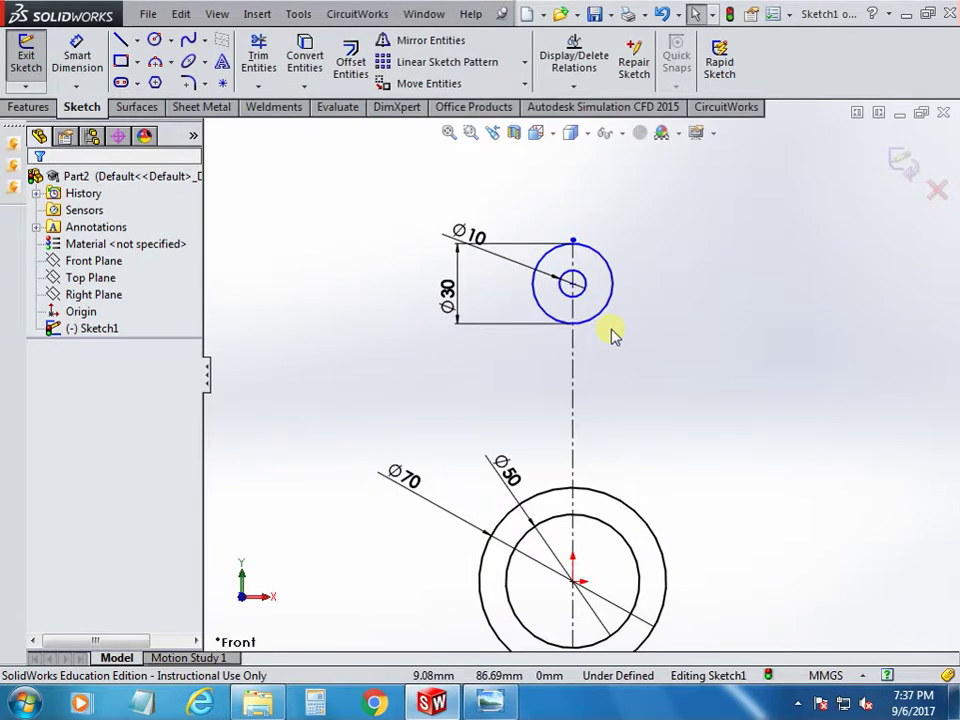
pyautogui.scroll(-2, 620, 260)
pyautogui.scroll(-1, 540, 345)
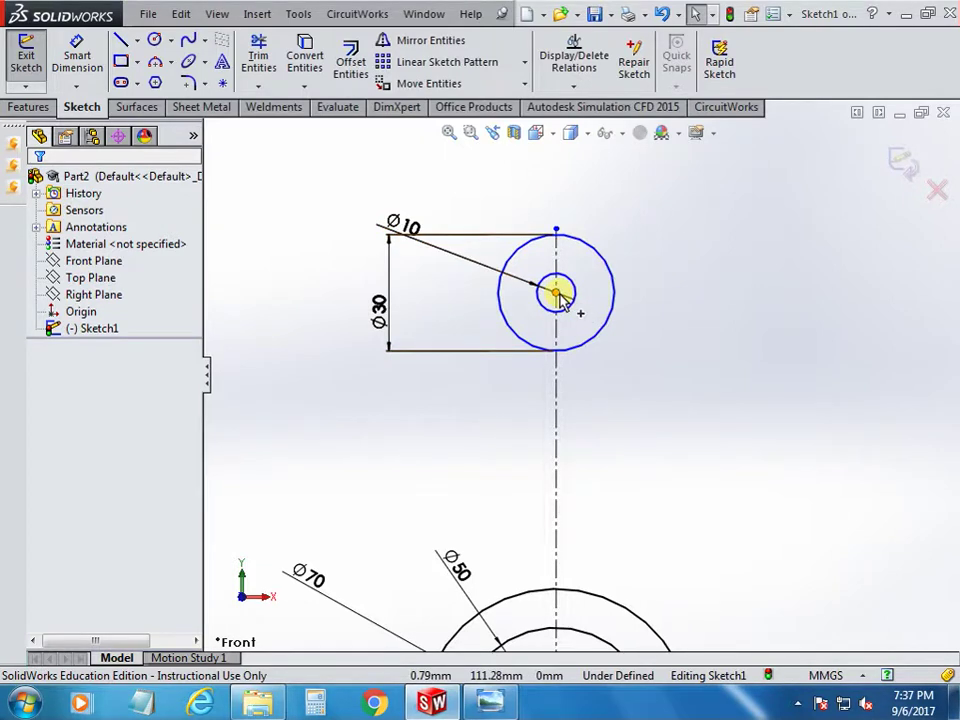
pyautogui.moveTo(559, 295)
pyautogui.mouseDown()
pyautogui.moveTo(551, 406)
pyautogui.moveTo(595, 128)
pyautogui.moveTo(589, 428)
pyautogui.moveTo(605, 290)
pyautogui.moveTo(590, 337)
pyautogui.moveTo(603, 306)
pyautogui.mouseUp()
pyautogui.click(608, 180)
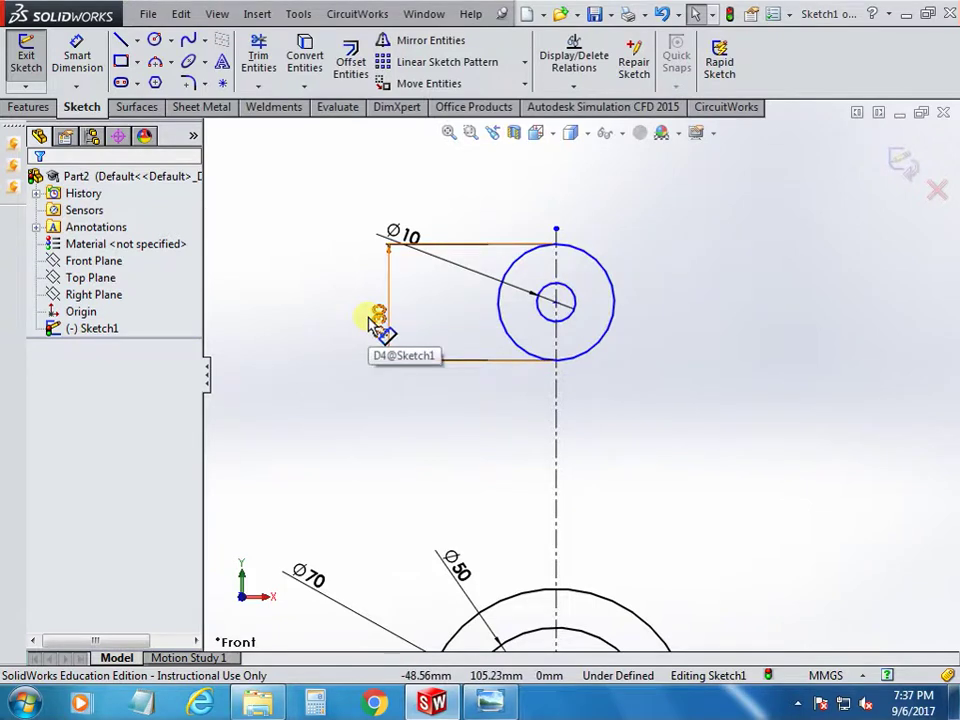
# Add a 75 mm vertical dimension from the boss centre to the ring centre, then fit the view.
pyautogui.hotkey('alt', 'Tab')
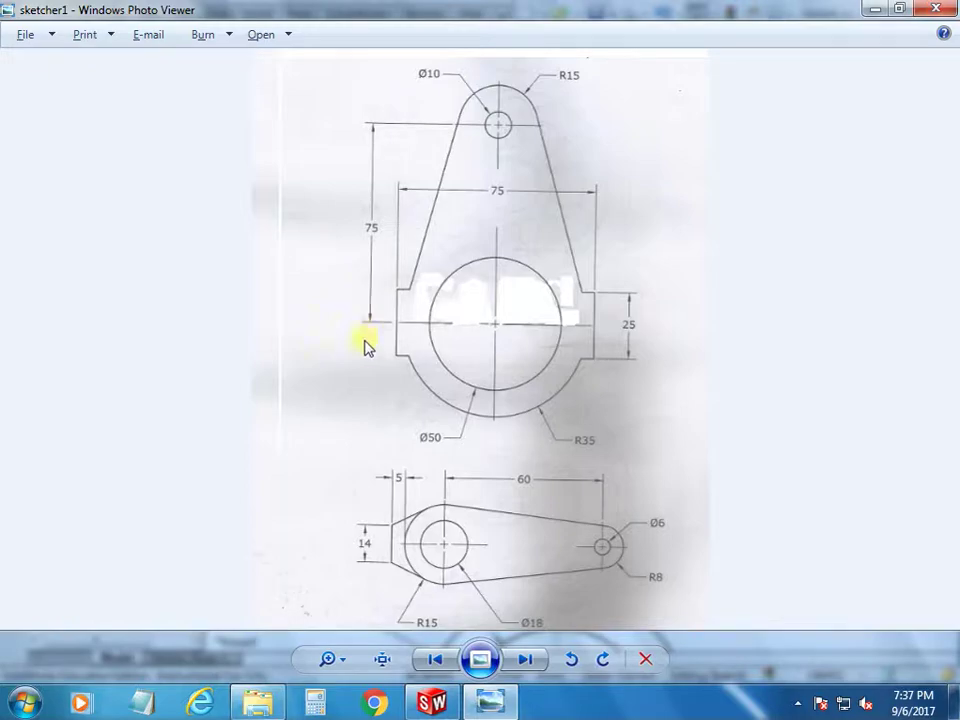
pyautogui.hotkey('alt', 'Tab')
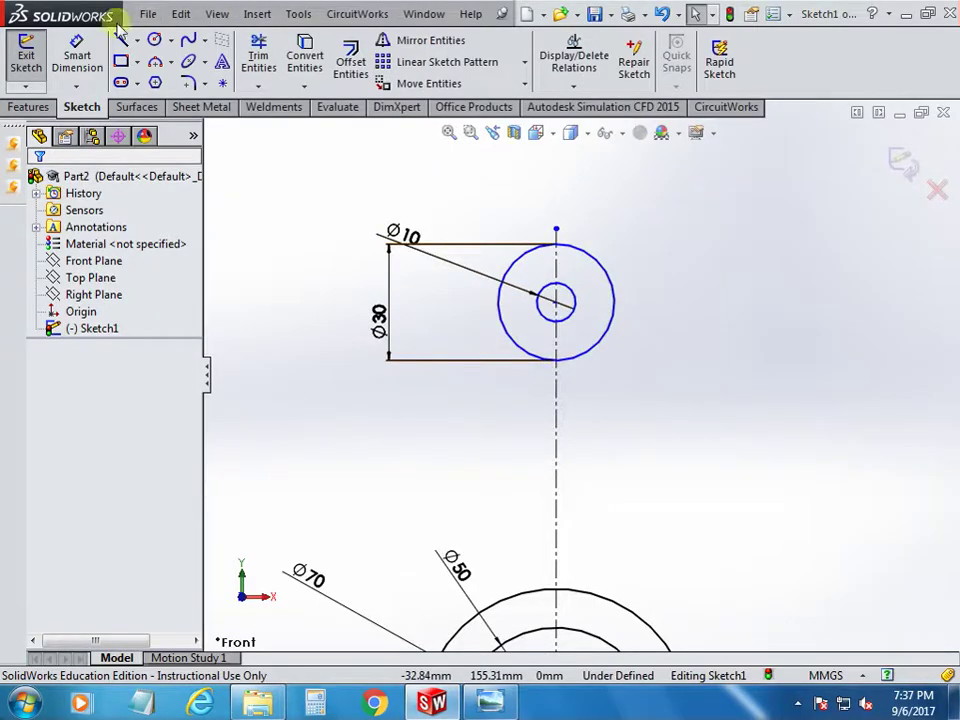
pyautogui.click(76, 55)
pyautogui.scroll(1, 439, 257)
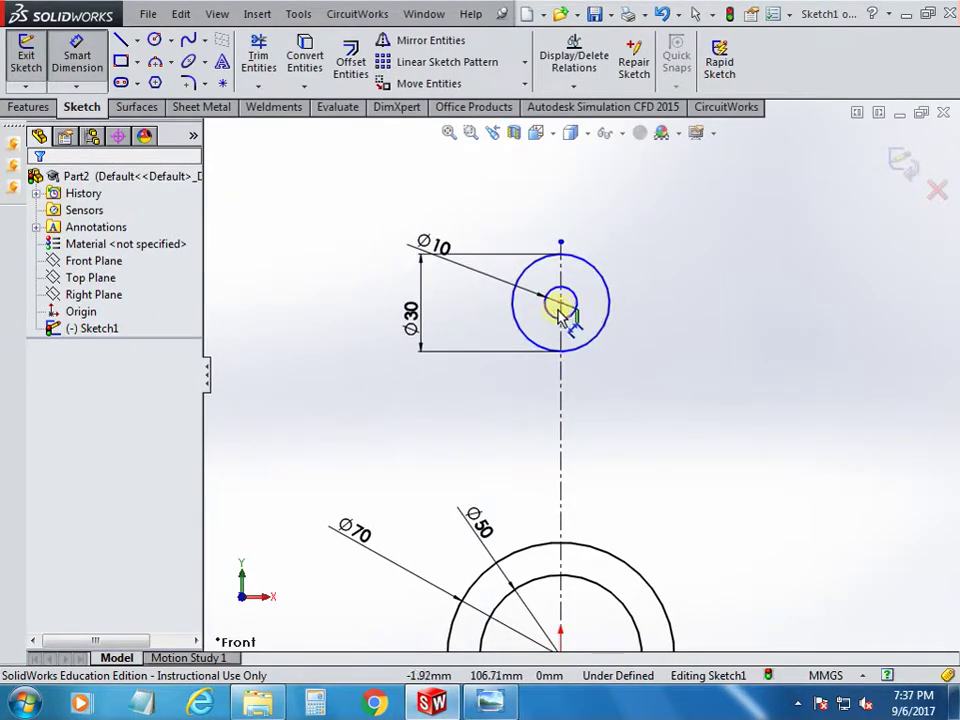
pyautogui.click(562, 304)
pyautogui.scroll(2, 555, 470)
pyautogui.scroll(-2, 572, 575)
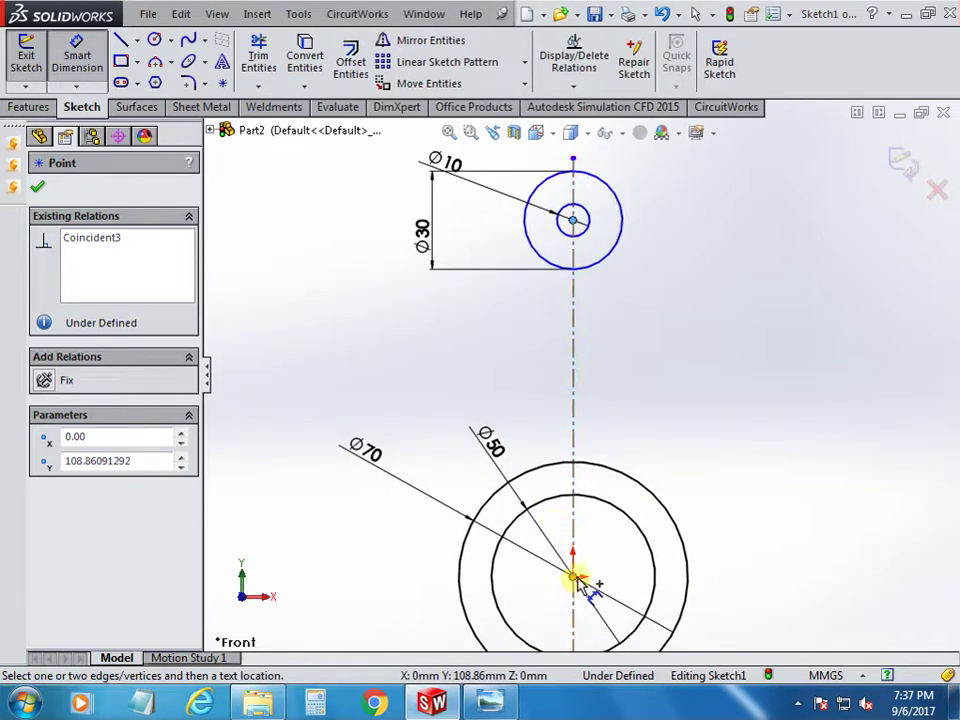
pyautogui.click(574, 576)
pyautogui.click(760, 425)
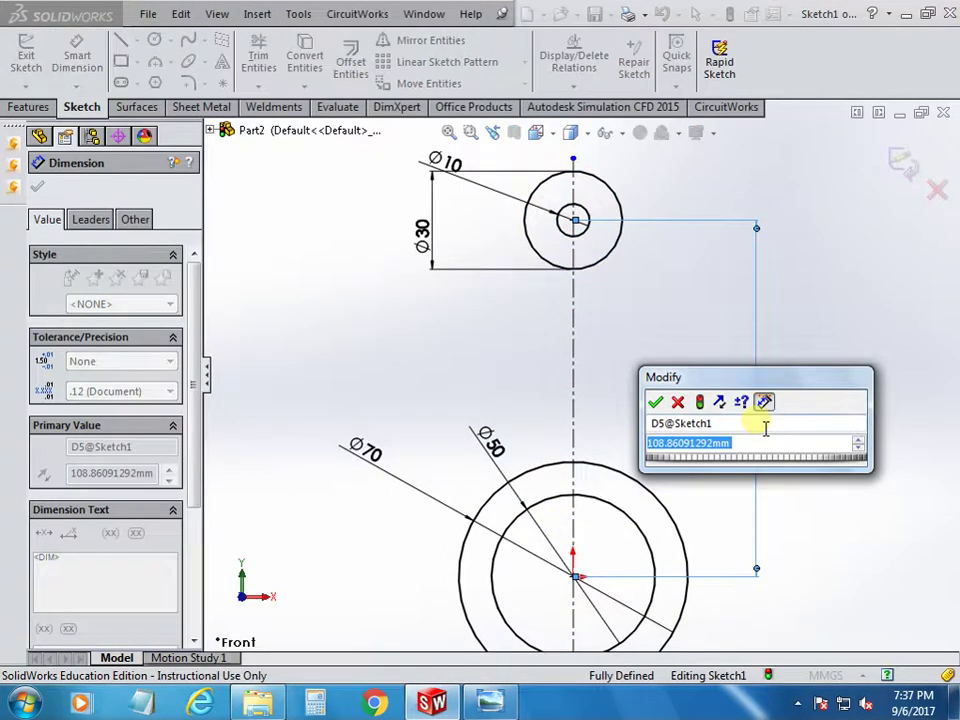
pyautogui.write('75')
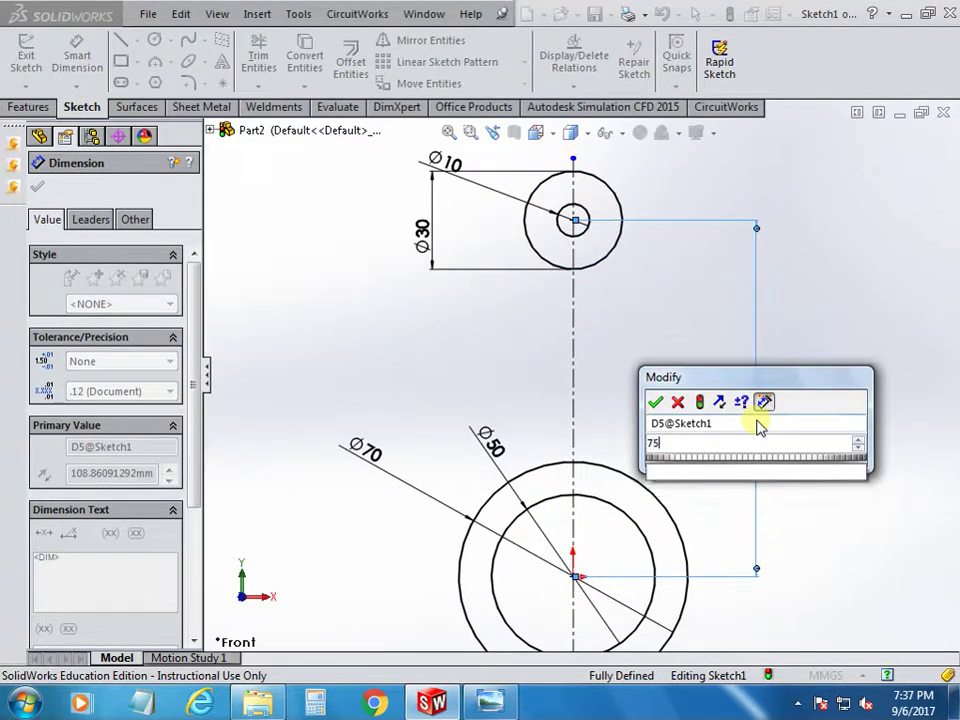
pyautogui.press('Return')
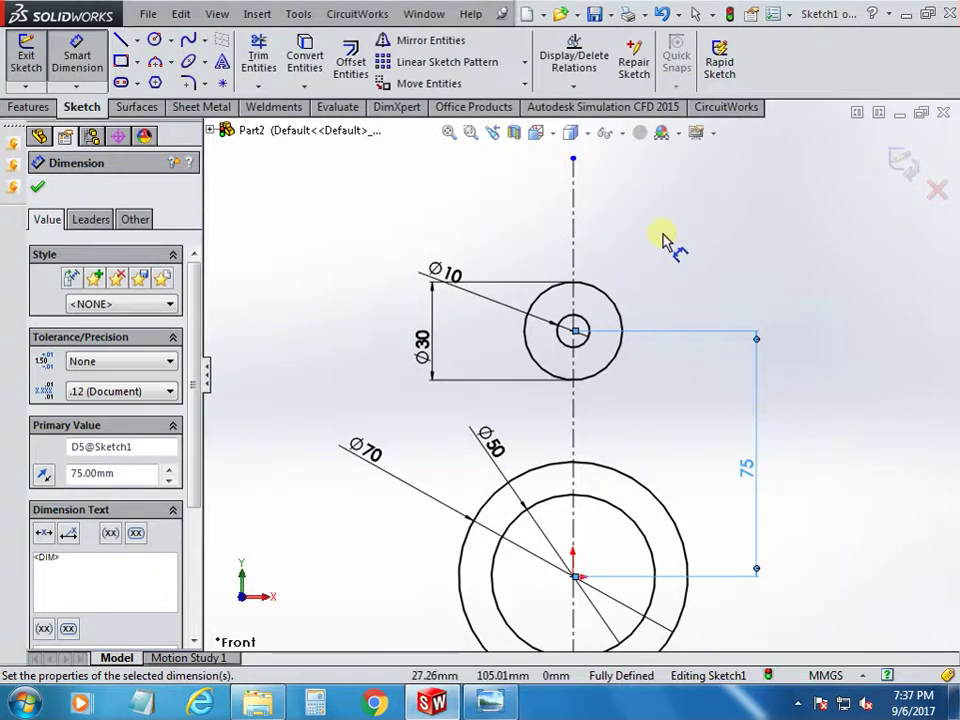
pyautogui.press('Escape')
pyautogui.press('f')
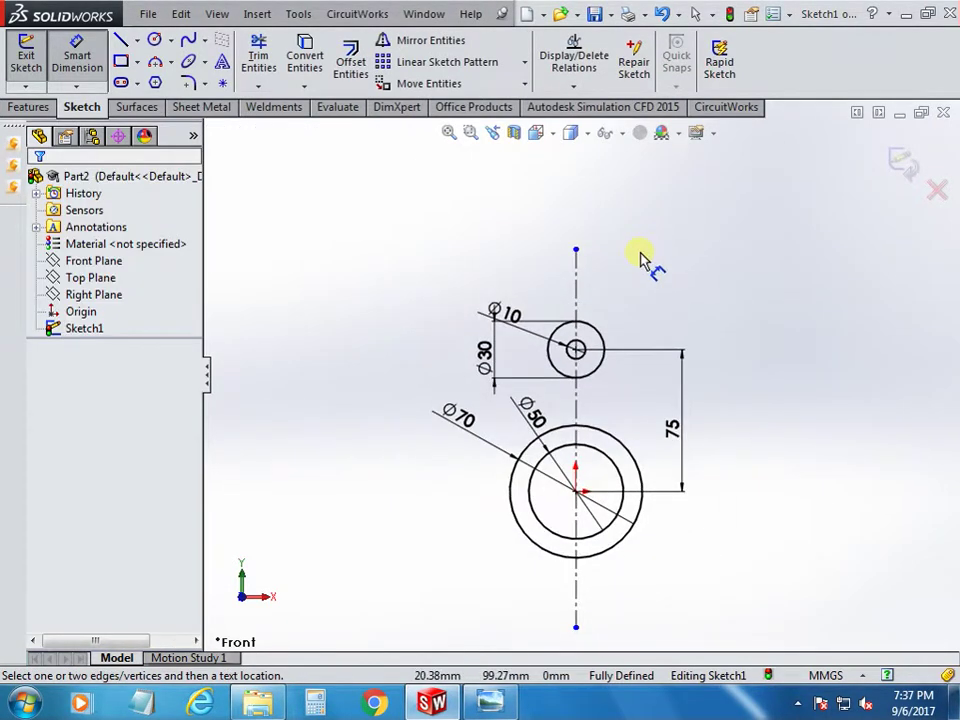
# Study the sketcher1 reference drawing in Photo Viewer, then return to SolidWorks.
pyautogui.hotkey('alt', 'Tab')
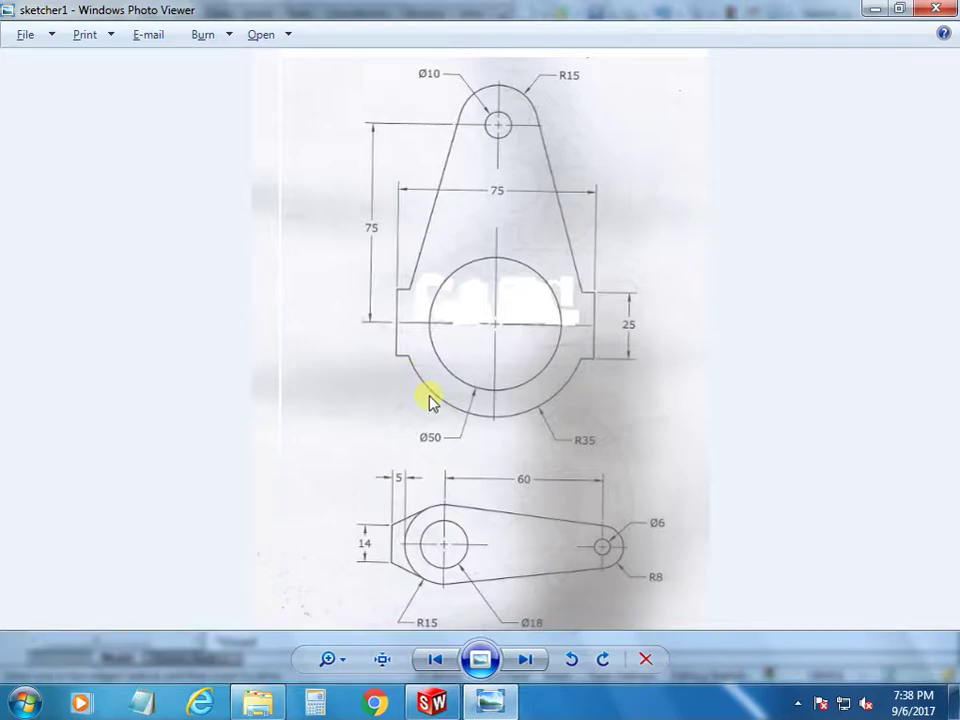
pyautogui.hotkey('alt', 'Tab')
# Draw a horizontal construction centerline through the ring centre, extending past the ring's right side.
pyautogui.scroll(1, 447, 340)
pyautogui.scroll(-3, 500, 380)
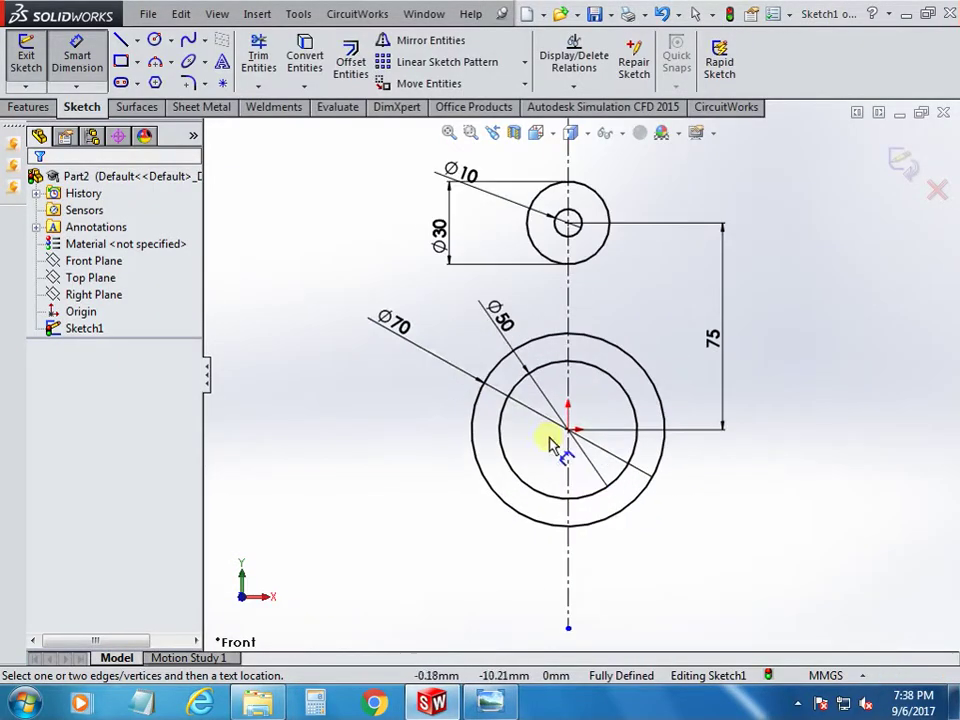
pyautogui.click(137, 40)
pyautogui.click(150, 79)
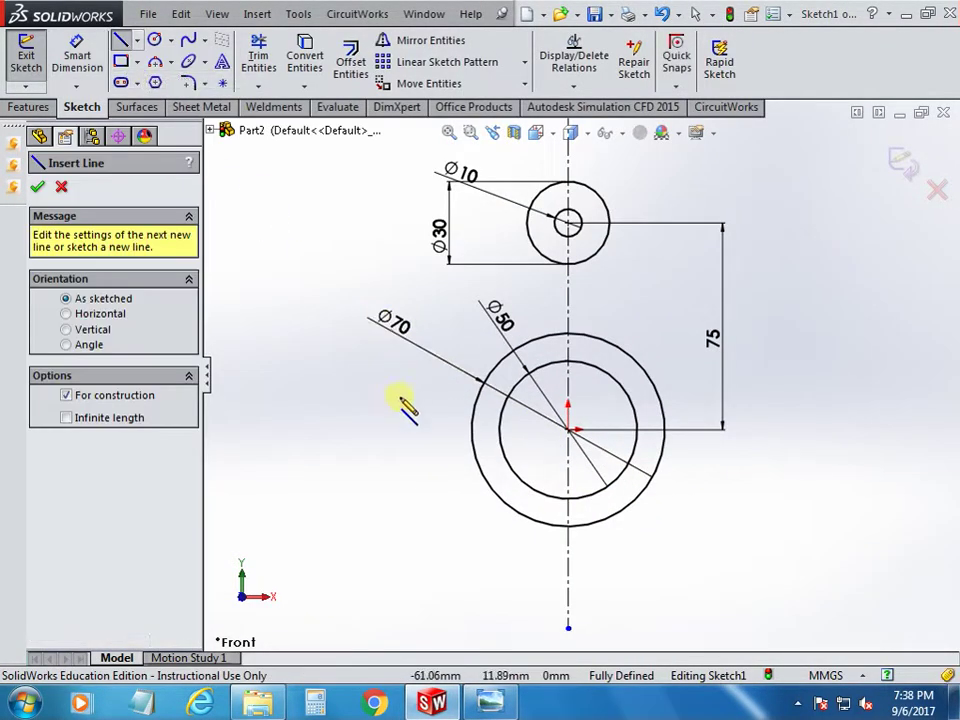
pyautogui.scroll(-1, 405, 405)
pyautogui.click(611, 435)
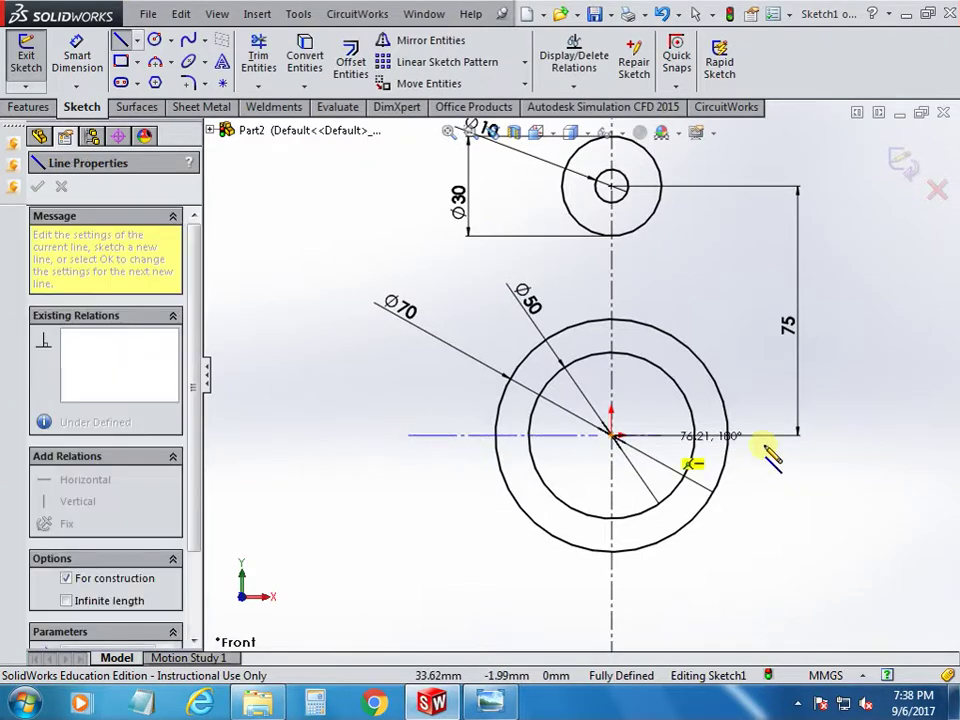
pyautogui.click(848, 435)
pyautogui.rightClick(845, 318)
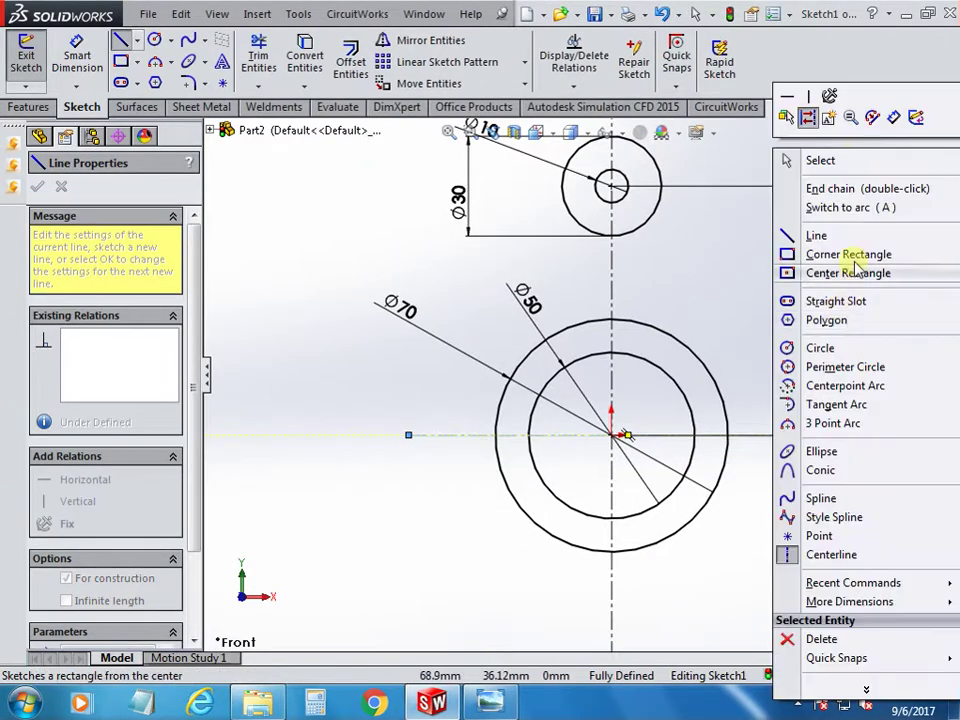
pyautogui.click(842, 161)
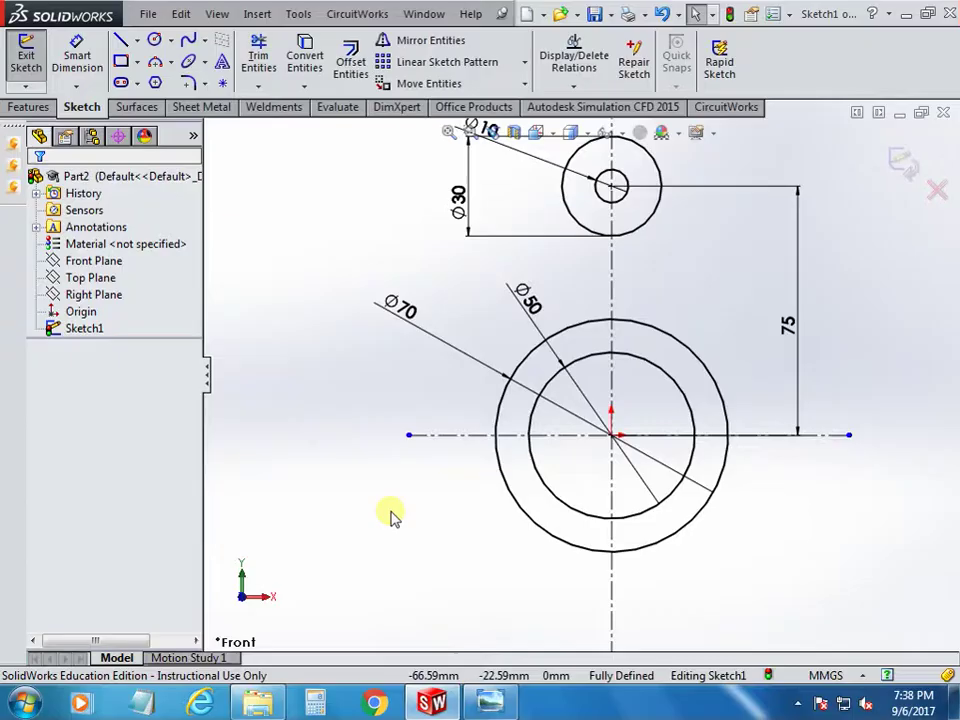
# Recheck the reference drawing and pan to bring the ring's left side into view.
pyautogui.hotkey('alt', 'Tab')
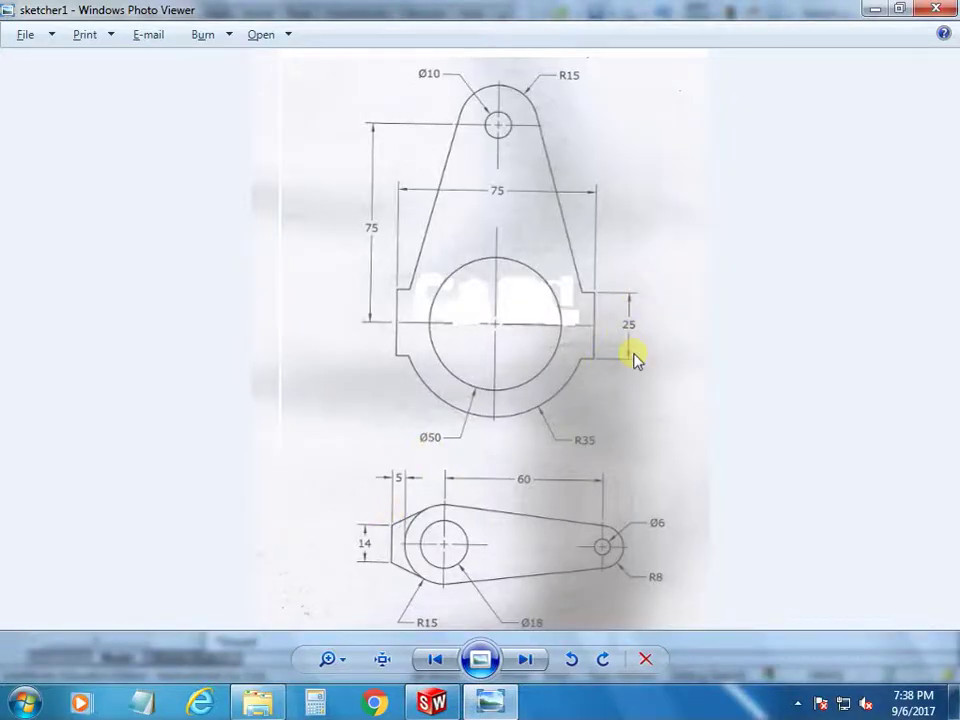
pyautogui.hotkey('alt', 'Tab')
pyautogui.keyDown('ctrl'); pyautogui.moveTo(363, 397); pyautogui.dragTo(445, 463, button='middle'); pyautogui.keyUp('ctrl')
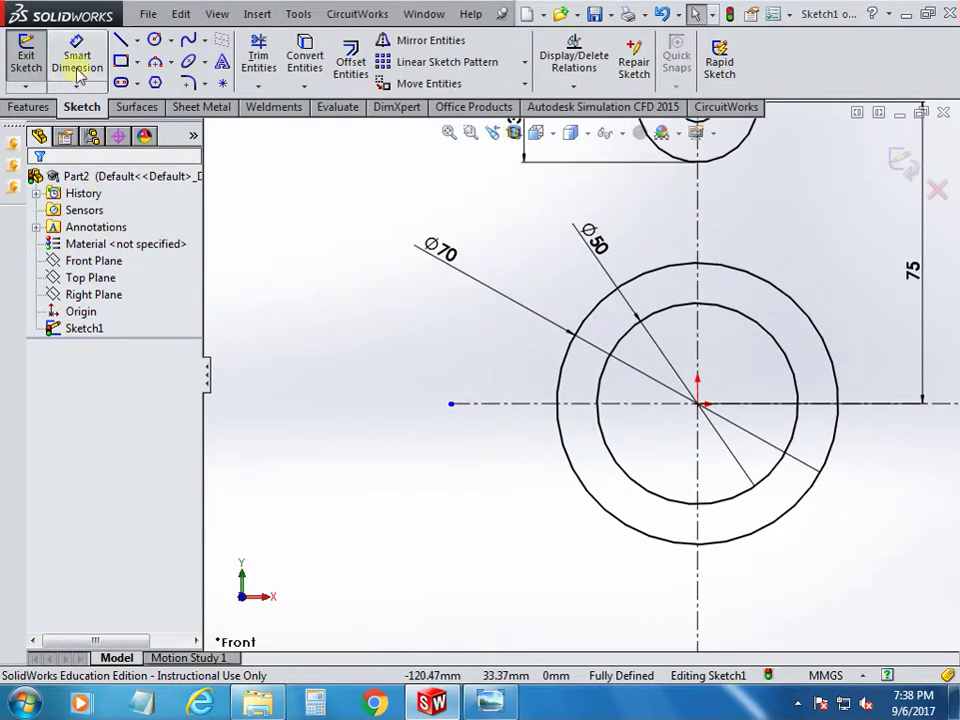
# Sketch a vertical line to the left of the ring, crossing the horizontal centerline.
pyautogui.click(115, 37)
pyautogui.scroll(-2, 470, 375)
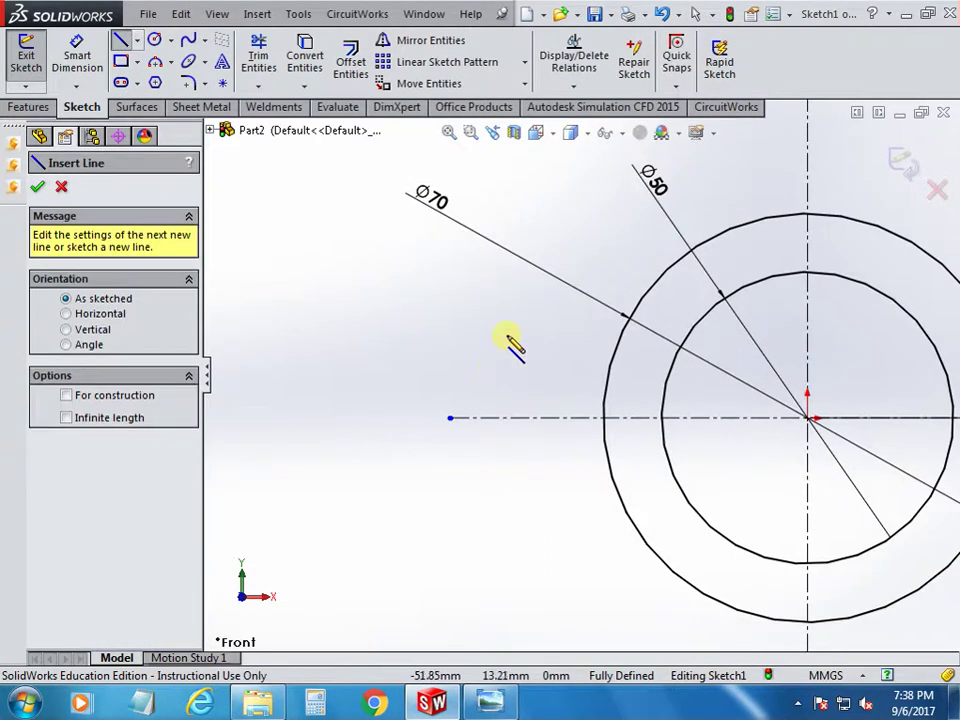
pyautogui.click(507, 337)
pyautogui.click(507, 481)
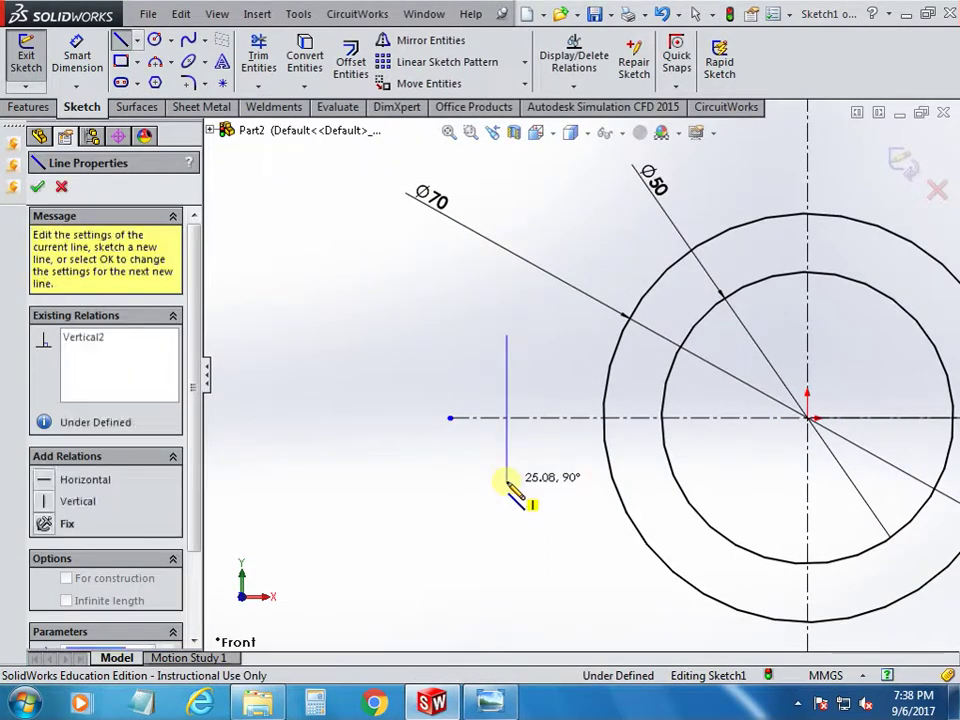
pyautogui.rightClick(369, 354)
pyautogui.click(390, 150)
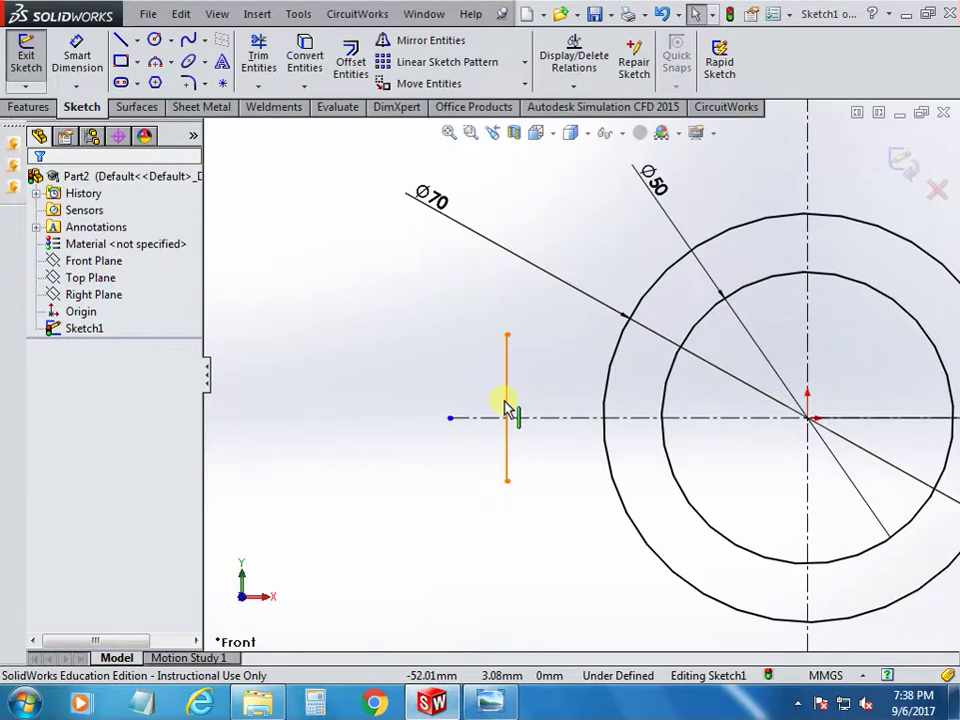
# Make the line's two endpoints symmetric about the horizontal centerline.
pyautogui.click(507, 335)
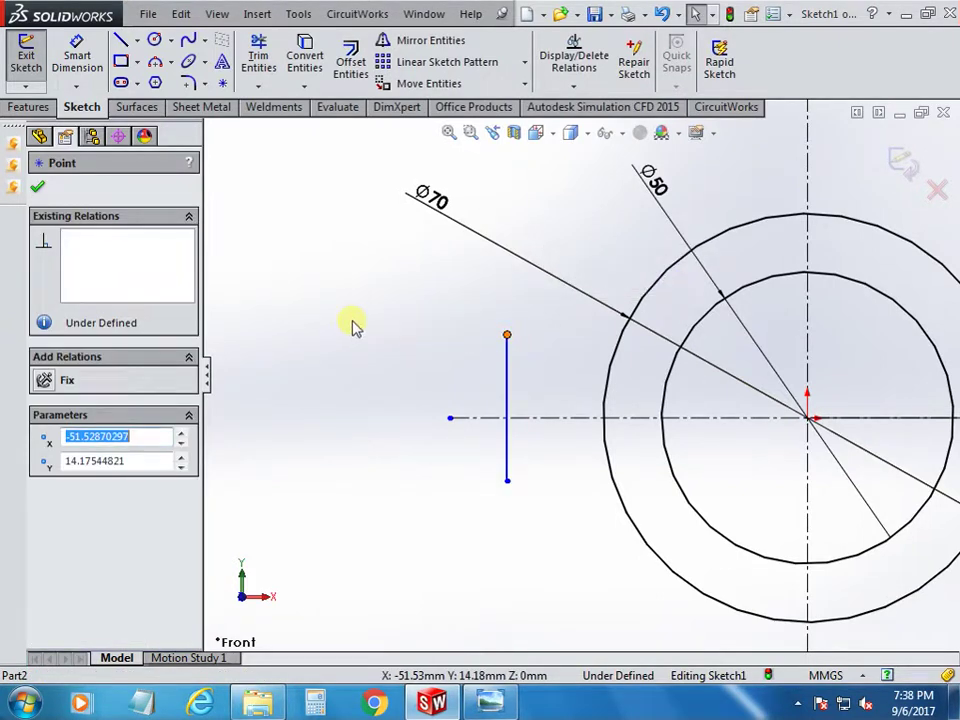
pyautogui.keyDown('ctrl'); pyautogui.click(553, 418); pyautogui.keyUp('ctrl')
pyautogui.keyDown('ctrl'); pyautogui.click(508, 482); pyautogui.keyUp('ctrl')
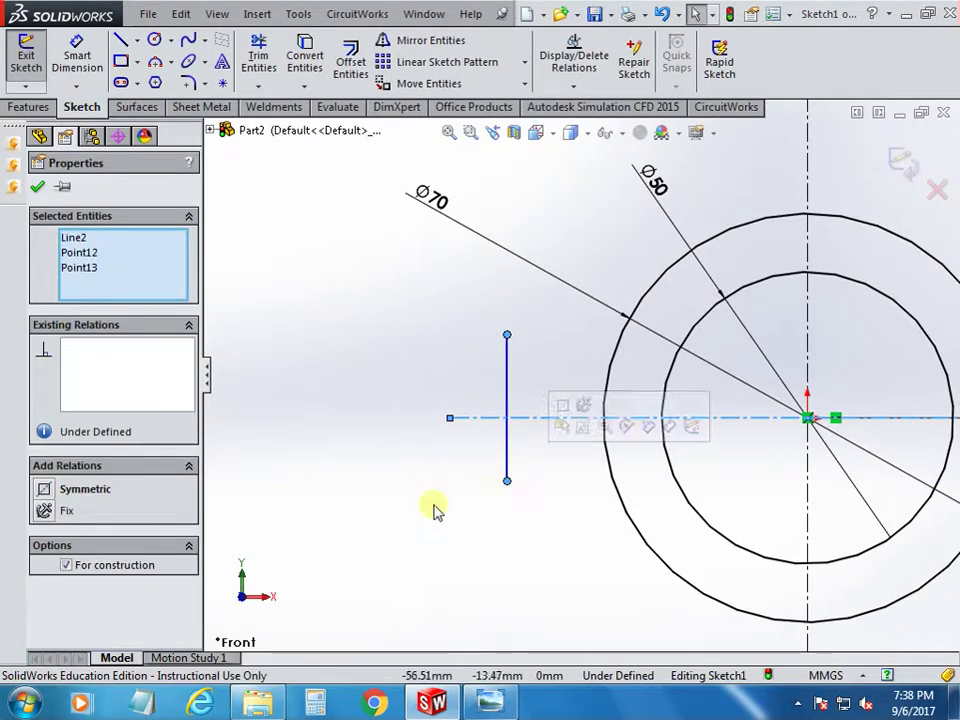
pyautogui.click(50, 489)
pyautogui.click(355, 350)
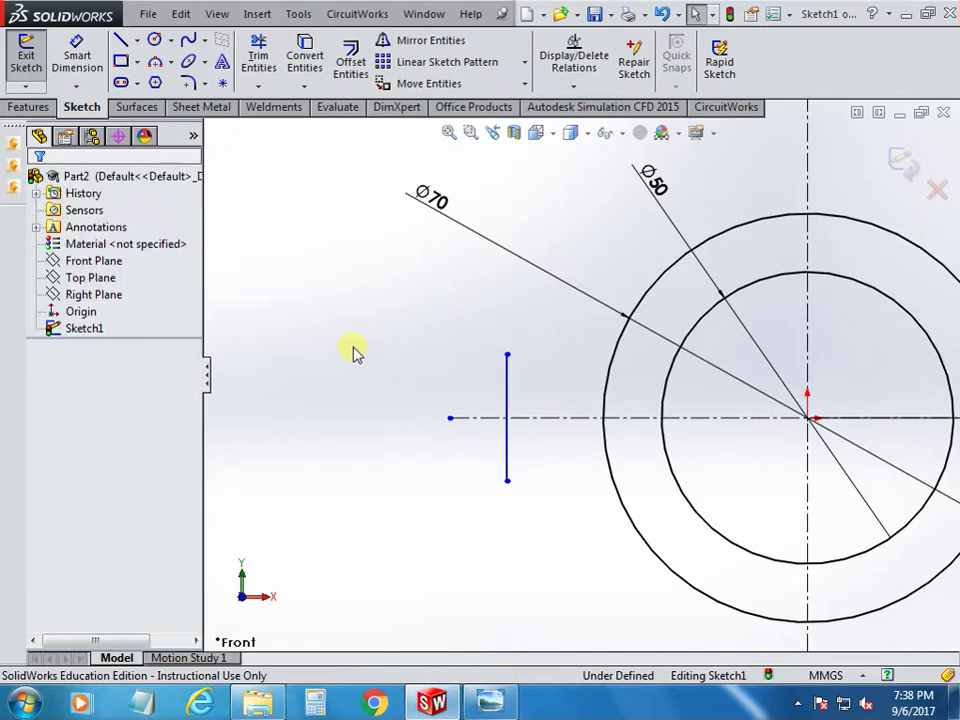
pyautogui.hotkey('alt', 'Tab')
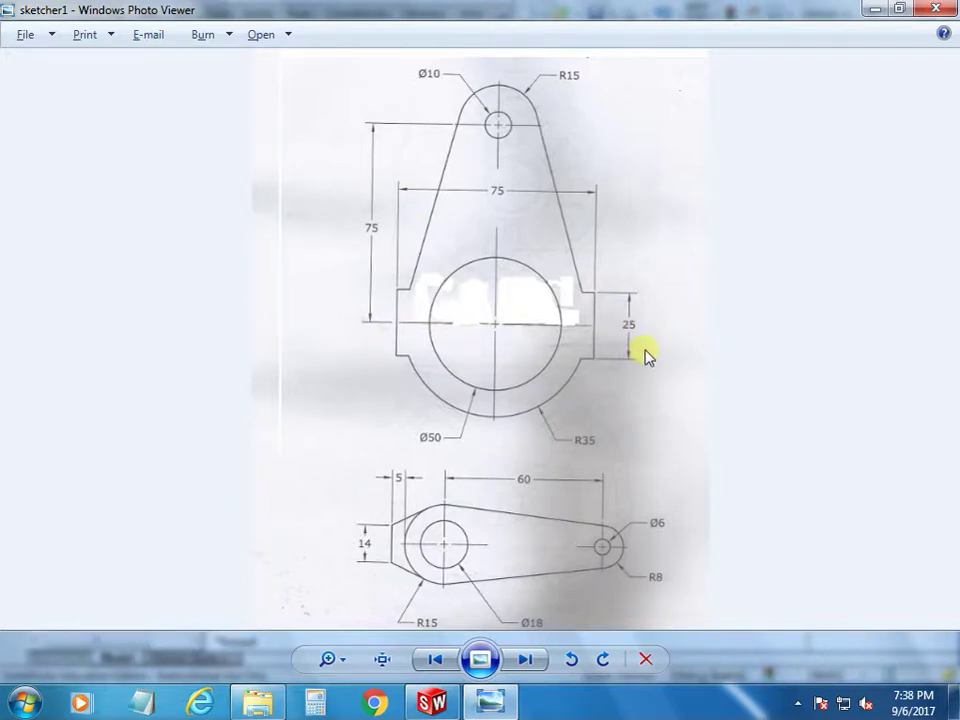
pyautogui.hotkey('alt', 'Tab')
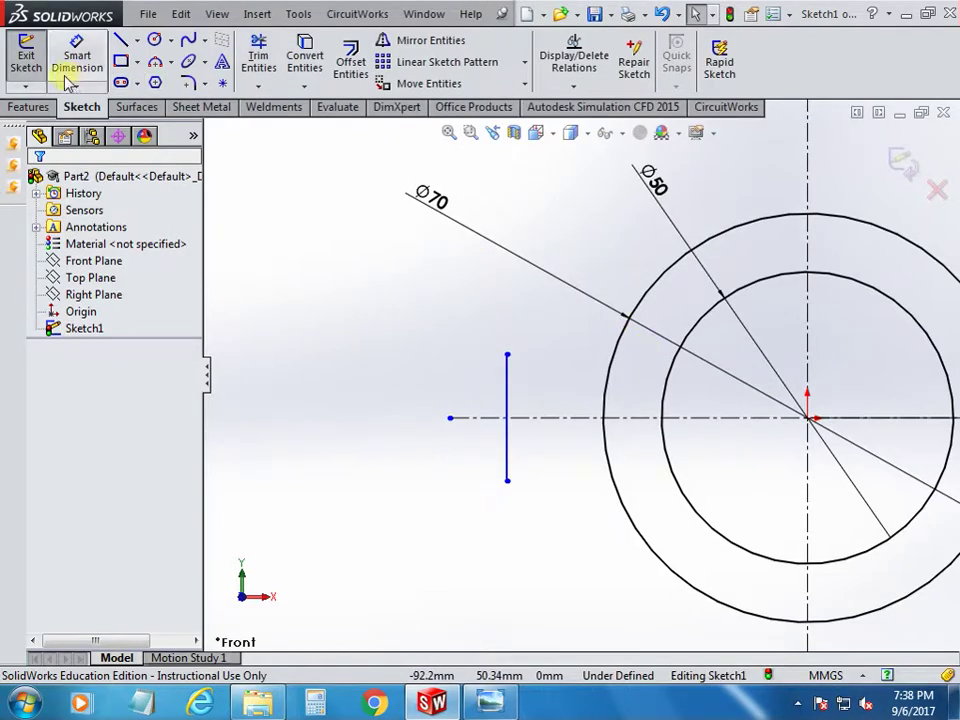
# Give the lug's vertical line a 25 mm length dimension.
pyautogui.click(62, 68)
pyautogui.click(508, 392)
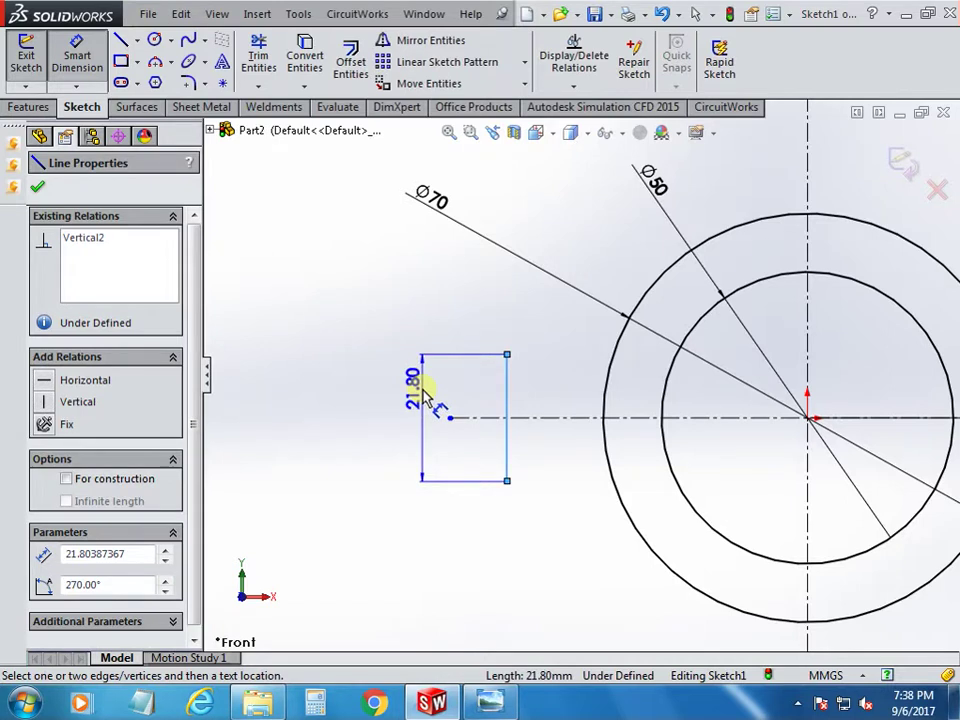
pyautogui.click(429, 394)
pyautogui.write('25')
pyautogui.press('Return')
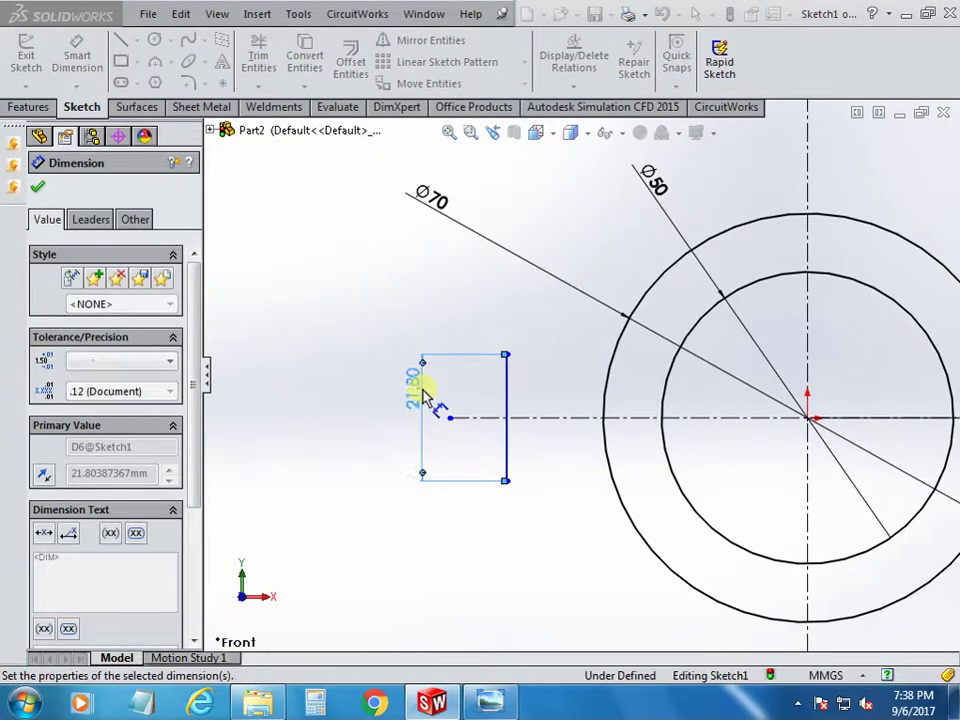
pyautogui.rightClick(285, 338)
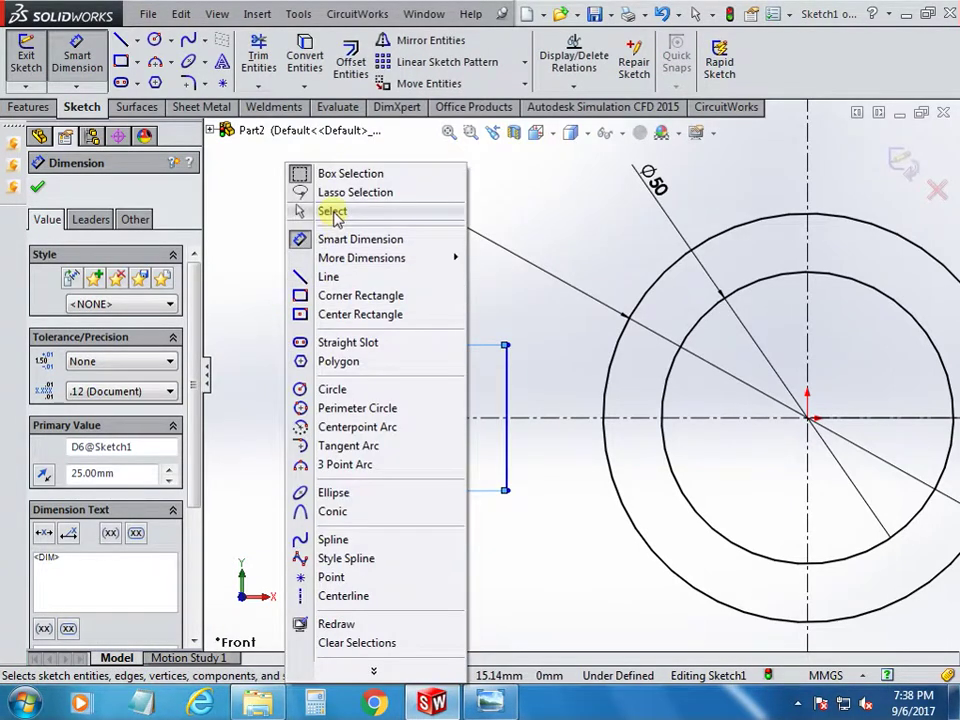
pyautogui.click(333, 212)
pyautogui.hotkey('alt', 'Tab')
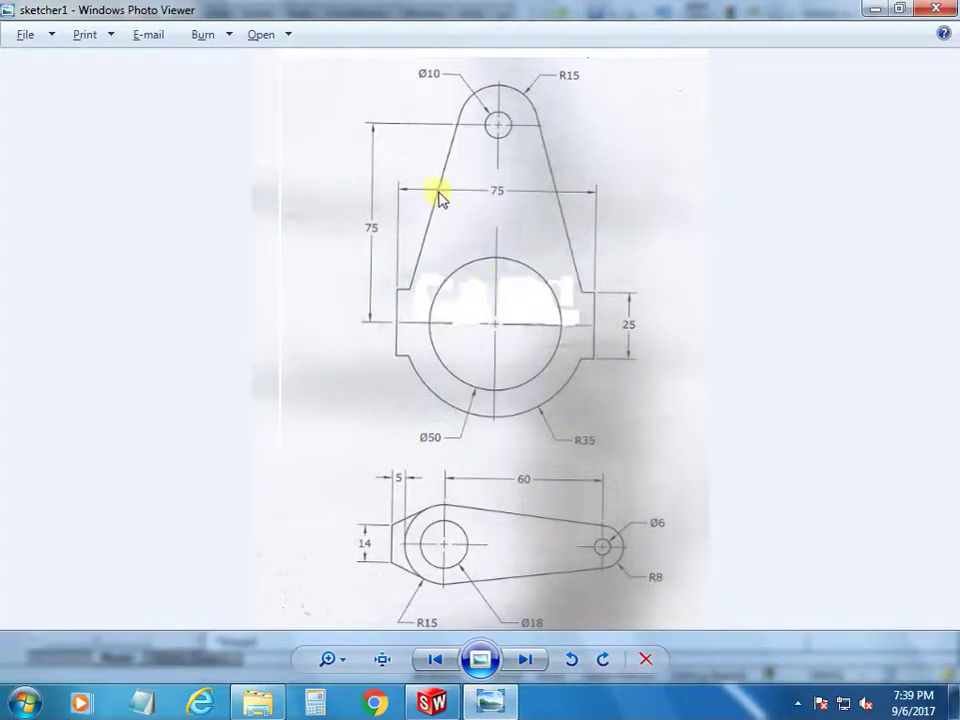
pyautogui.hotkey('alt', 'Tab')
# Dimension the lug's vertical edge 37.5 mm from the ring's vertical centerline.
pyautogui.scroll(3, 420, 355)
pyautogui.click(77, 55)
pyautogui.click(529, 386)
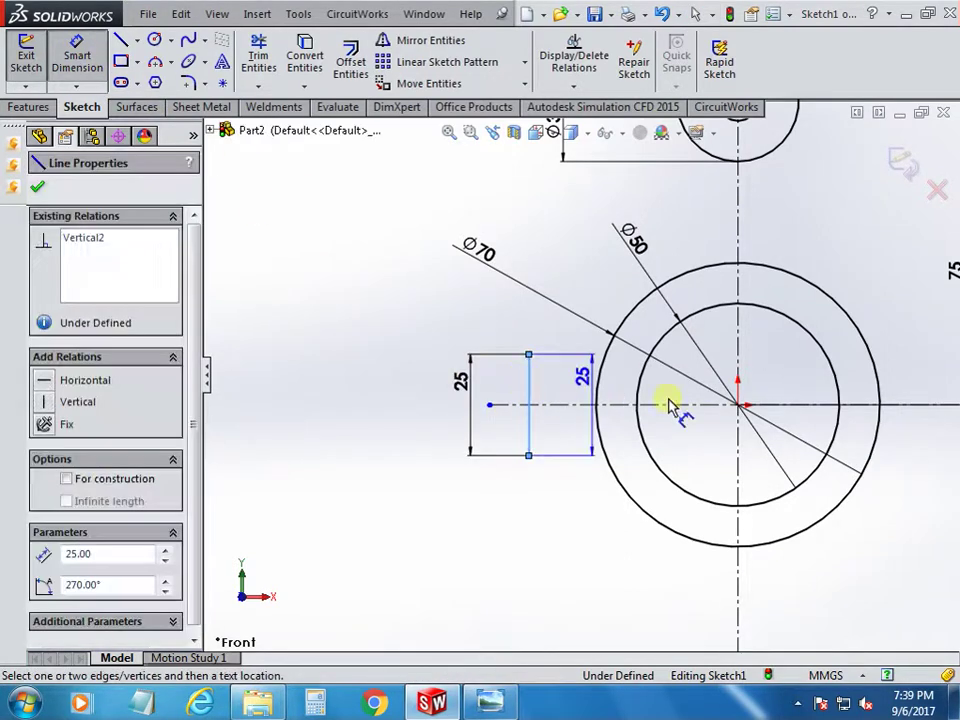
pyautogui.click(740, 455)
pyautogui.click(536, 557)
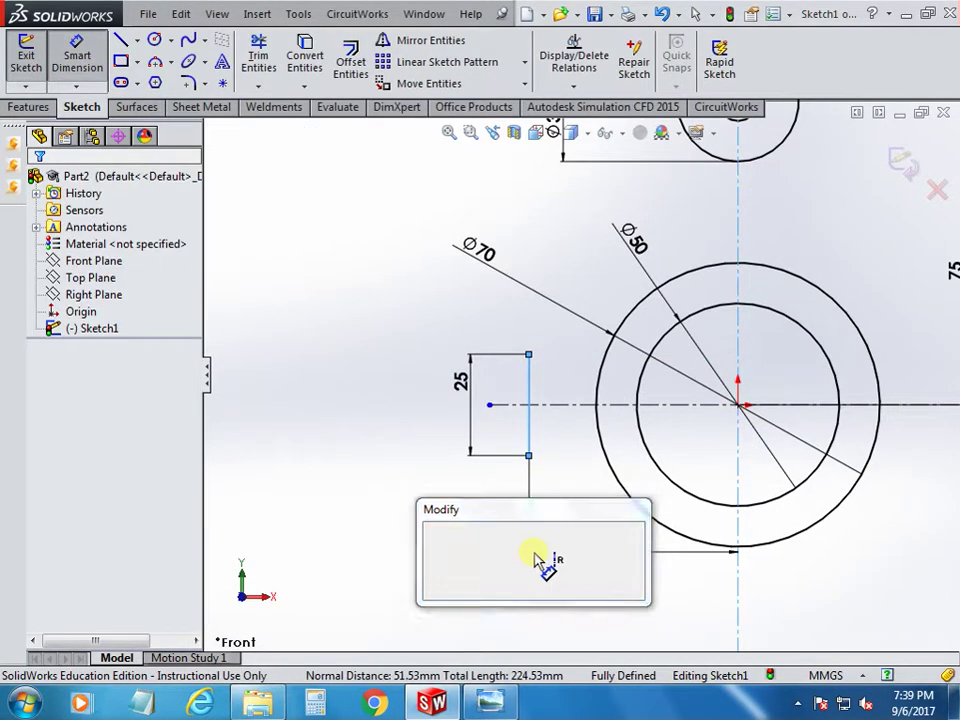
pyautogui.write('3')
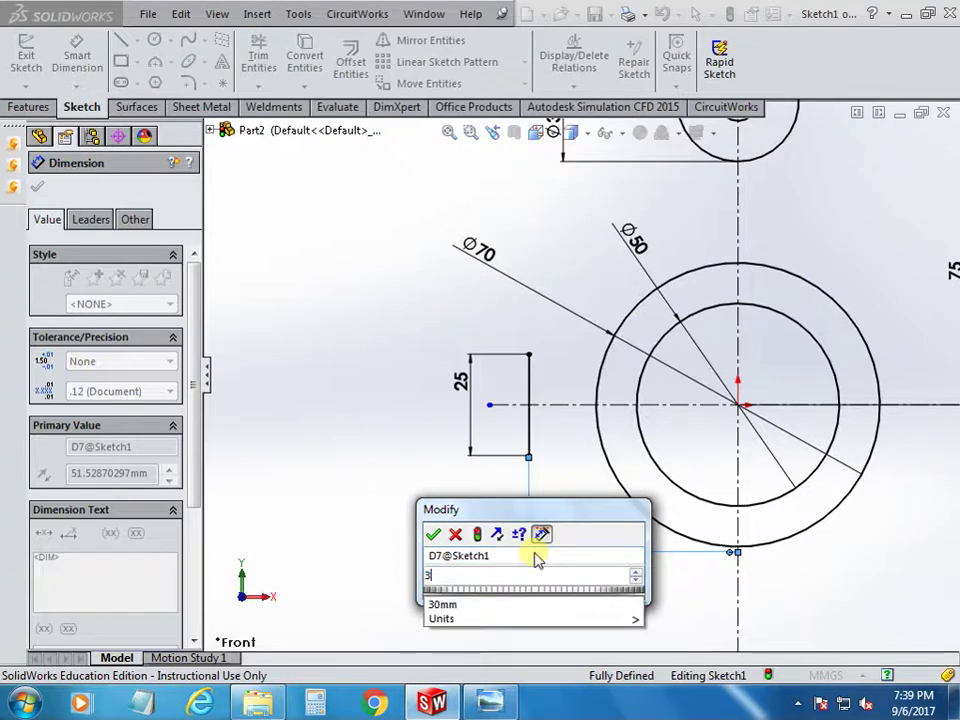
pyautogui.write('7.5')
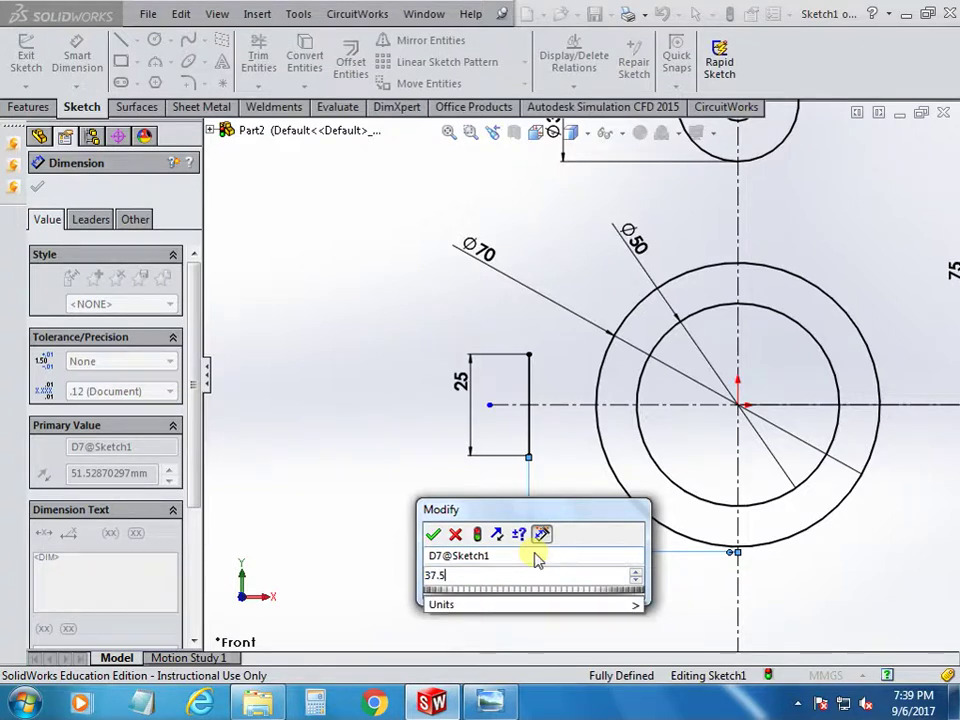
pyautogui.press('Return')
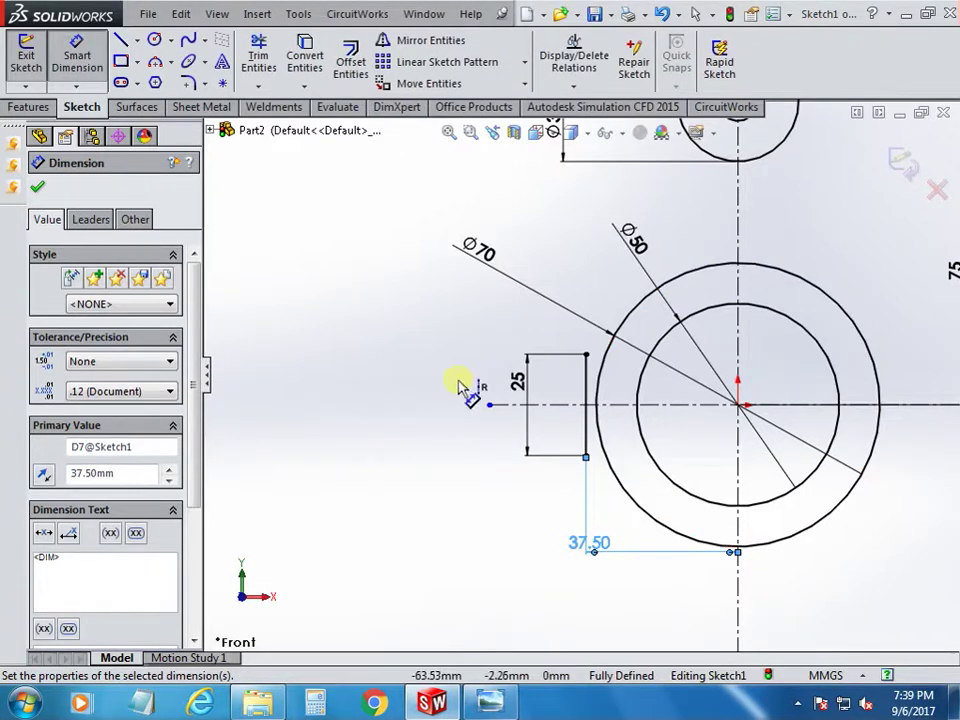
pyautogui.scroll(-2, 578, 322)
pyautogui.scroll(2, 407, 321)
pyautogui.scroll(-2, 600, 400)
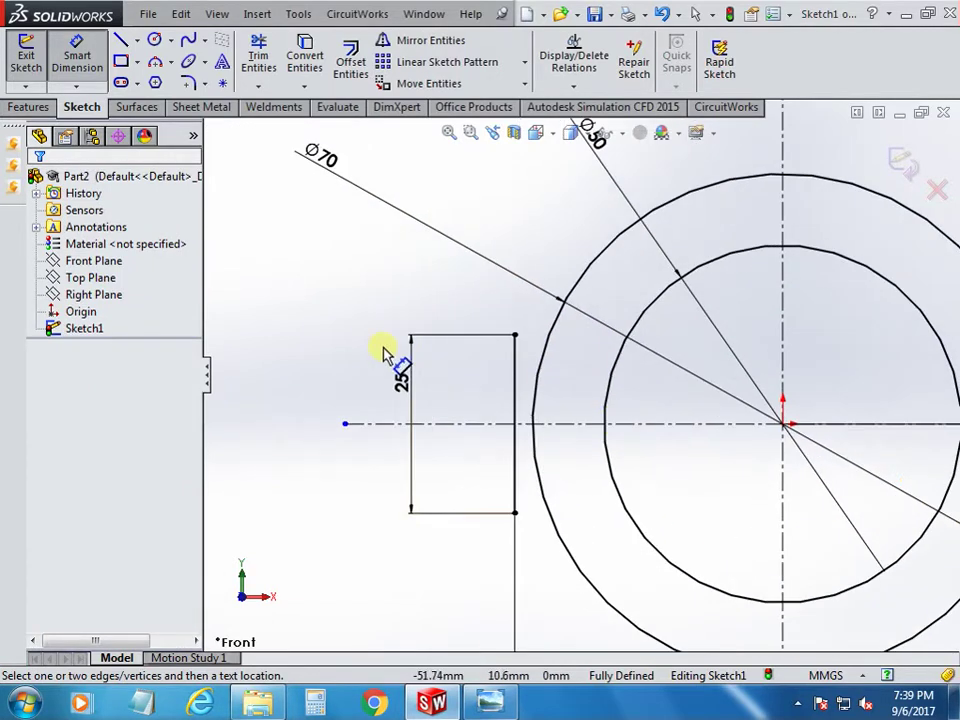
pyautogui.scroll(2, 386, 349)
pyautogui.scroll(3, 585, 385)
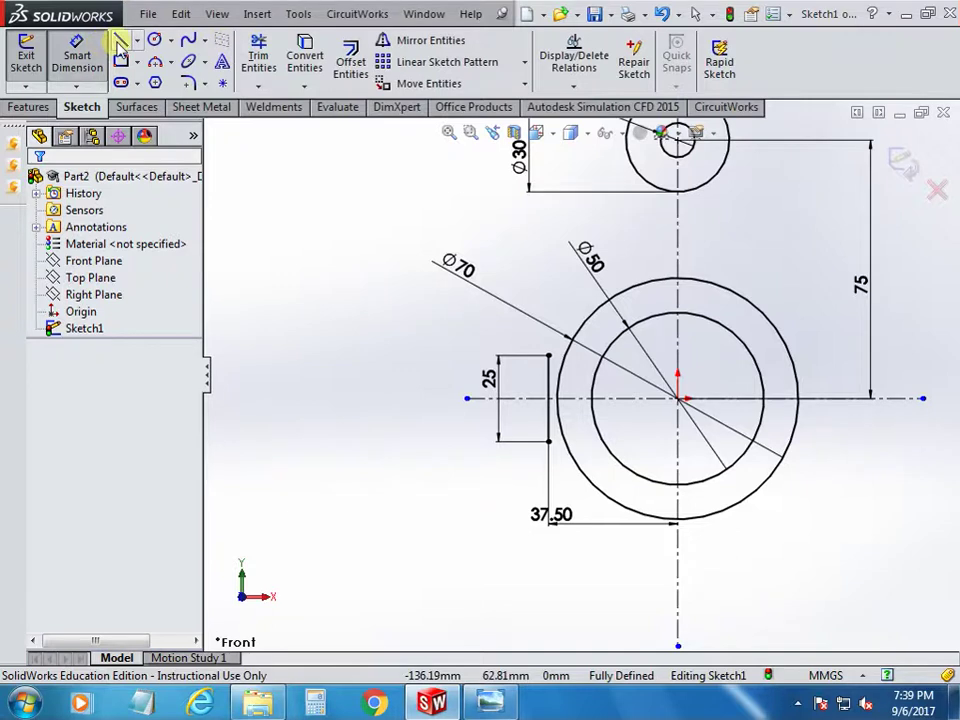
# Draw a horizontal line from the lug's top right corner out past the Ø70 circle.
pyautogui.click(121, 40)
pyautogui.scroll(-3, 640, 380)
pyautogui.scroll(-3, 512, 345)
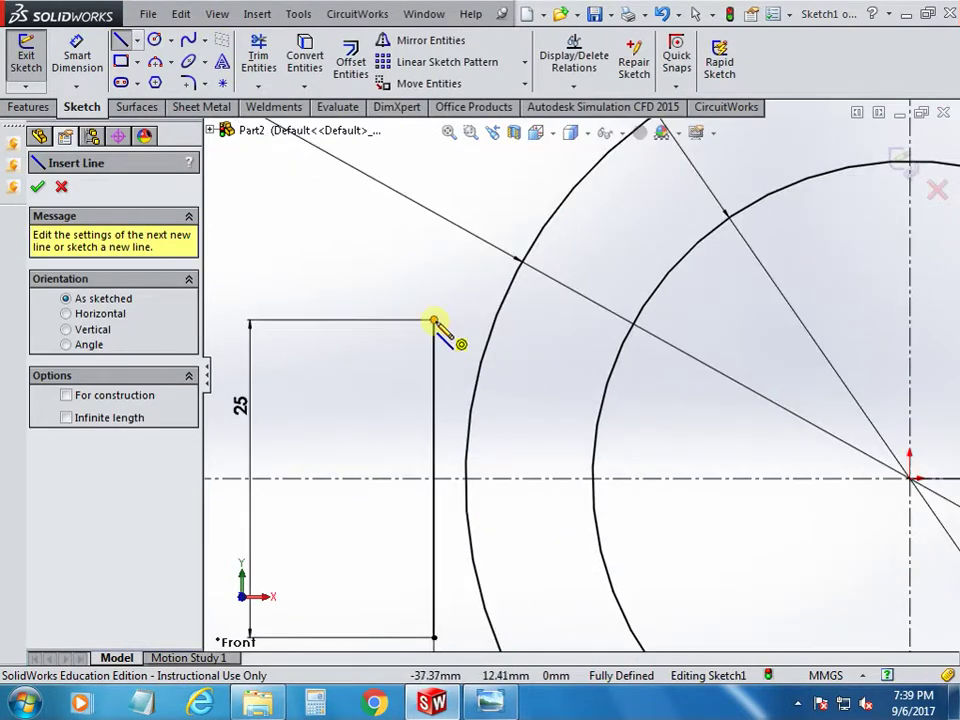
pyautogui.click(434, 322)
pyautogui.click(512, 320)
pyautogui.rightClick(400, 266)
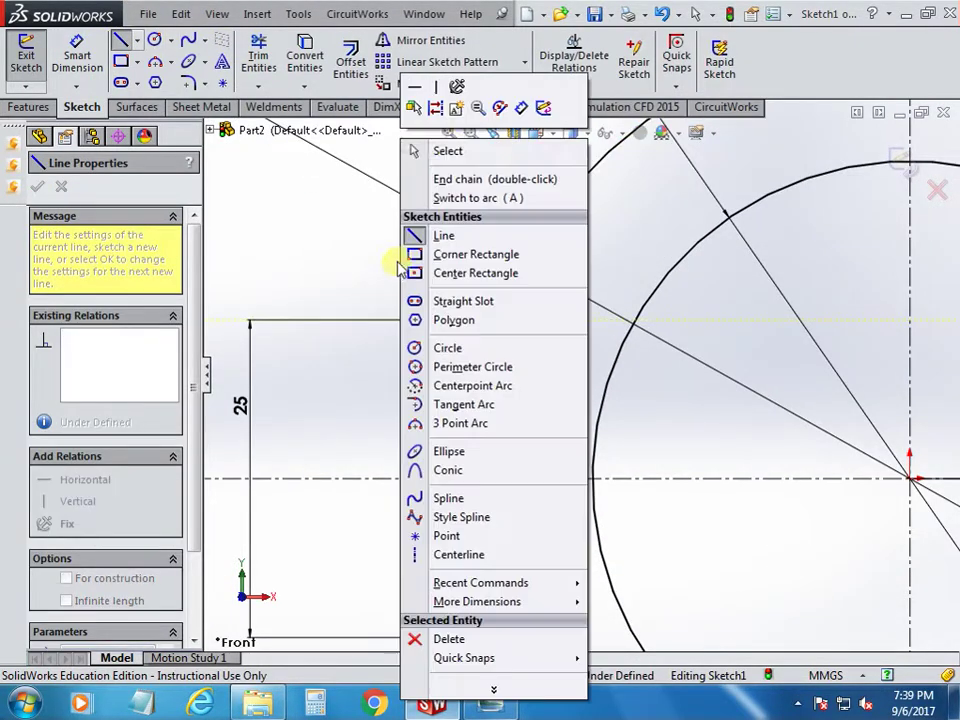
pyautogui.click(420, 151)
pyautogui.scroll(2, 542, 446)
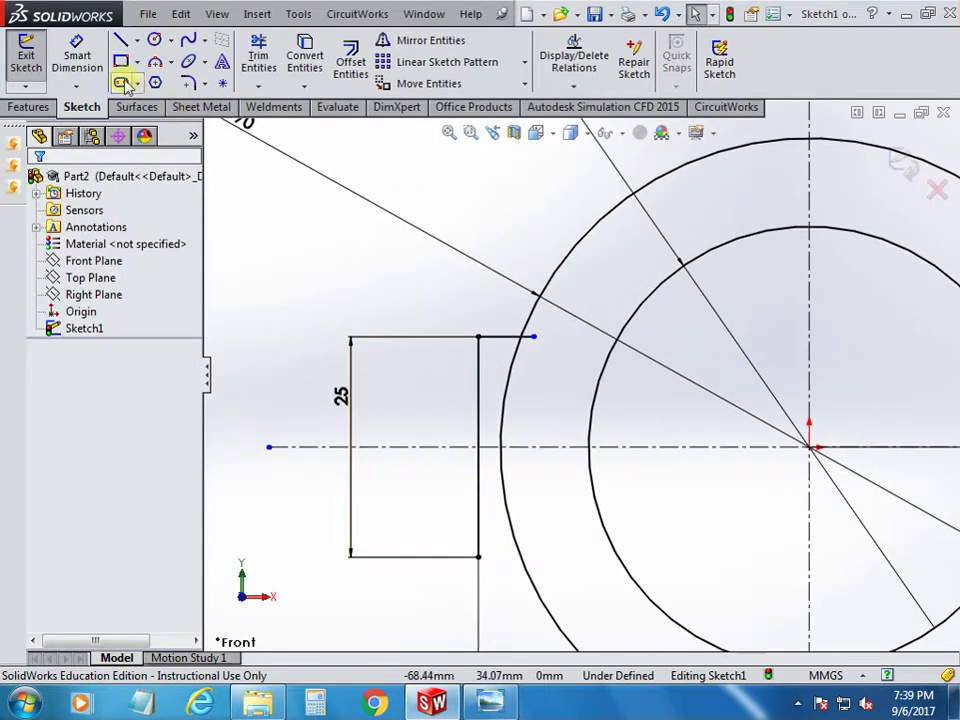
# Draw a matching horizontal line from the lug's bottom right corner past the Ø70 circle.
pyautogui.click(120, 45)
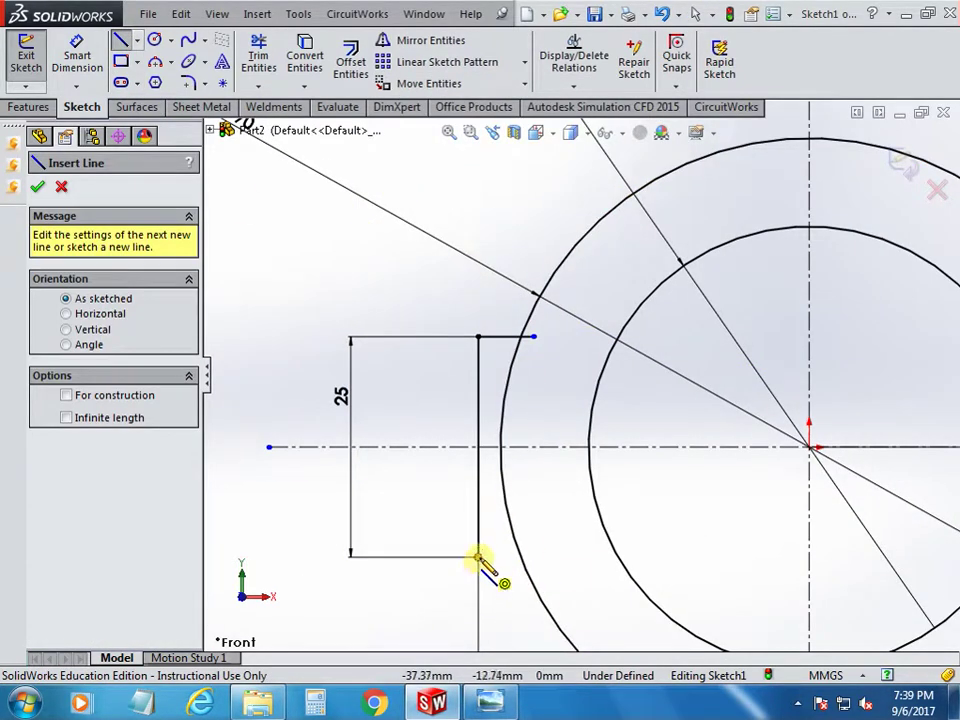
pyautogui.click(478, 556)
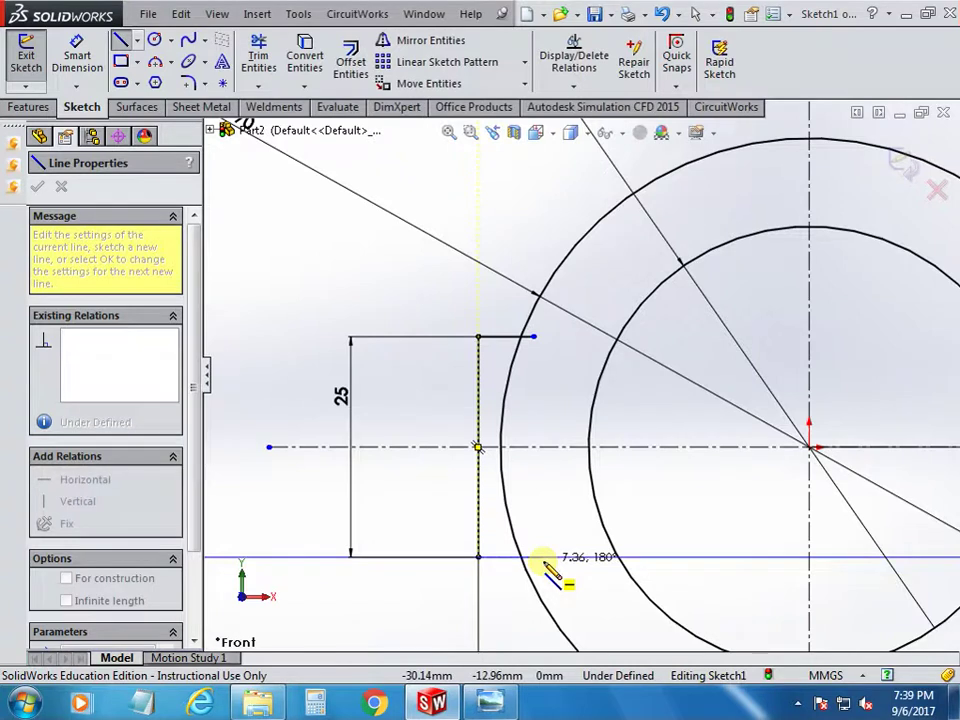
pyautogui.click(544, 557)
pyautogui.rightClick(325, 88)
pyautogui.click(364, 150)
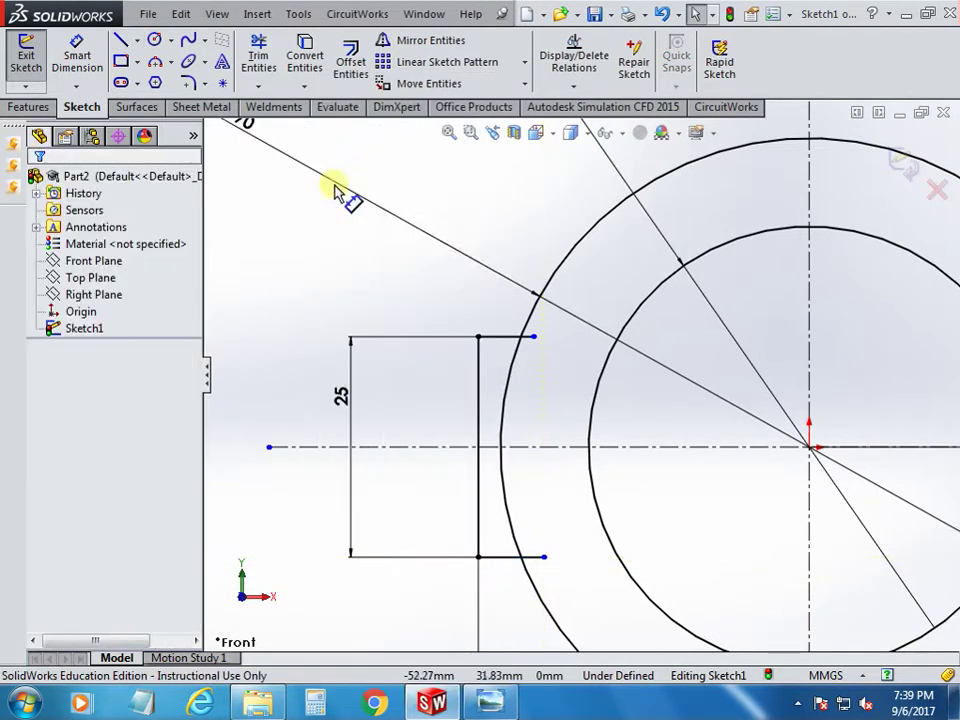
pyautogui.hotkey('alt', 'Tab')
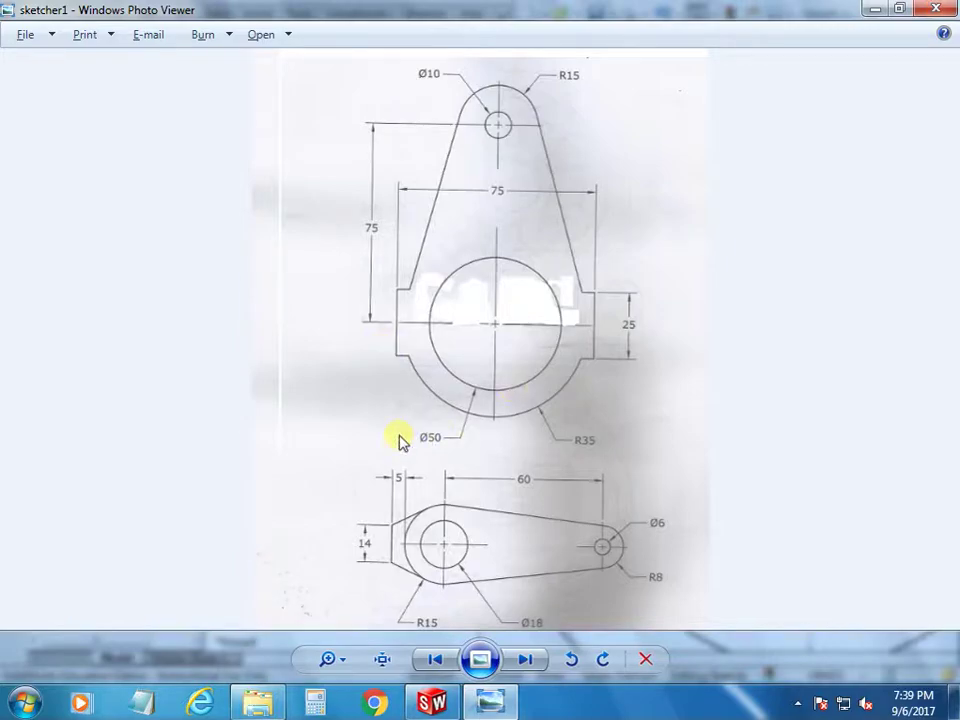
pyautogui.hotkey('alt', 'Tab')
pyautogui.scroll(2, 390, 380)
pyautogui.scroll(-2, 529, 452)
pyautogui.scroll(2, 520, 440)
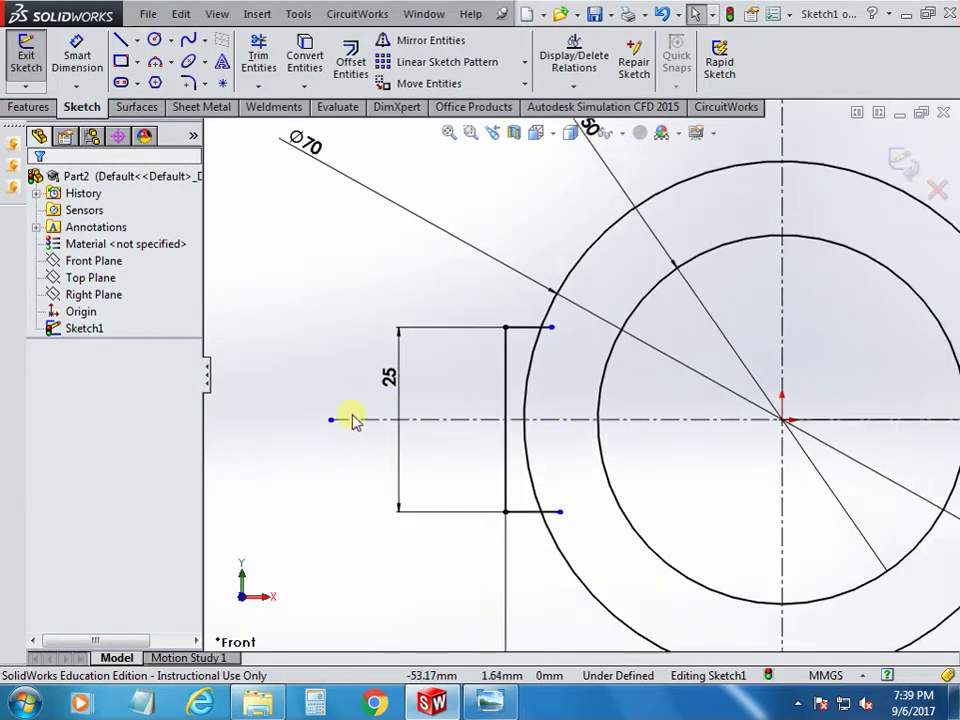
# Power-trim the lug line overhang so the lines end at the outer Ø70 circle.
pyautogui.click(257, 57)
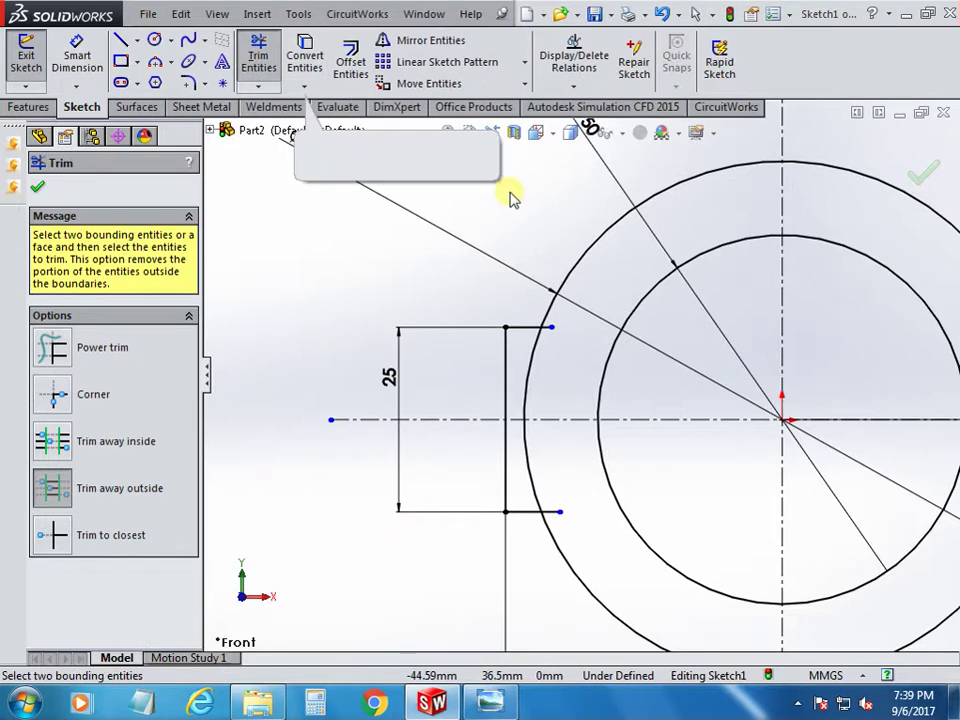
pyautogui.scroll(-3, 555, 455)
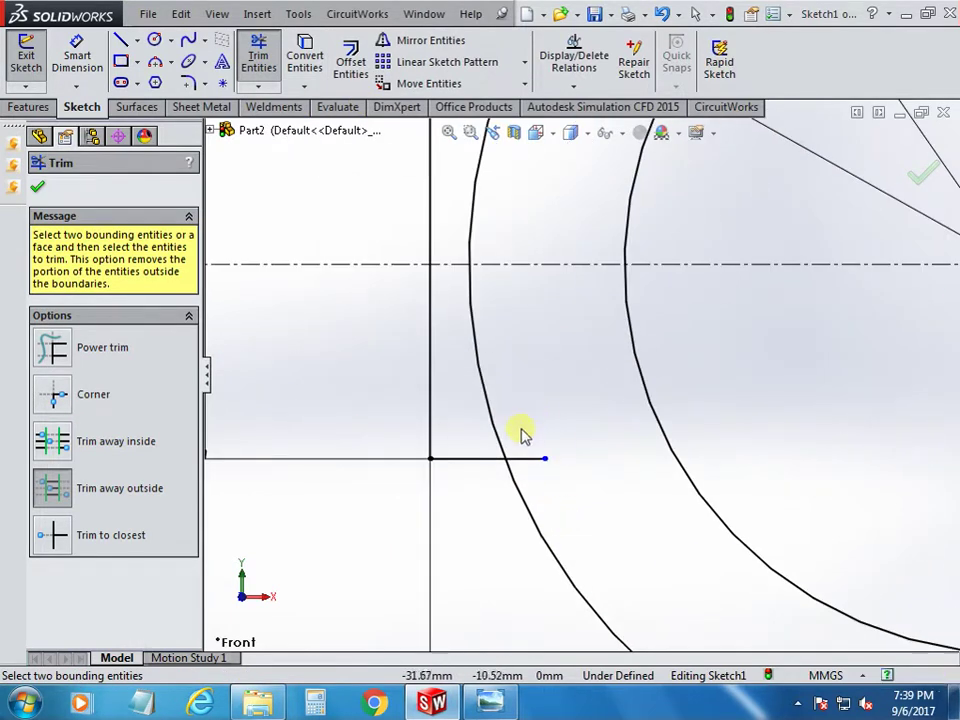
pyautogui.click(58, 345)
pyautogui.scroll(-1, 598, 519)
pyautogui.scroll(-1, 590, 525)
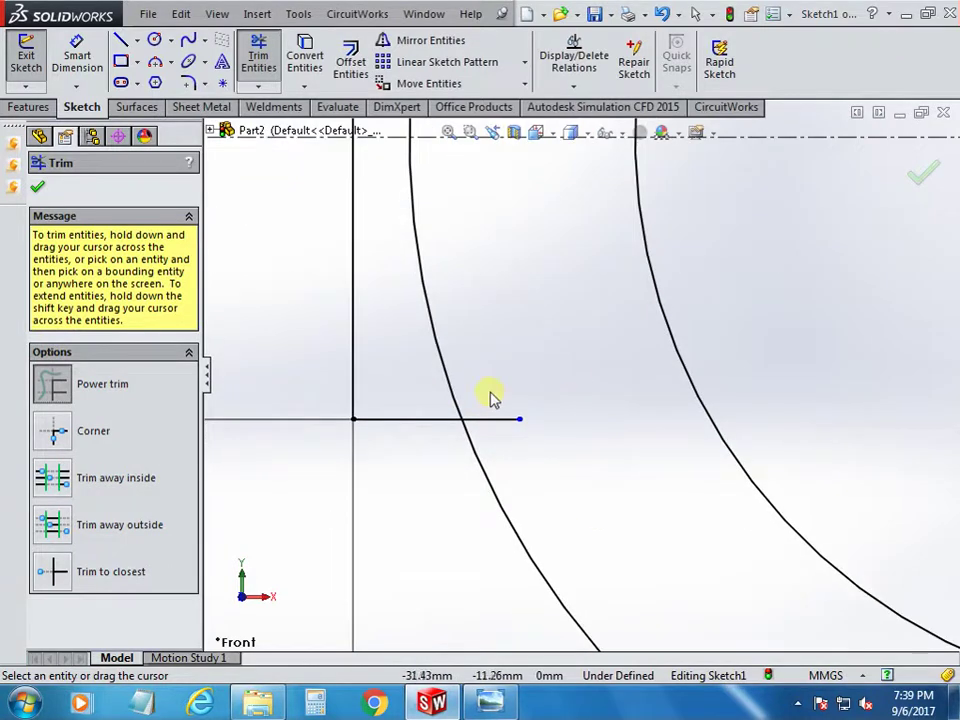
pyautogui.scroll(2, 497, 430)
pyautogui.scroll(1, 525, 370)
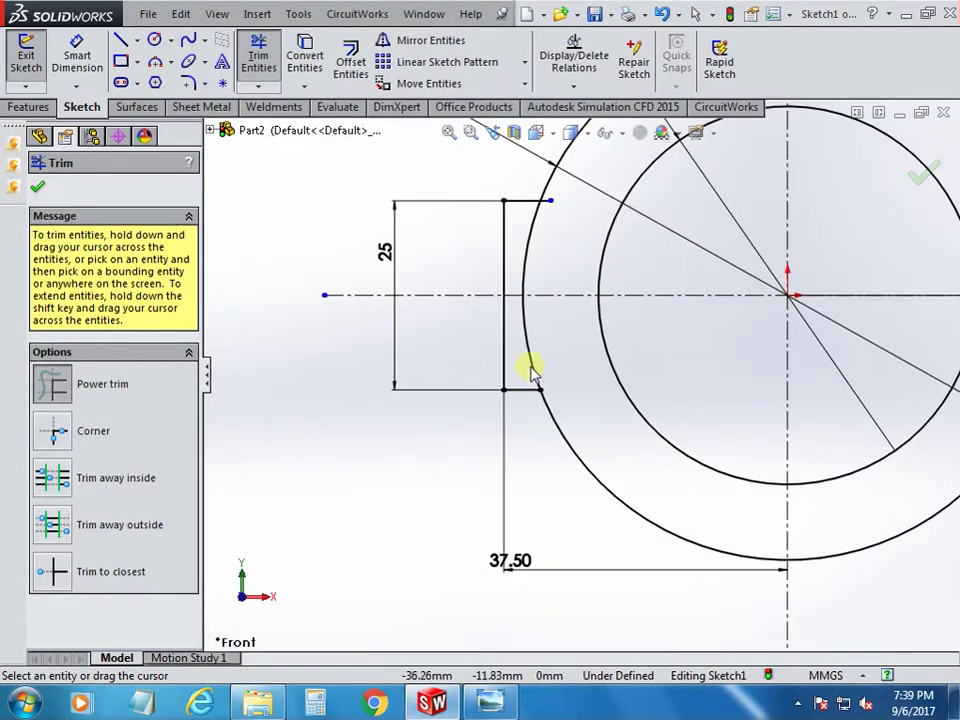
pyautogui.scroll(3, 580, 328)
pyautogui.scroll(-4, 577, 315)
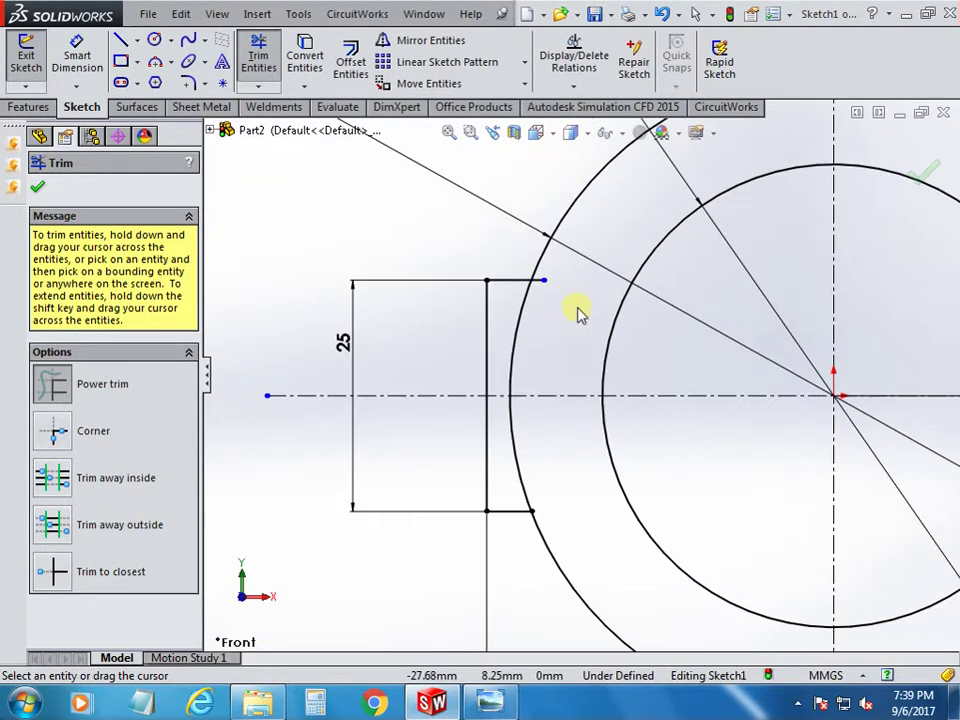
pyautogui.scroll(-1, 565, 308)
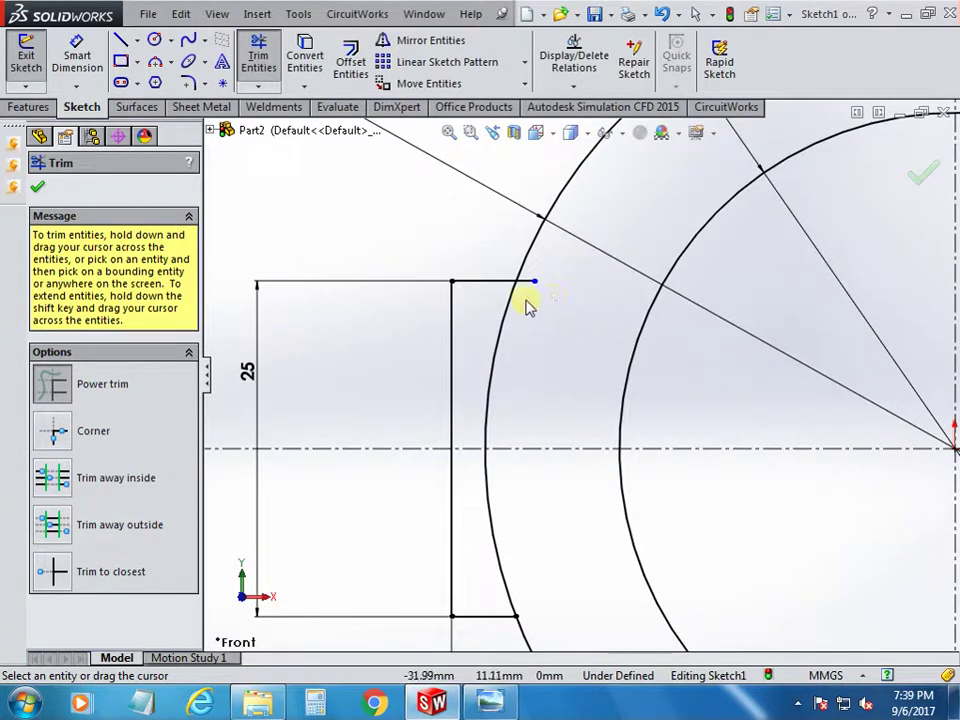
pyautogui.scroll(-2, 528, 305)
pyautogui.click(537, 296)
pyautogui.scroll(3, 540, 300)
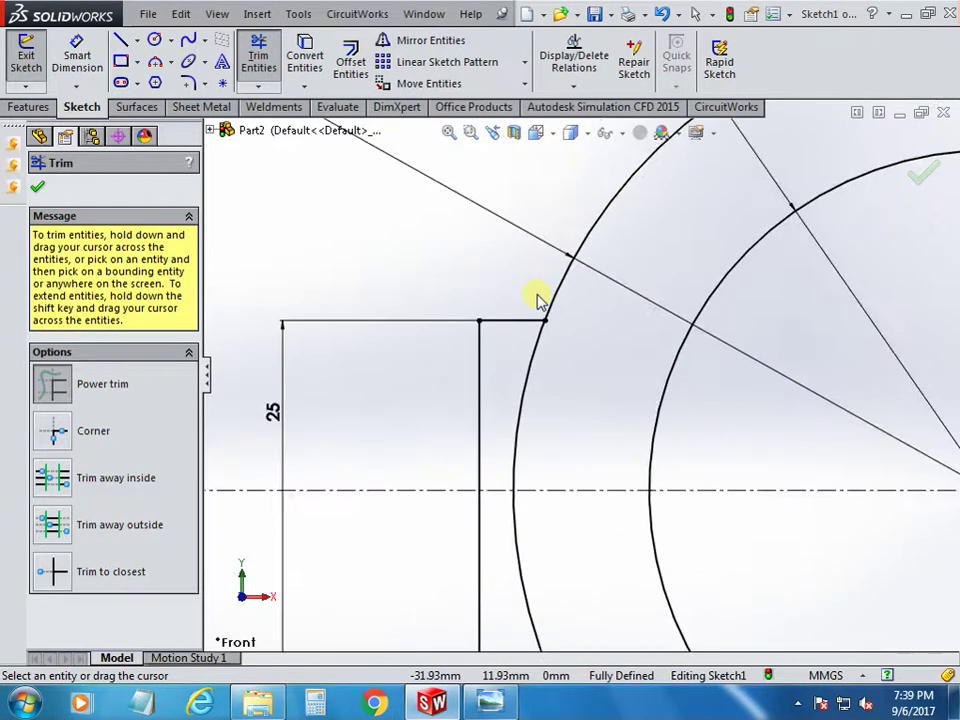
pyautogui.click(35, 190)
pyautogui.scroll(2, 580, 372)
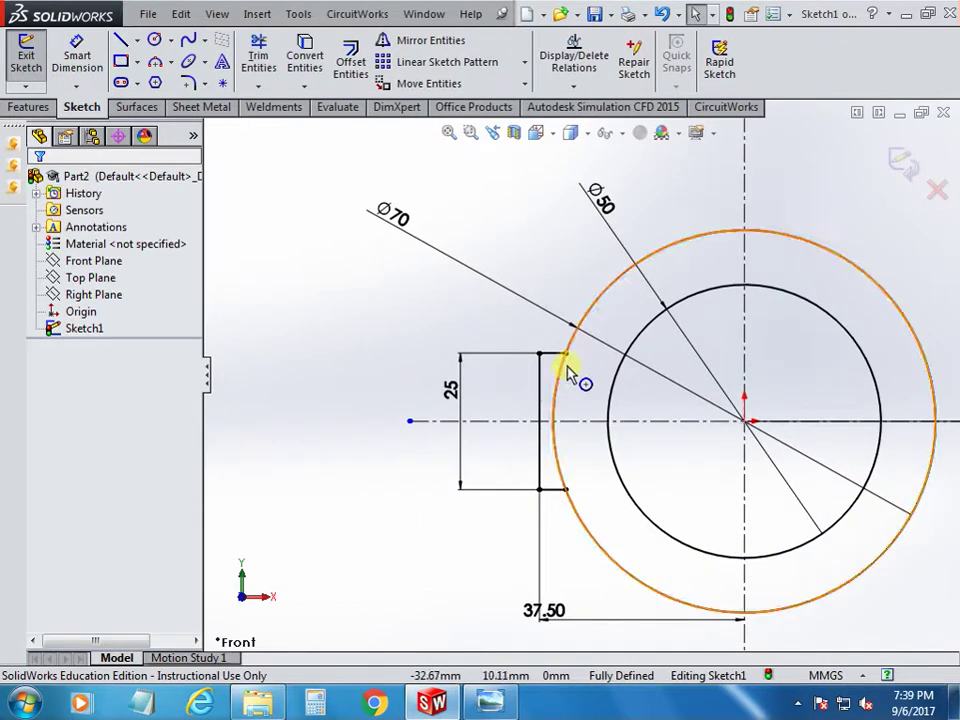
pyautogui.scroll(2, 581, 375)
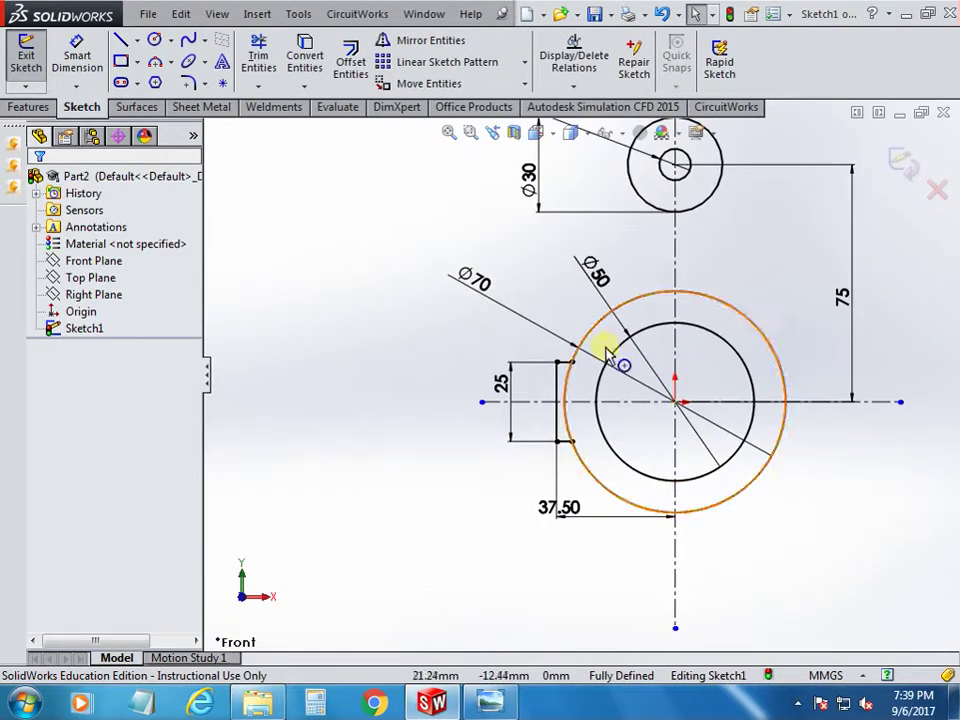
pyautogui.click(420, 41)
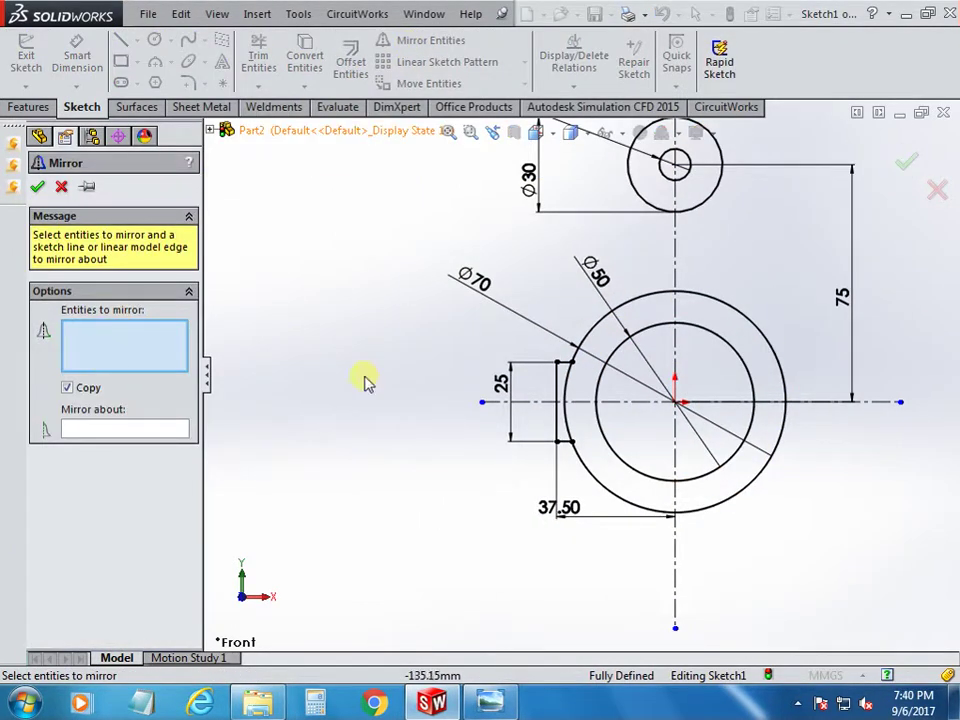
# Mirror Line4, Line3 and Line5 about the vertical centreline onto the ring's right side.
pyautogui.scroll(-2, 561, 381)
pyautogui.scroll(-3, 561, 321)
pyautogui.click(542, 316)
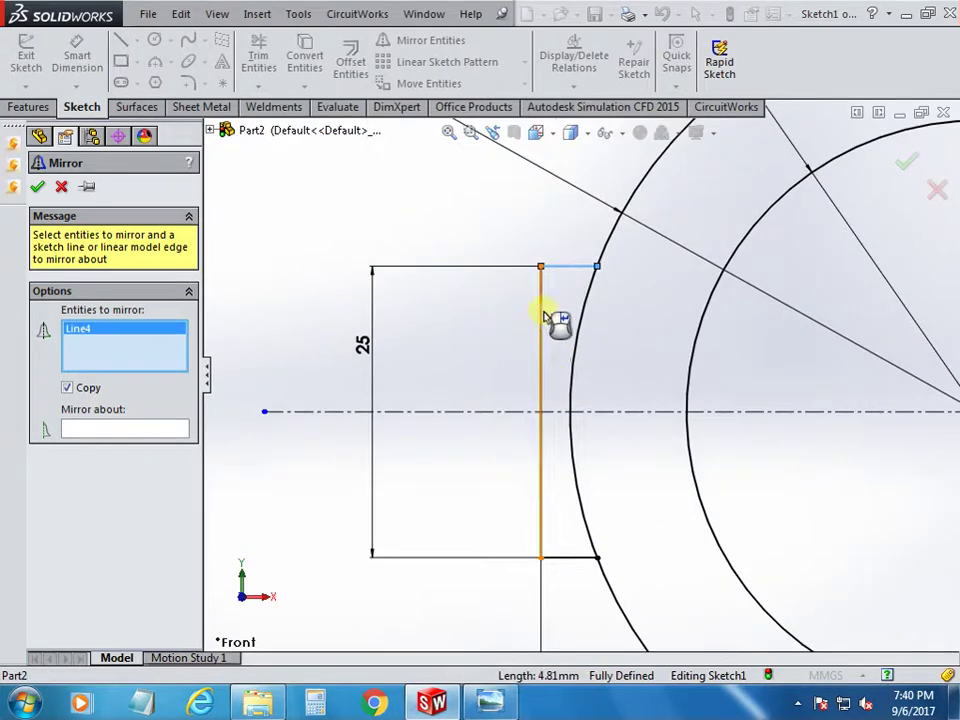
pyautogui.click(542, 318)
pyautogui.click(557, 557)
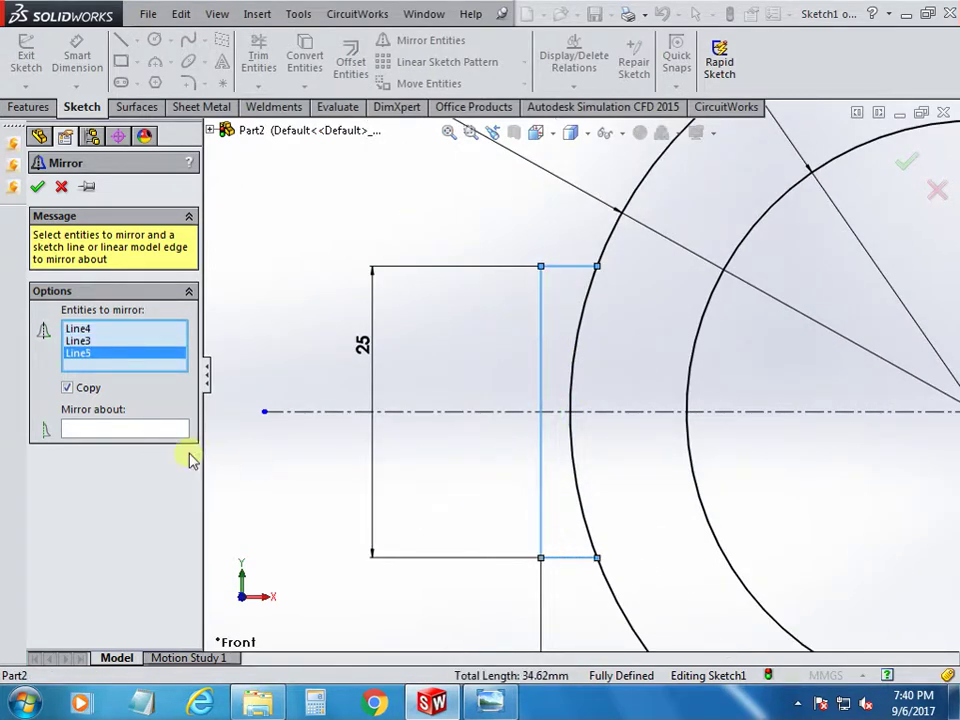
pyautogui.click(113, 430)
pyautogui.scroll(3, 362, 505)
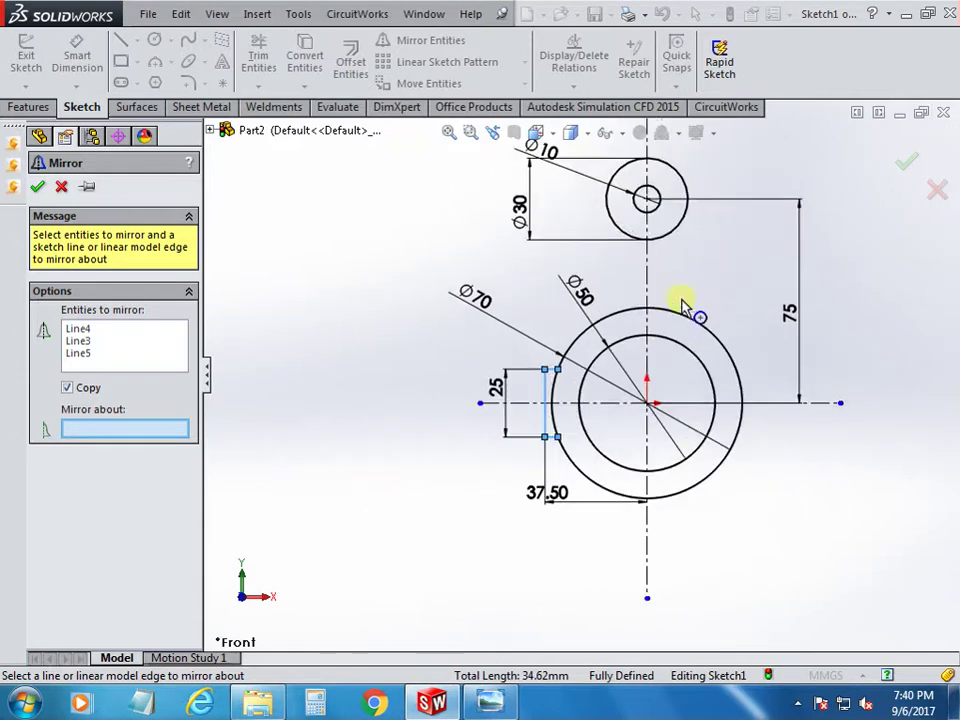
pyautogui.scroll(-2, 650, 295)
pyautogui.click(602, 293)
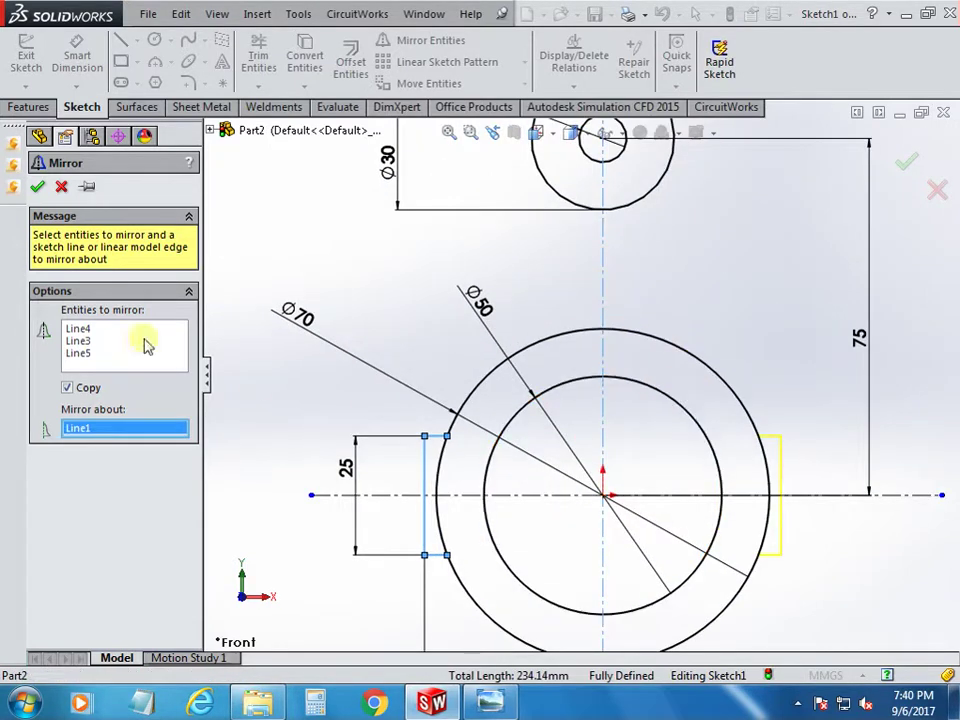
pyautogui.click(38, 187)
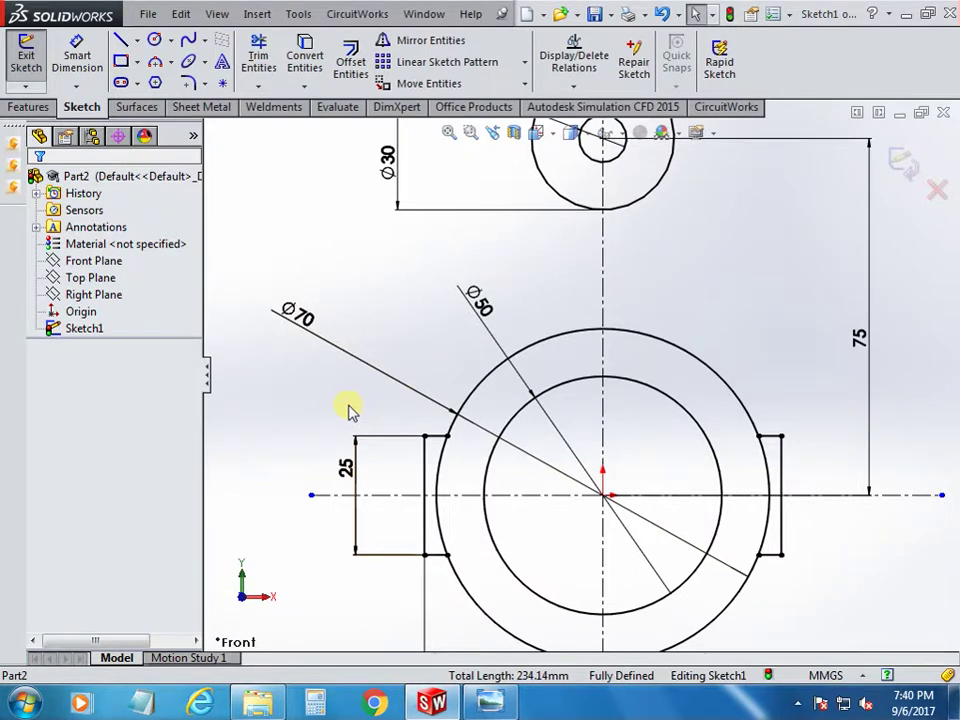
# Compare with the reference drawing, then power-trim the inner arc between the lug lines.
pyautogui.press('f')
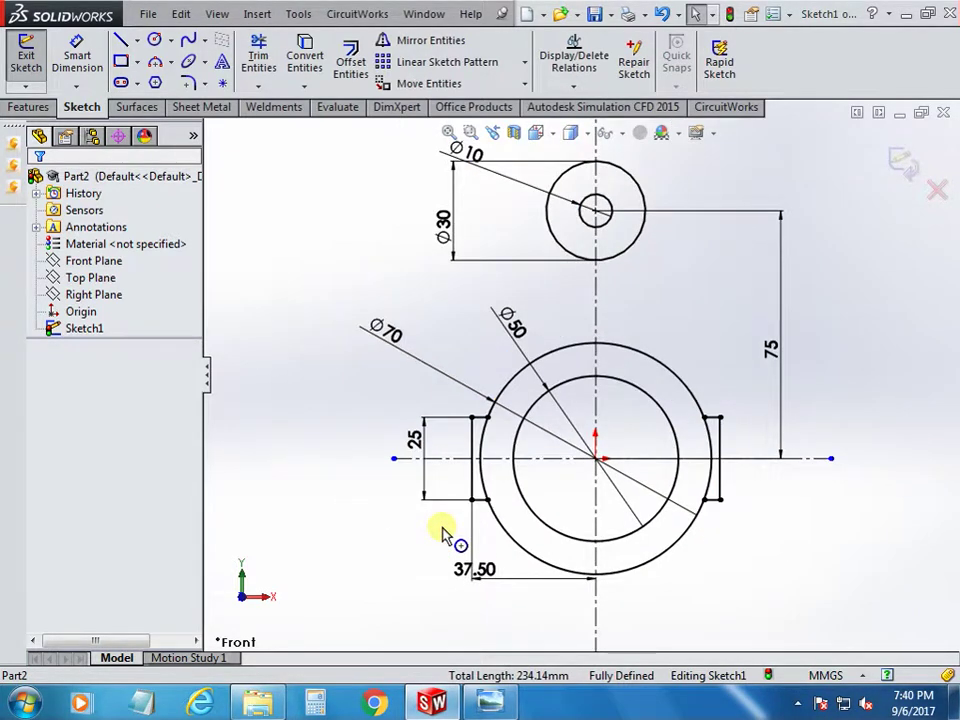
pyautogui.hotkey('alt', 'Tab')
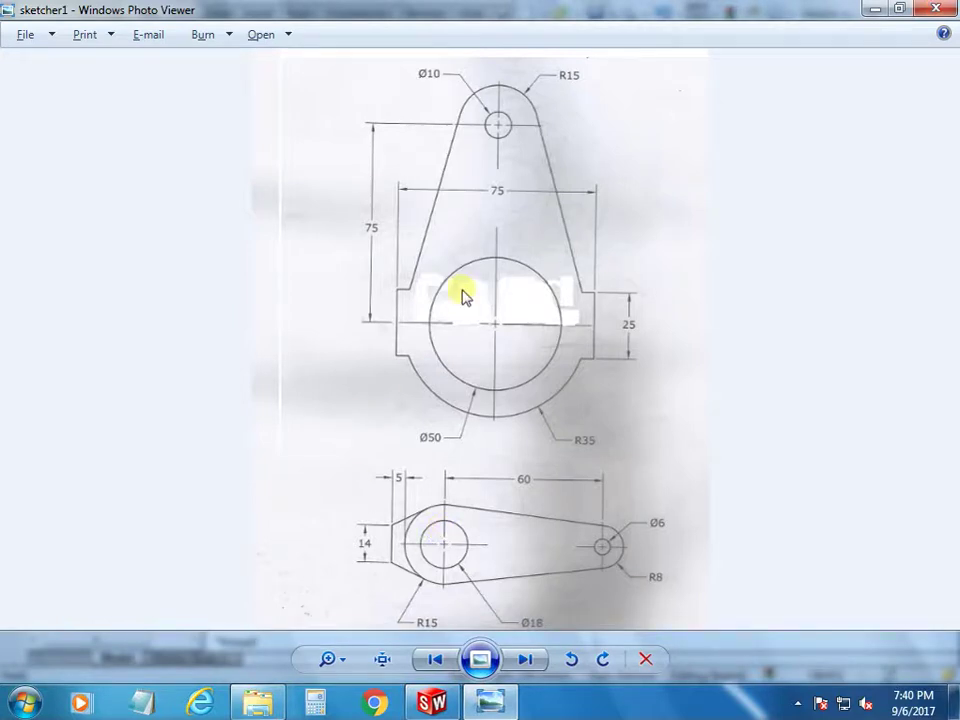
pyautogui.hotkey('alt', 'Tab')
pyautogui.scroll(-2, 506, 437)
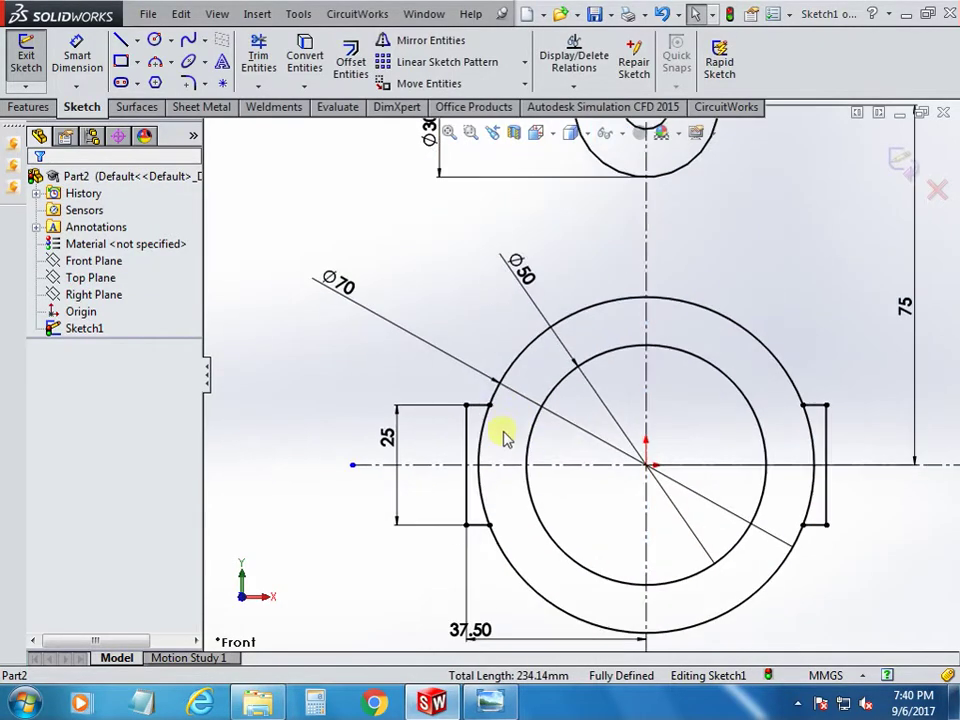
pyautogui.click(256, 46)
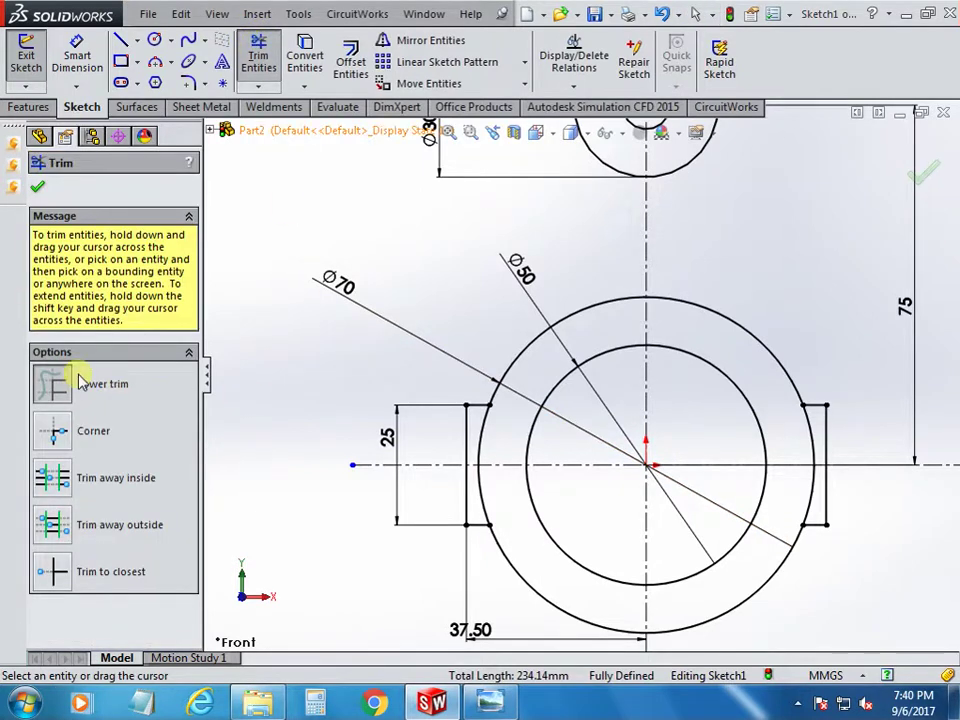
pyautogui.scroll(-5, 588, 463)
pyautogui.moveTo(397, 333); pyautogui.dragTo(418, 545)
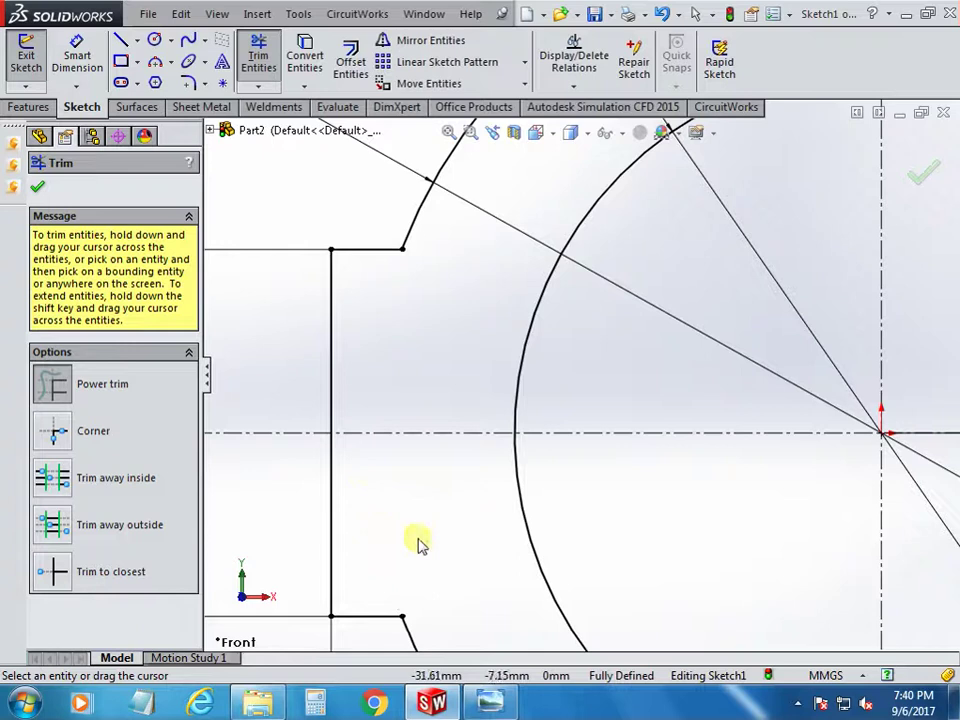
pyautogui.scroll(3, 439, 514)
pyautogui.scroll(1, 825, 375)
pyautogui.scroll(-5, 767, 369)
# Trim the Ø70 circle's upper and beside-lug segments, leaving a lower arc joining both lugs.
pyautogui.moveTo(685, 348); pyautogui.dragTo(692, 338)
pyautogui.moveTo(690, 540); pyautogui.dragTo(692, 551)
pyautogui.scroll(2, 677, 542)
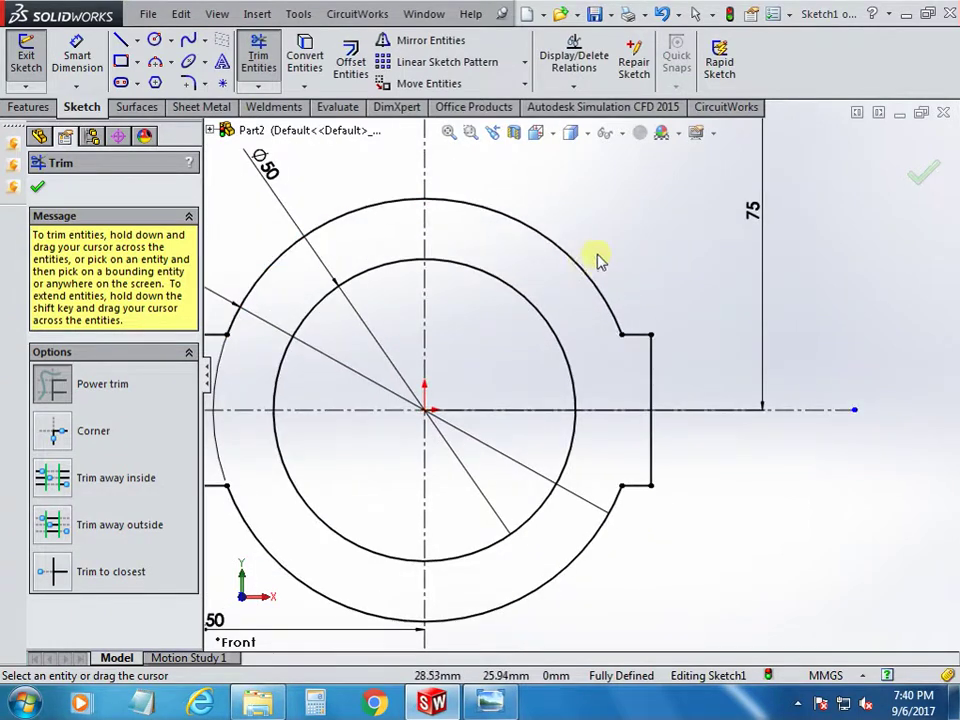
pyautogui.moveTo(580, 268); pyautogui.dragTo(577, 275)
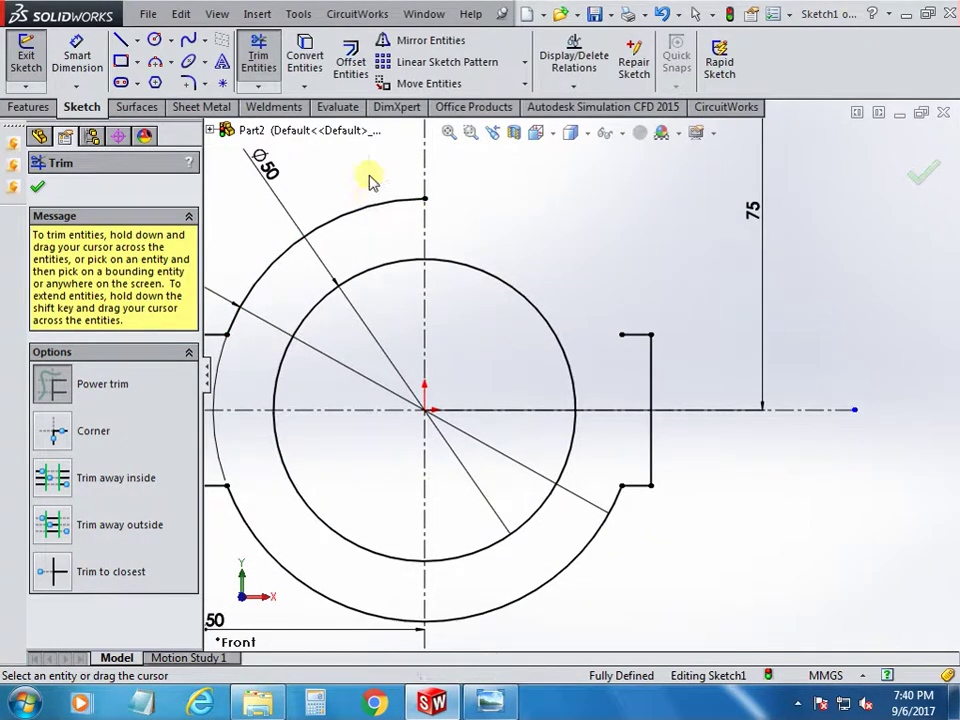
pyautogui.moveTo(371, 182); pyautogui.dragTo(369, 208)
pyautogui.scroll(2, 540, 360)
pyautogui.scroll(-3, 409, 371)
pyautogui.scroll(-2, 408, 372)
pyautogui.scroll(2, 408, 372)
pyautogui.scroll(3, 408, 372)
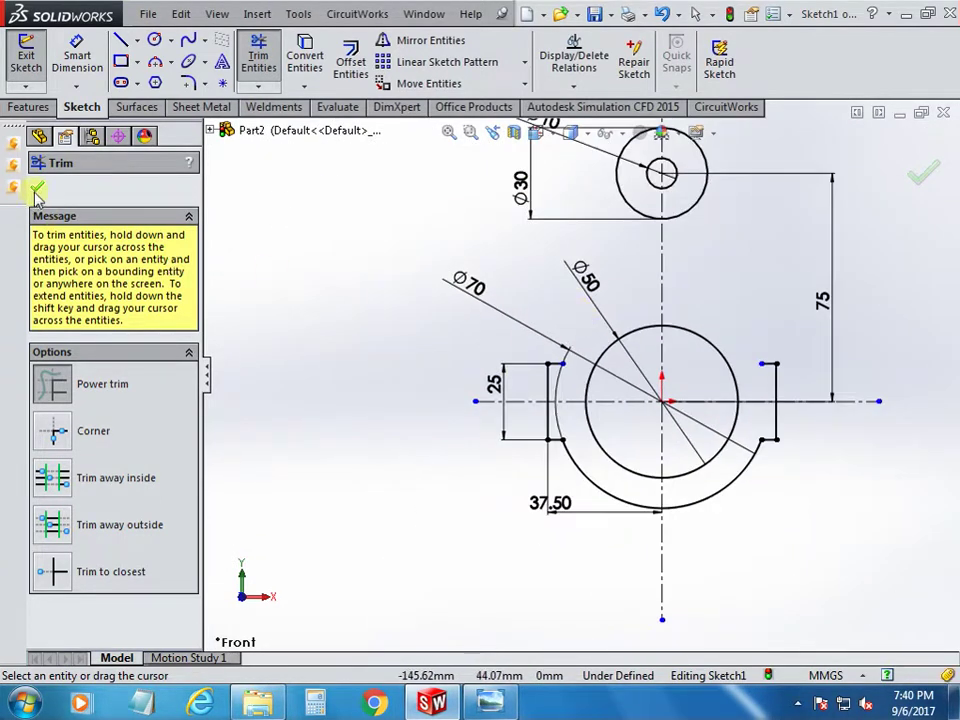
pyautogui.click(37, 190)
pyautogui.scroll(-3, 606, 377)
pyautogui.scroll(-3, 609, 309)
# Drag the left lug line's endpoint onto the remaining ring arc.
pyautogui.scroll(-2, 458, 335)
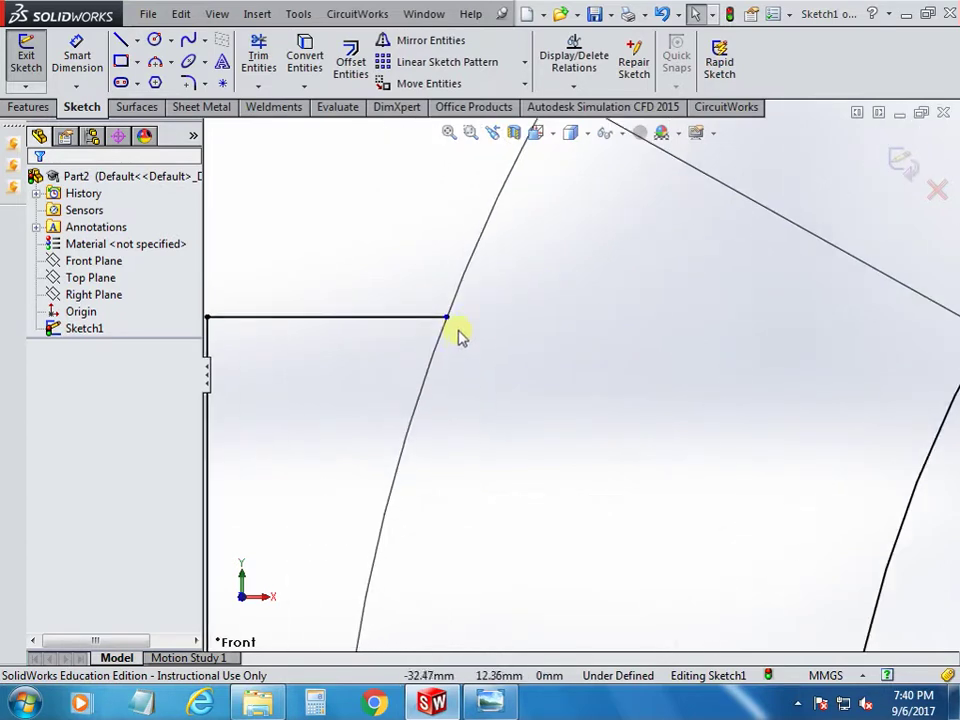
pyautogui.moveTo(447, 318)
pyautogui.mouseDown()
pyautogui.moveTo(483, 317)
pyautogui.moveTo(446, 330)
pyautogui.moveTo(561, 317)
pyautogui.moveTo(426, 319)
pyautogui.moveTo(491, 318)
pyautogui.moveTo(423, 325)
pyautogui.moveTo(461, 356)
pyautogui.mouseUp()
pyautogui.scroll(3, 461, 358)
pyautogui.scroll(3, 463, 358)
pyautogui.scroll(-3, 780, 360)
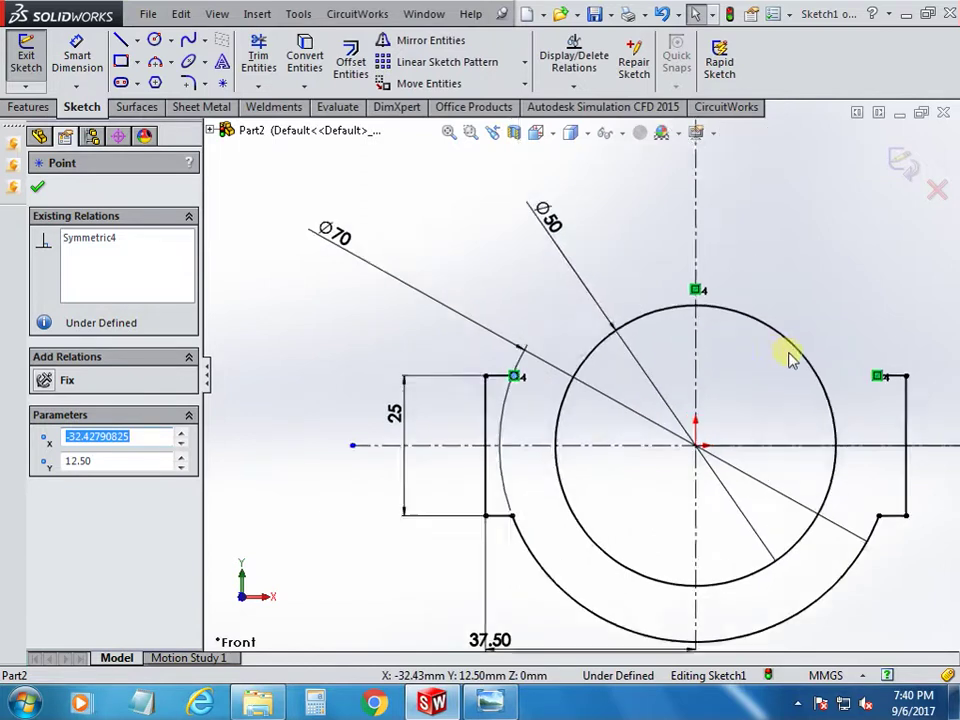
pyautogui.scroll(-1, 735, 313)
pyautogui.click(463, 462)
pyautogui.scroll(-2, 430, 455)
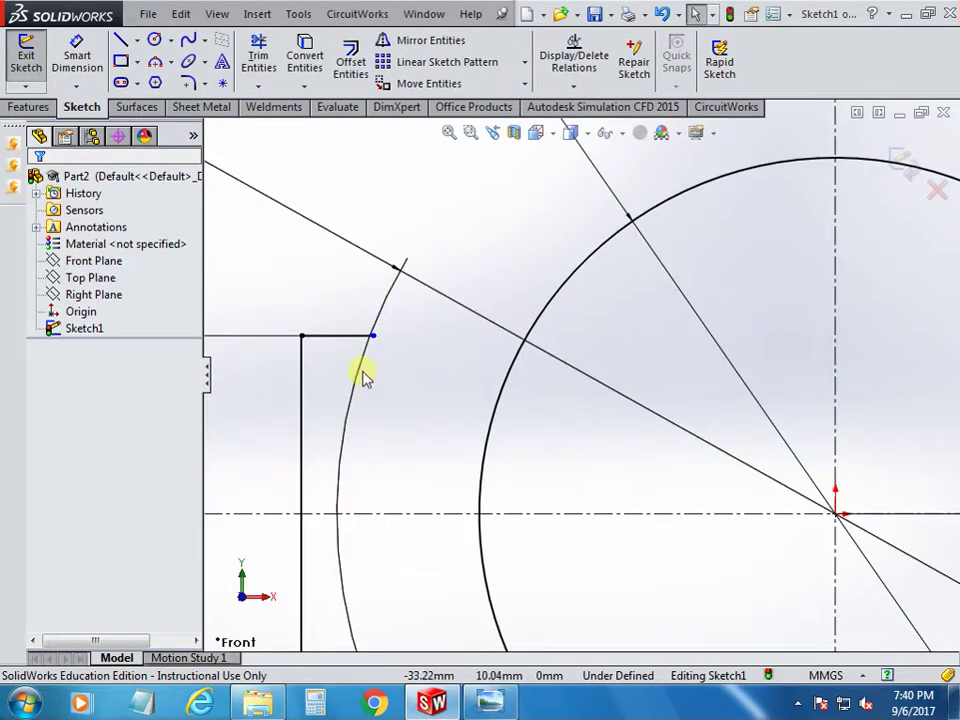
# Add a Vertical relation between the two left lug endpoints on the arc.
pyautogui.click(375, 340)
pyautogui.scroll(1, 332, 279)
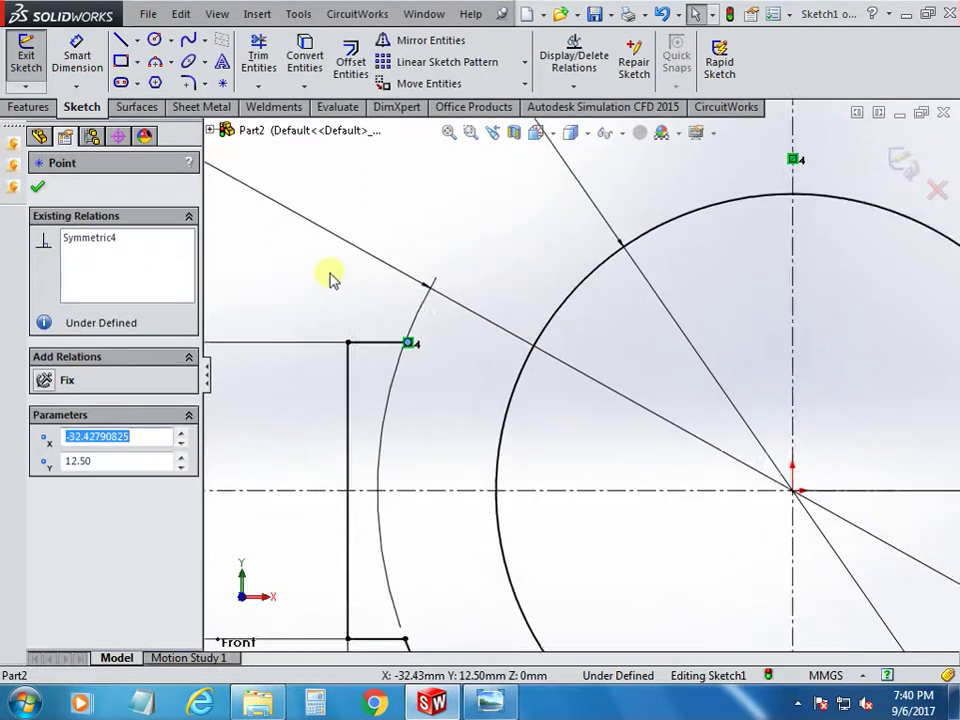
pyautogui.scroll(3, 531, 429)
pyautogui.scroll(-2, 505, 480)
pyautogui.scroll(-1, 499, 505)
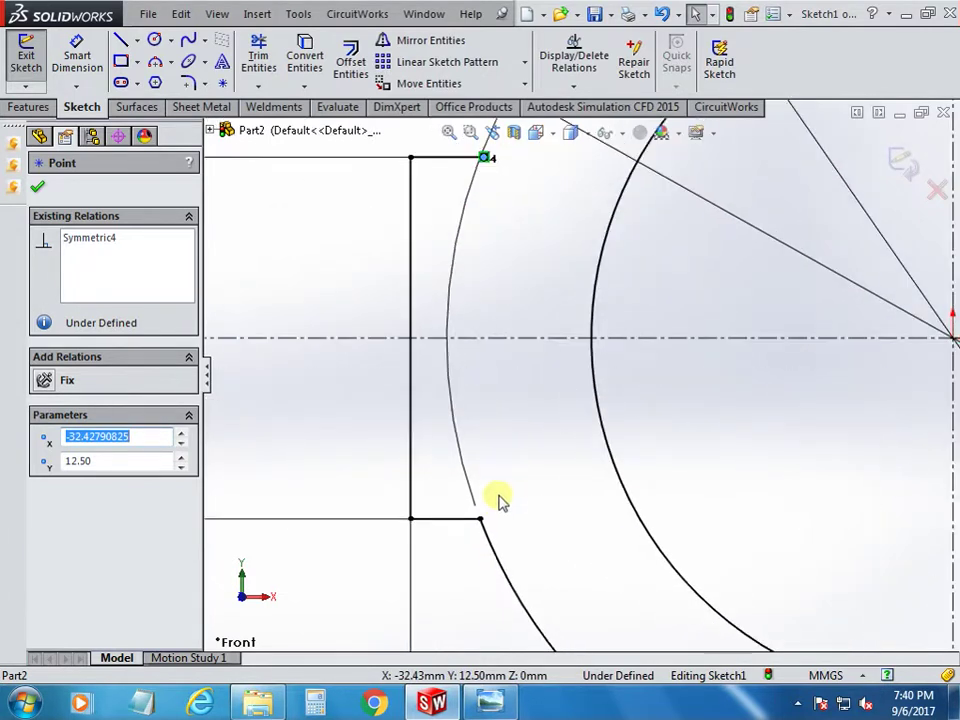
pyautogui.keyDown('ctrl'); pyautogui.click(480, 520); pyautogui.keyUp('ctrl')
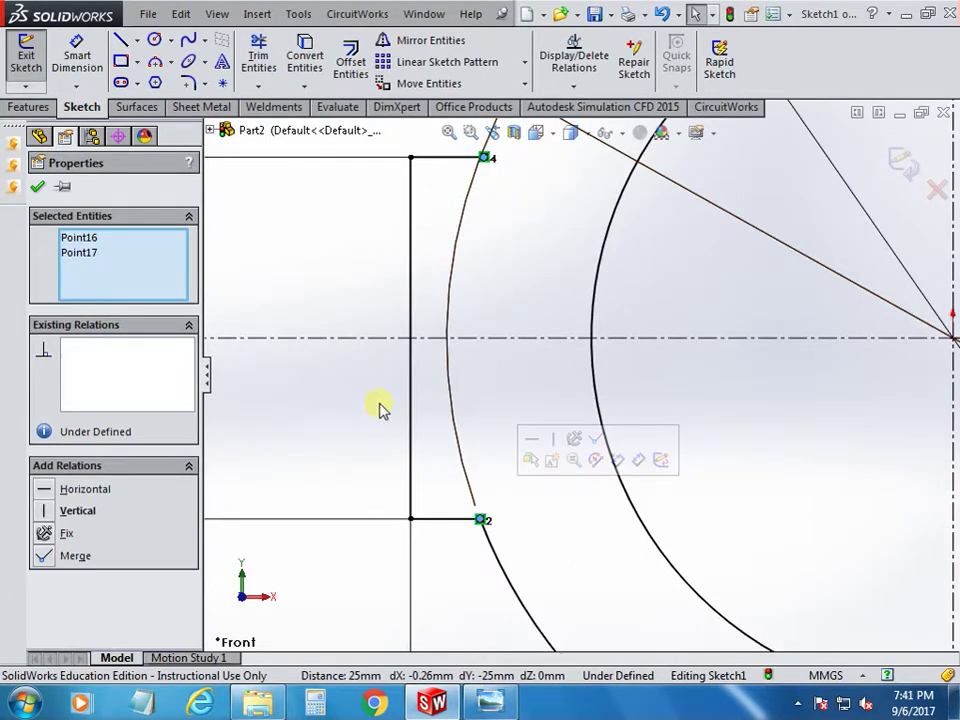
pyautogui.click(44, 512)
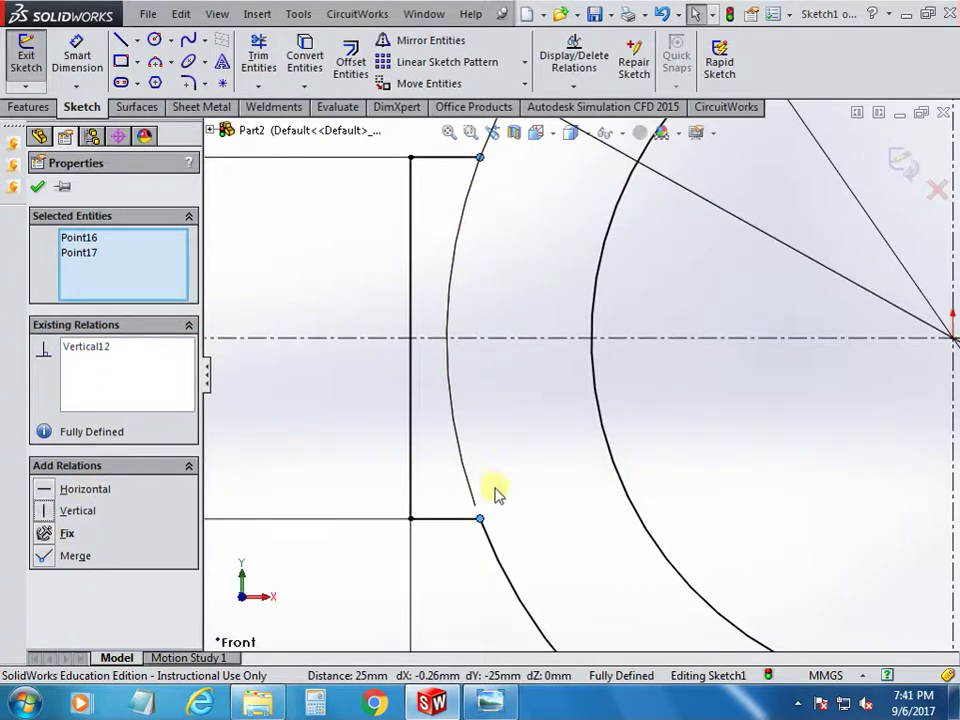
pyautogui.scroll(2, 381, 461)
pyautogui.scroll(3, 328, 332)
pyautogui.press('Escape')
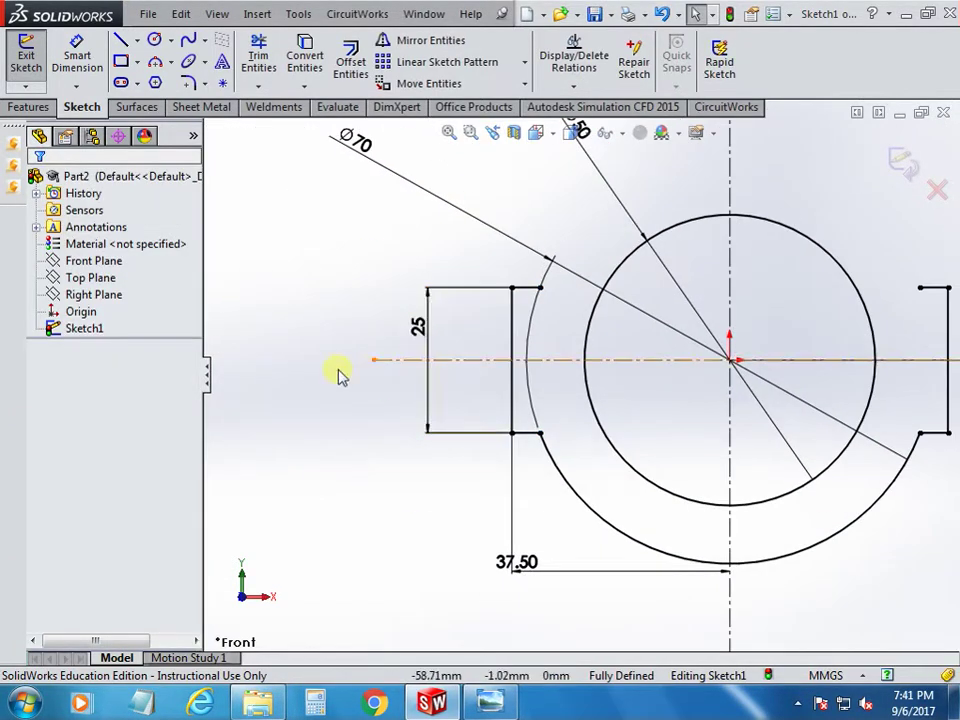
# Inspect the right lug's corner point to confirm the sketch is fully defined.
pyautogui.scroll(2, 575, 375)
pyautogui.scroll(-3, 768, 376)
pyautogui.scroll(-2, 786, 332)
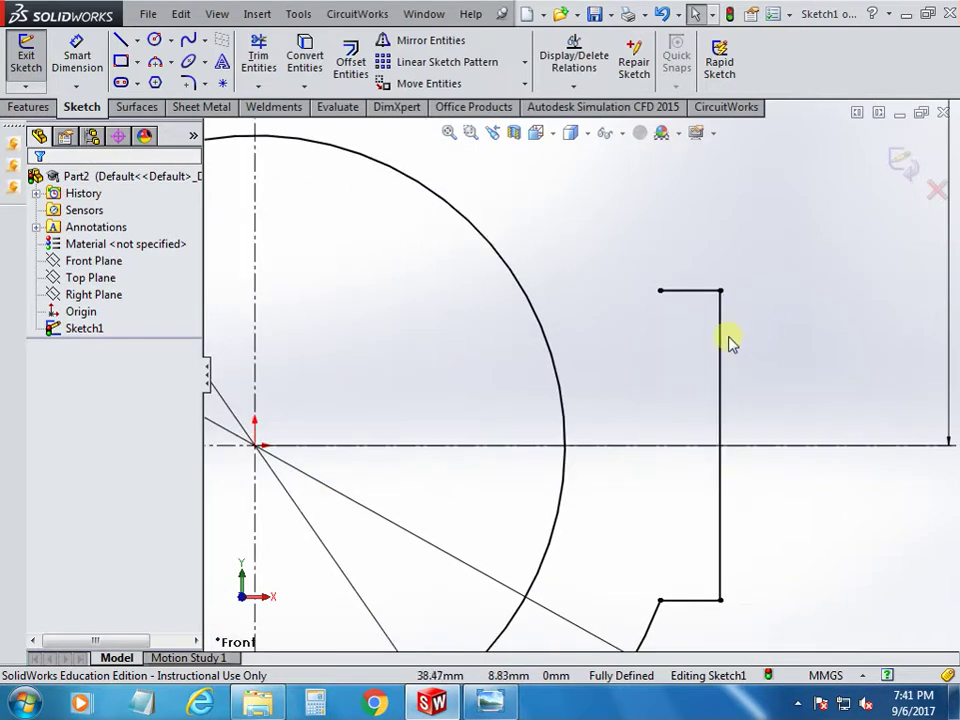
pyautogui.click(660, 293)
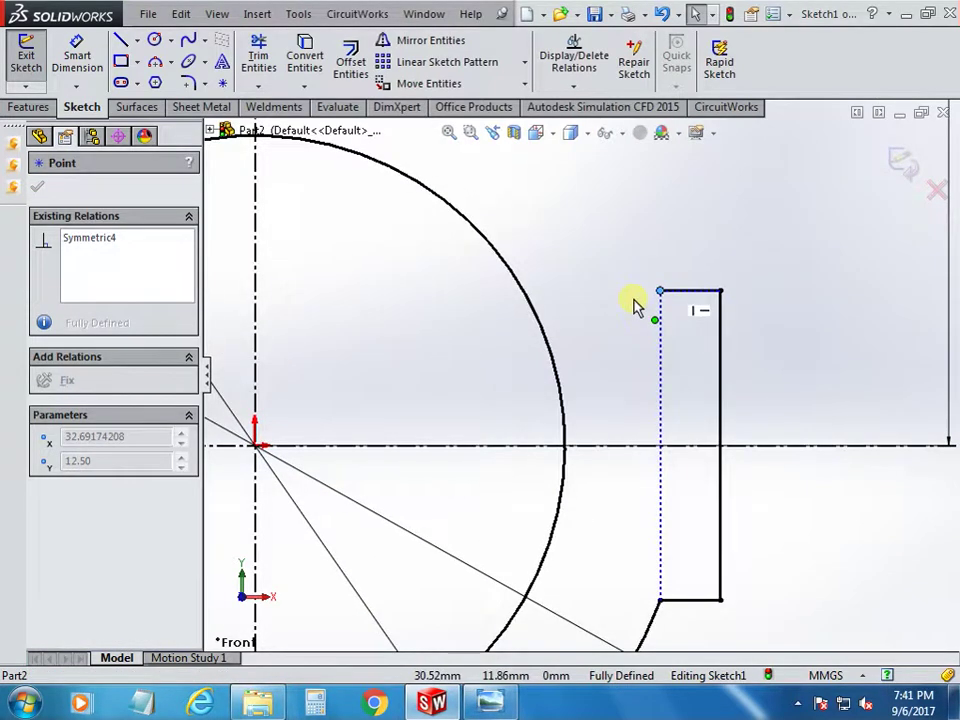
pyautogui.scroll(2, 707, 290)
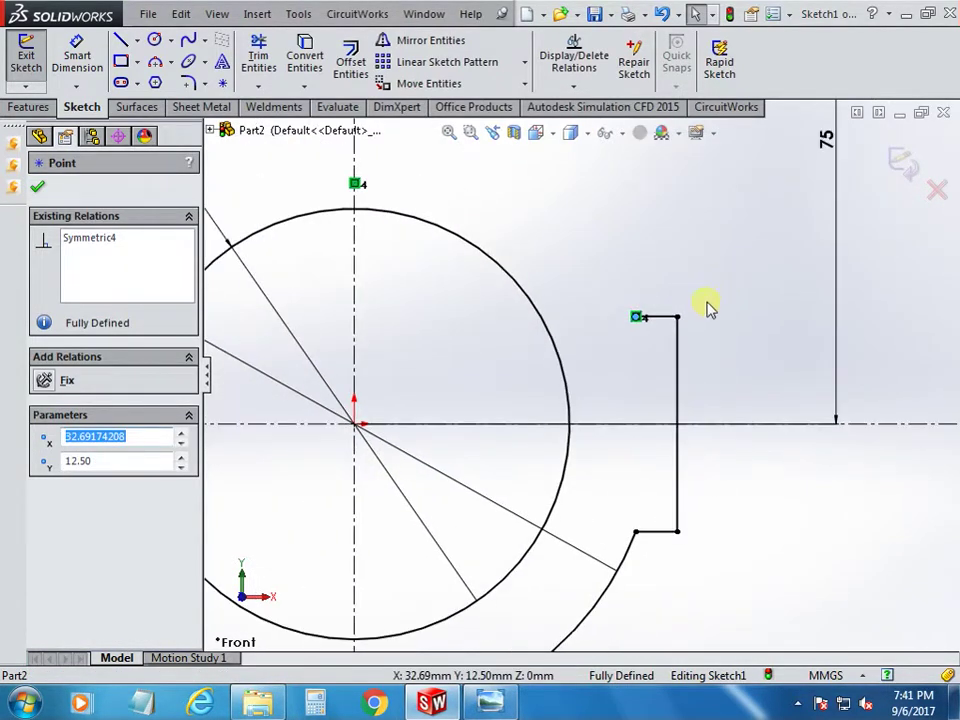
pyautogui.scroll(3, 580, 380)
pyautogui.scroll(-2, 338, 362)
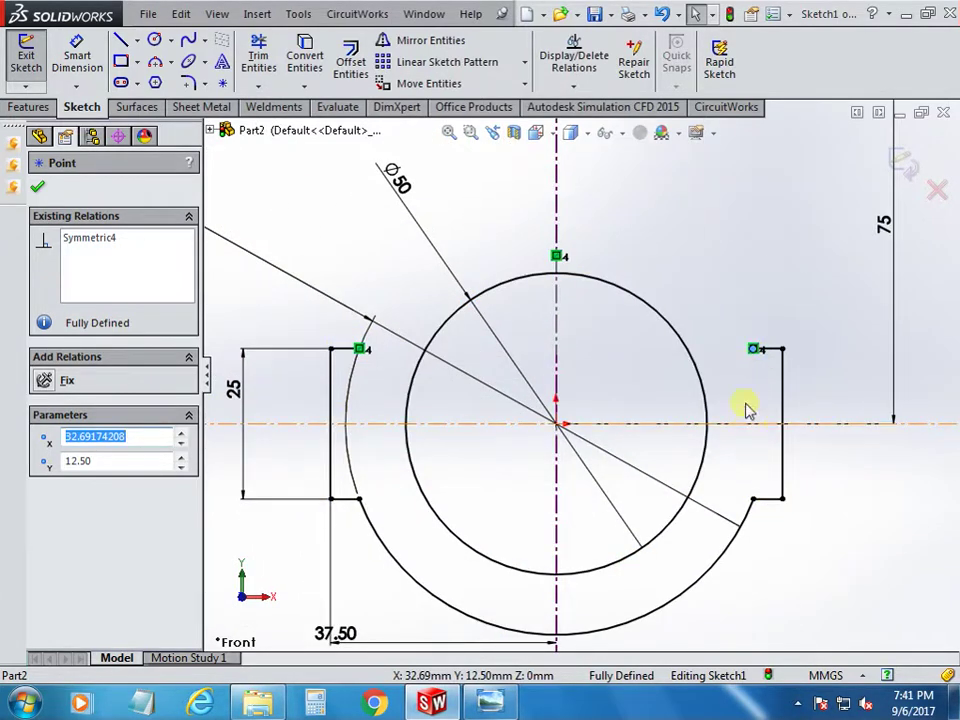
pyautogui.click(682, 268)
pyautogui.scroll(2, 570, 455)
pyautogui.scroll(1, 560, 473)
pyautogui.scroll(-1, 604, 368)
pyautogui.scroll(1, 477, 458)
pyautogui.scroll(-1, 605, 228)
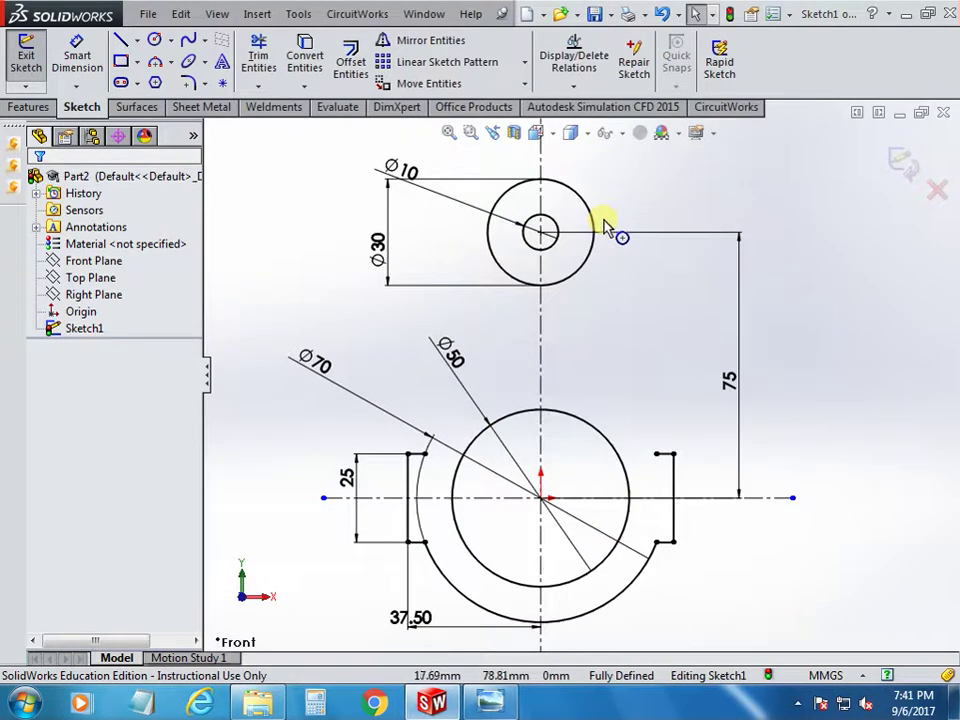
pyautogui.scroll(-2, 545, 330)
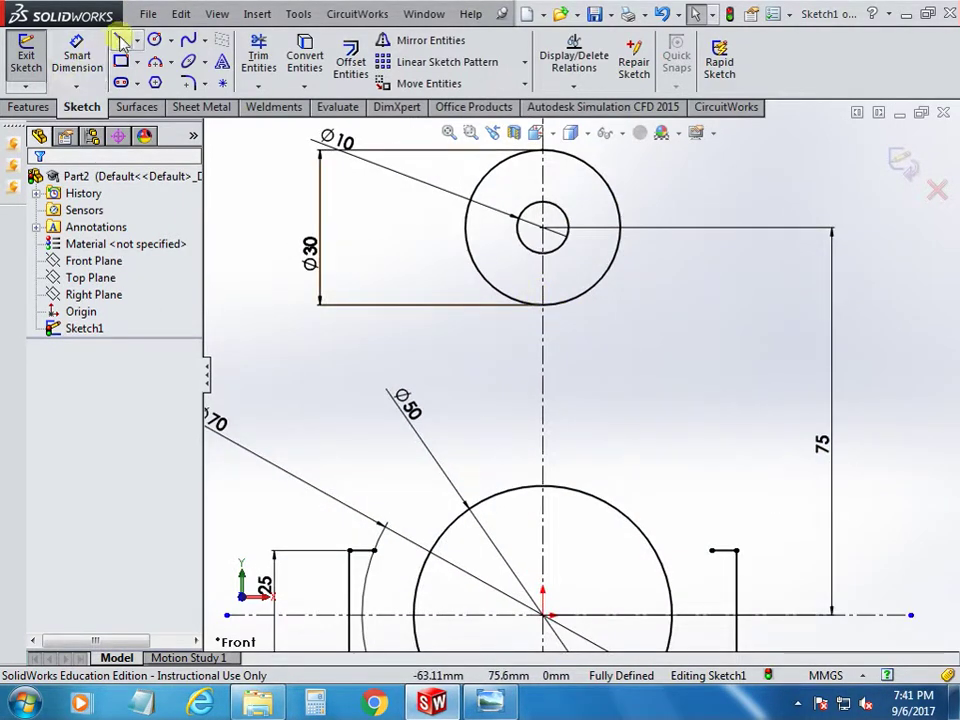
# Draw a slanted left-arm line from the left arc up beside the Ø30 boss.
pyautogui.click(120, 40)
pyautogui.scroll(2, 450, 392)
pyautogui.scroll(-2, 470, 455)
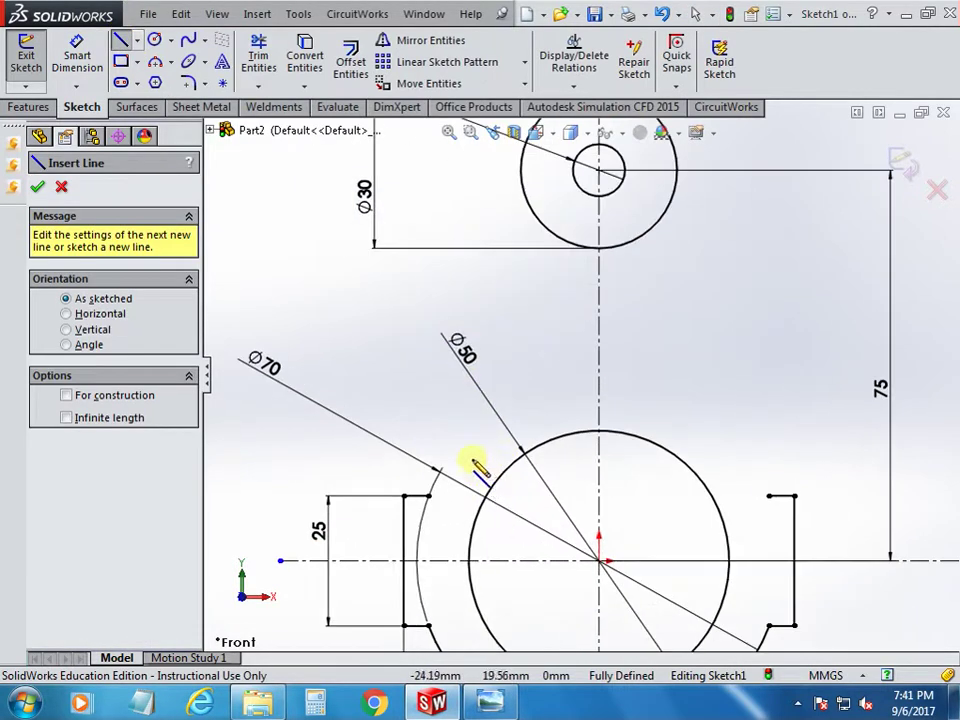
pyautogui.click(428, 496)
pyautogui.scroll(2, 521, 336)
pyautogui.scroll(-3, 549, 249)
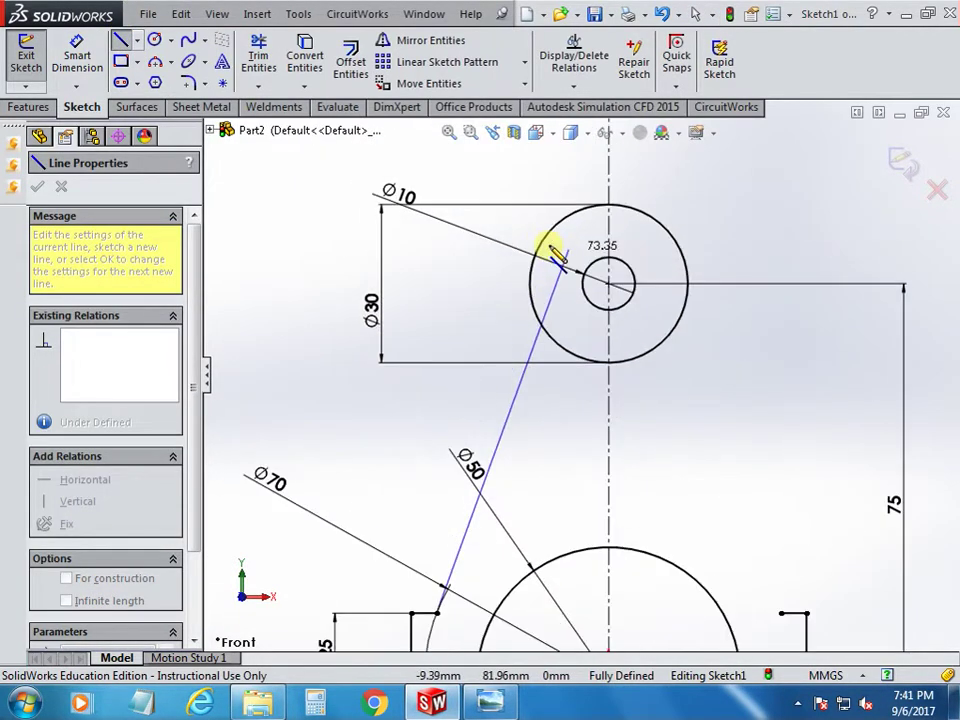
pyautogui.scroll(-2, 540, 252)
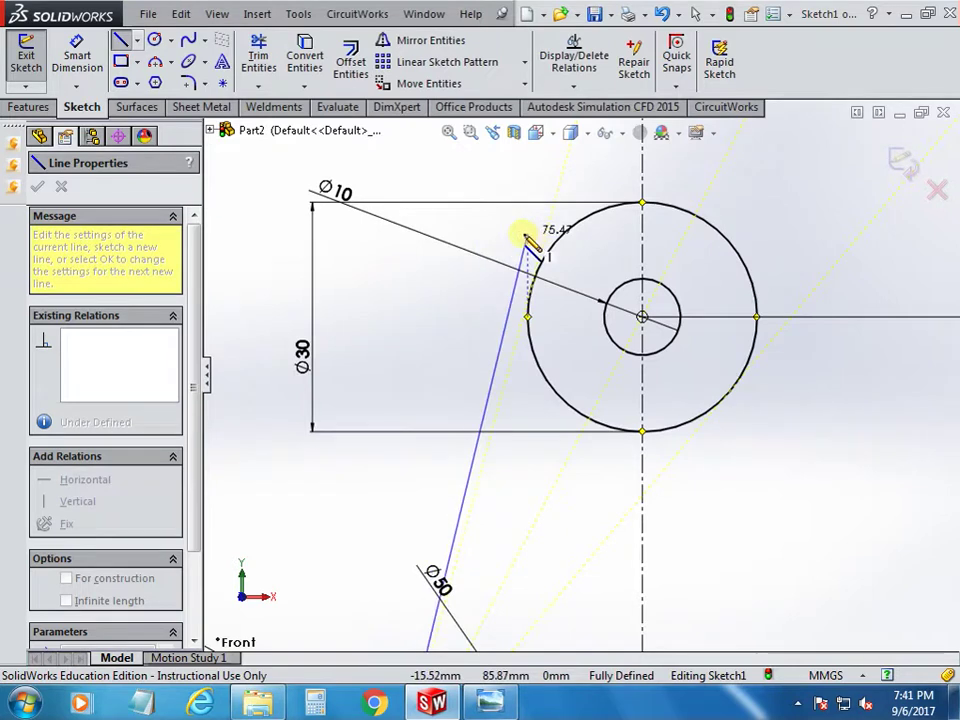
pyautogui.click(506, 189)
pyautogui.rightClick(400, 152)
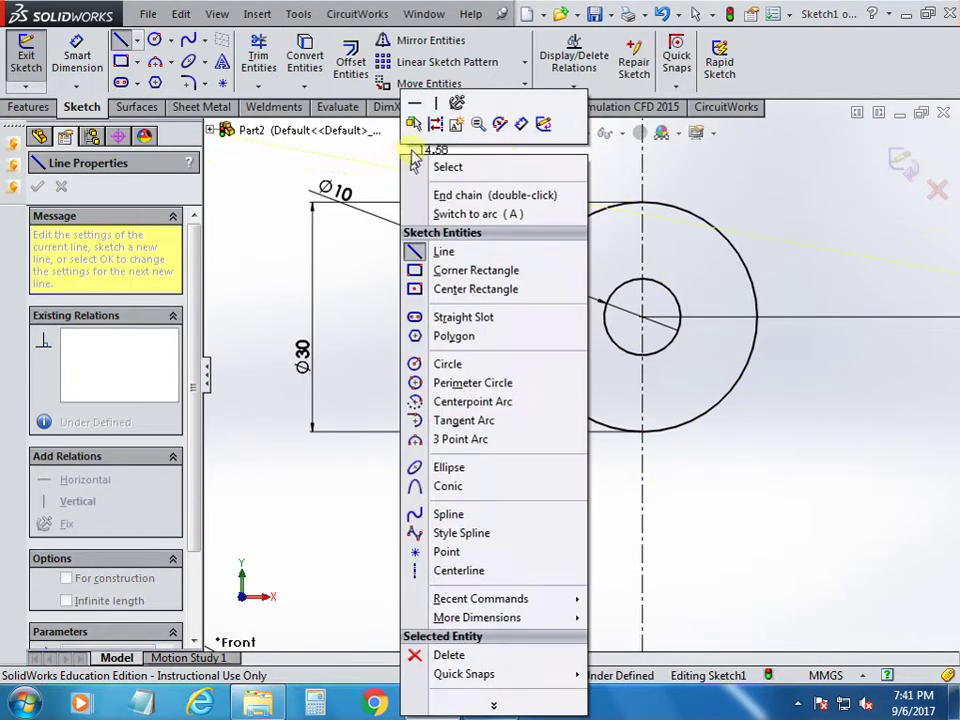
pyautogui.click(445, 180)
pyautogui.press('Escape')
# Compare the sketch against the reference drawing.
pyautogui.scroll(2, 452, 405)
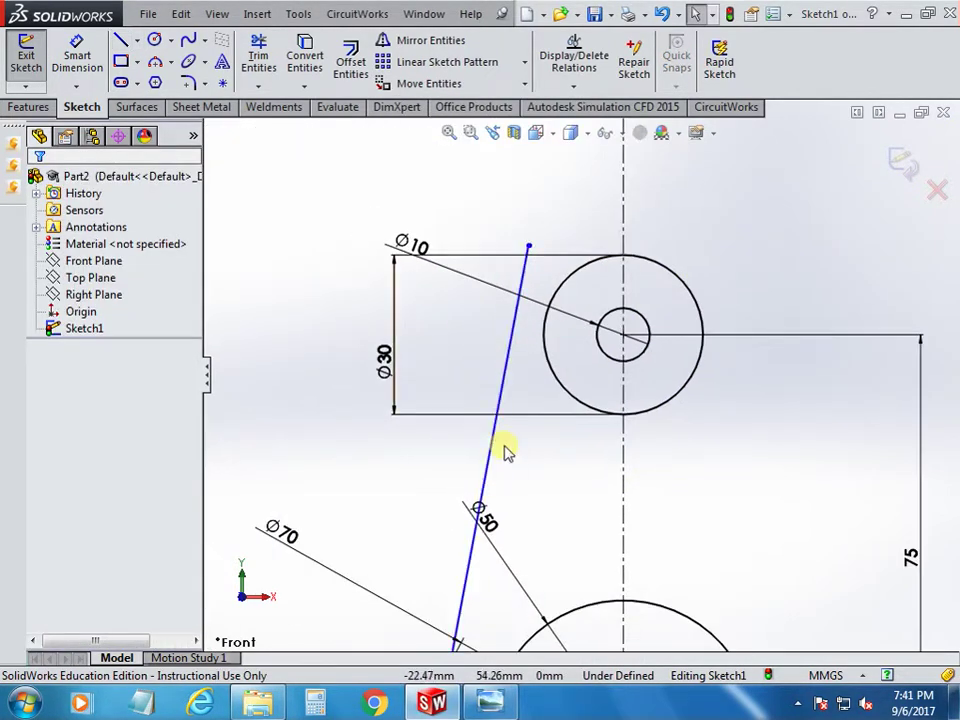
pyautogui.hotkey('alt', 'Tab')
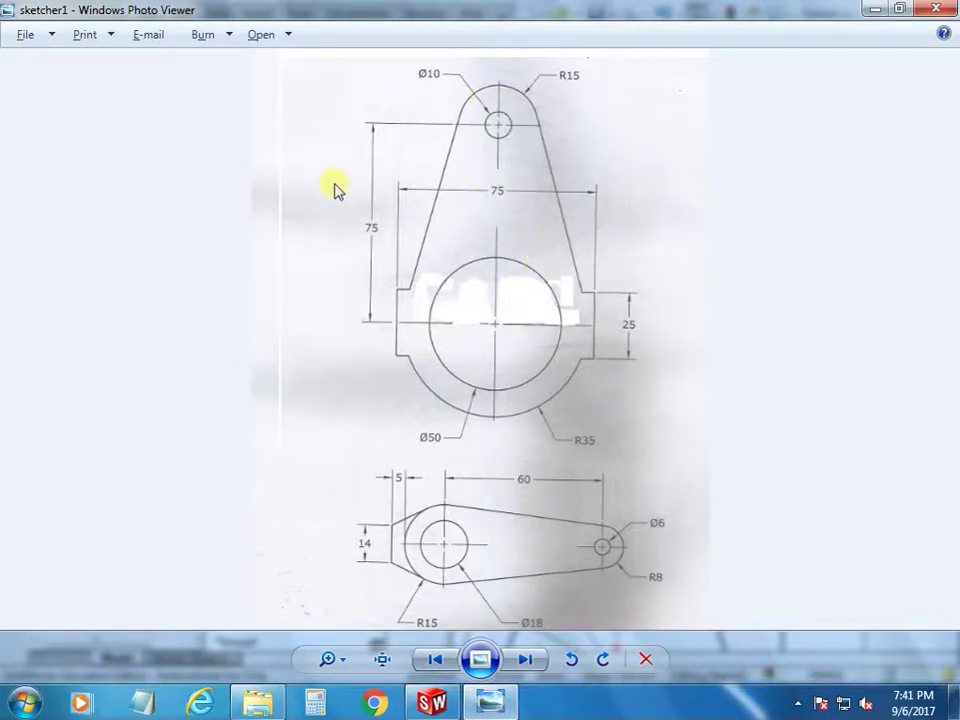
pyautogui.hotkey('alt', 'Tab')
pyautogui.scroll(1, 392, 401)
# Add a Tangent relation between the slanted arm line and the Ø30 boss circle.
pyautogui.scroll(-3, 505, 588)
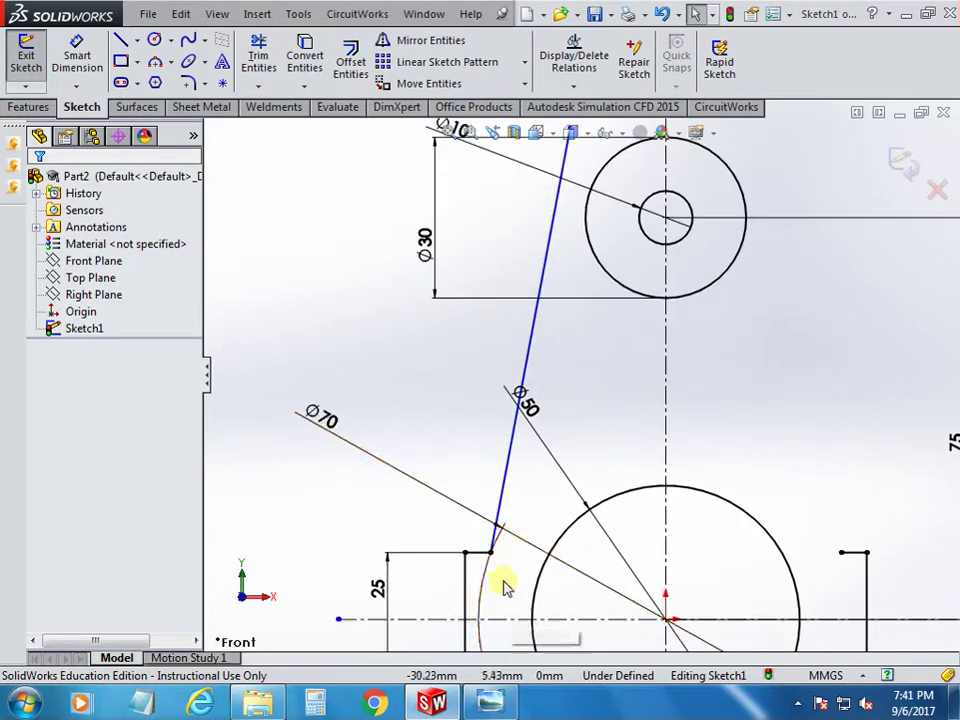
pyautogui.scroll(2, 580, 373)
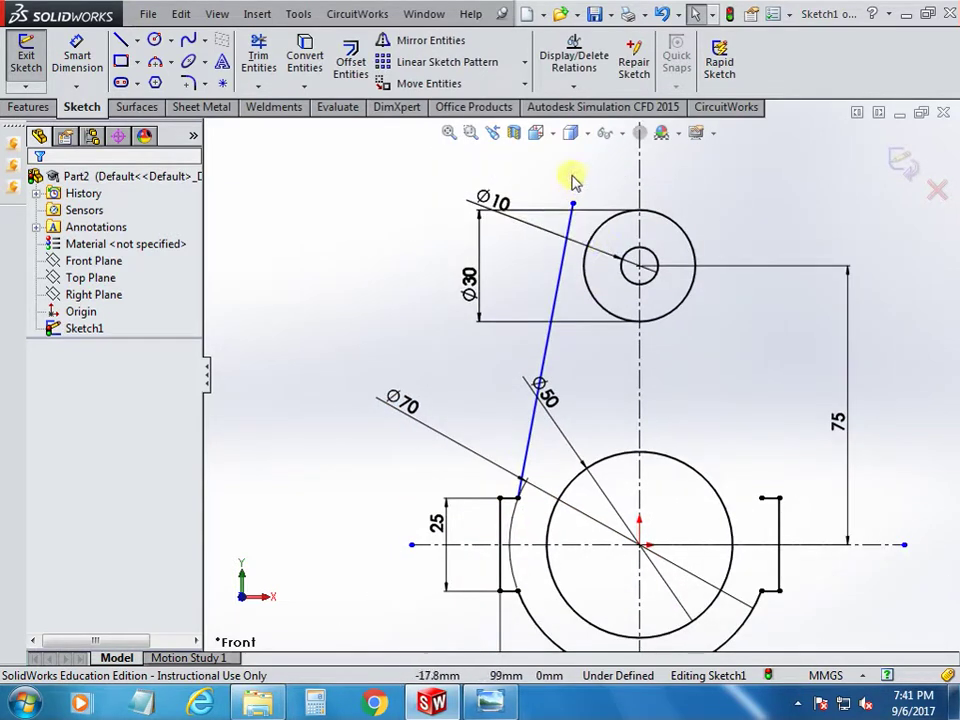
pyautogui.scroll(-1, 565, 210)
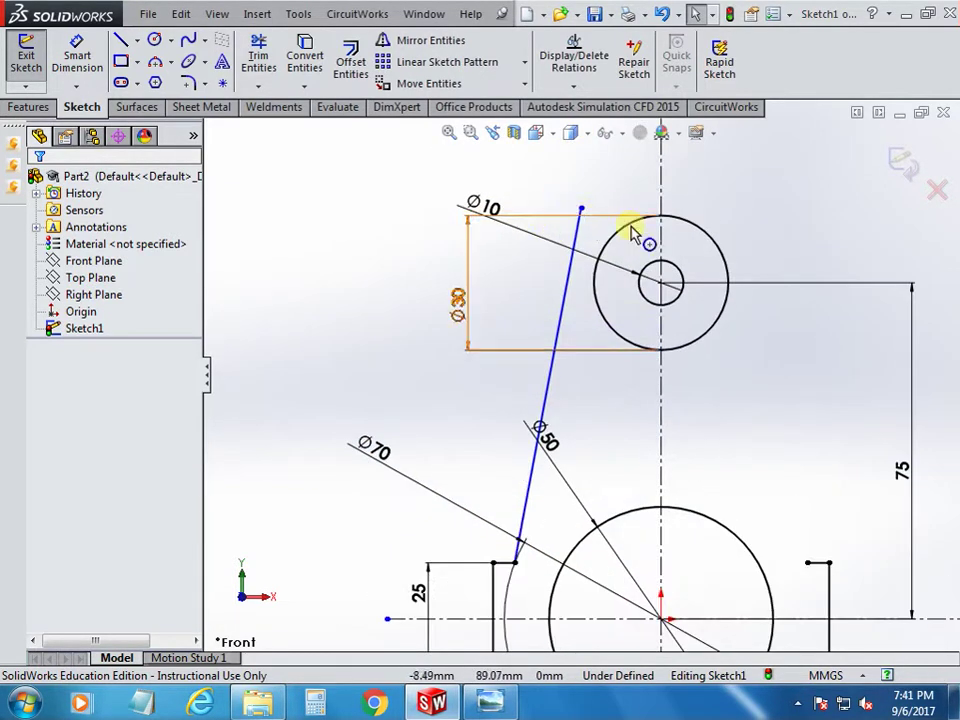
pyautogui.click(578, 238)
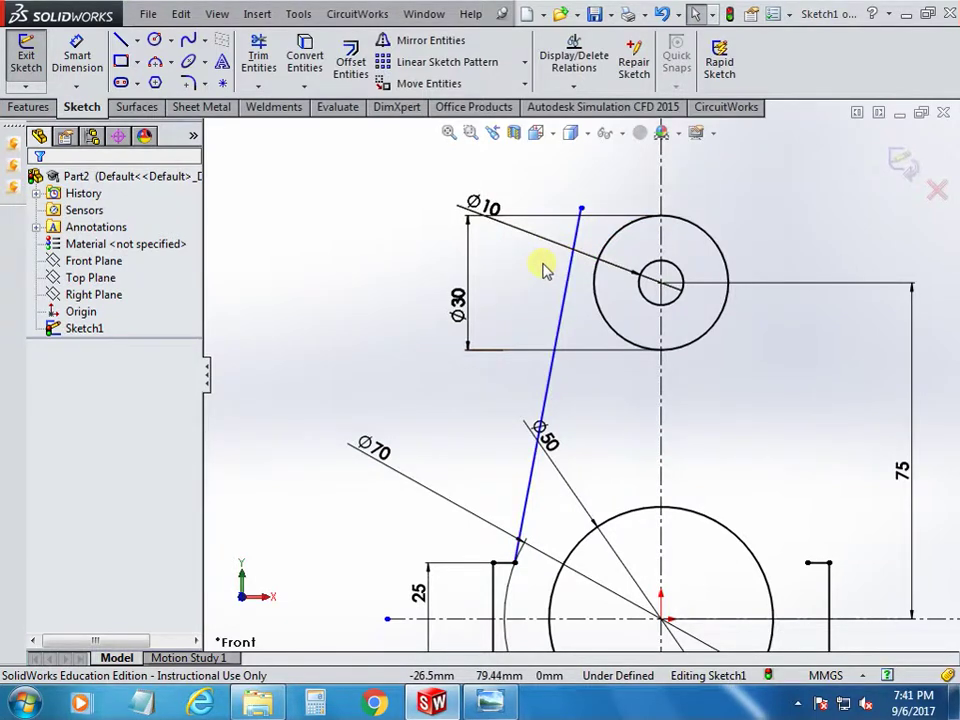
pyautogui.click(558, 313)
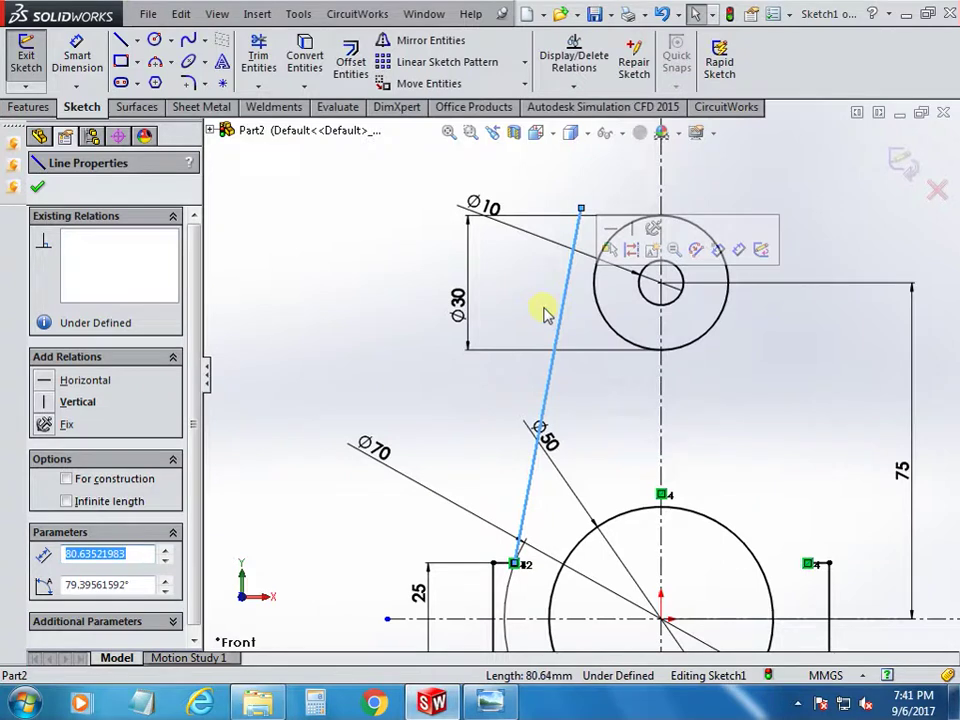
pyautogui.keyDown('ctrl'); pyautogui.click(594, 305); pyautogui.keyUp('ctrl')
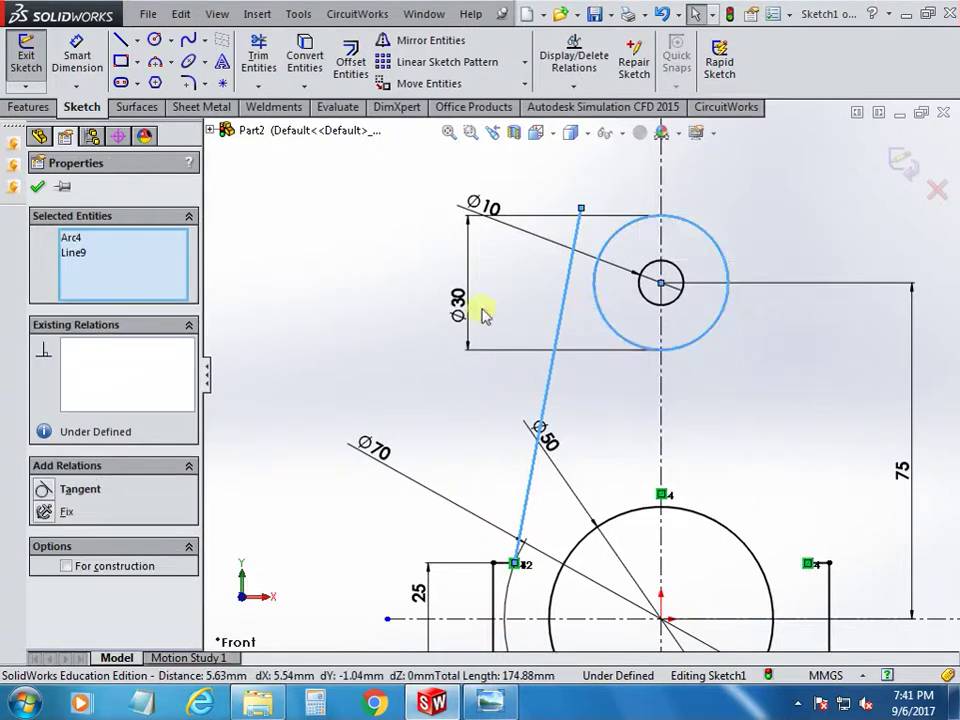
pyautogui.click(45, 491)
pyautogui.click(336, 393)
pyautogui.scroll(-3, 617, 199)
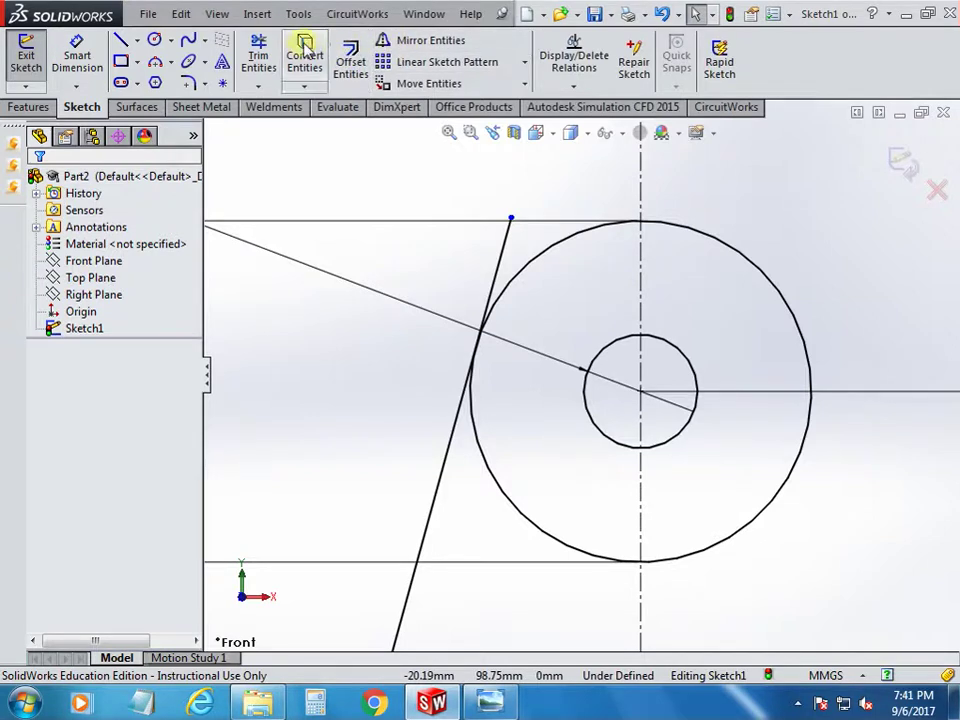
# Trim the arm line's overhang so it ends at its tangent point on the Ø30 boss.
pyautogui.click(259, 55)
pyautogui.scroll(-2, 440, 220)
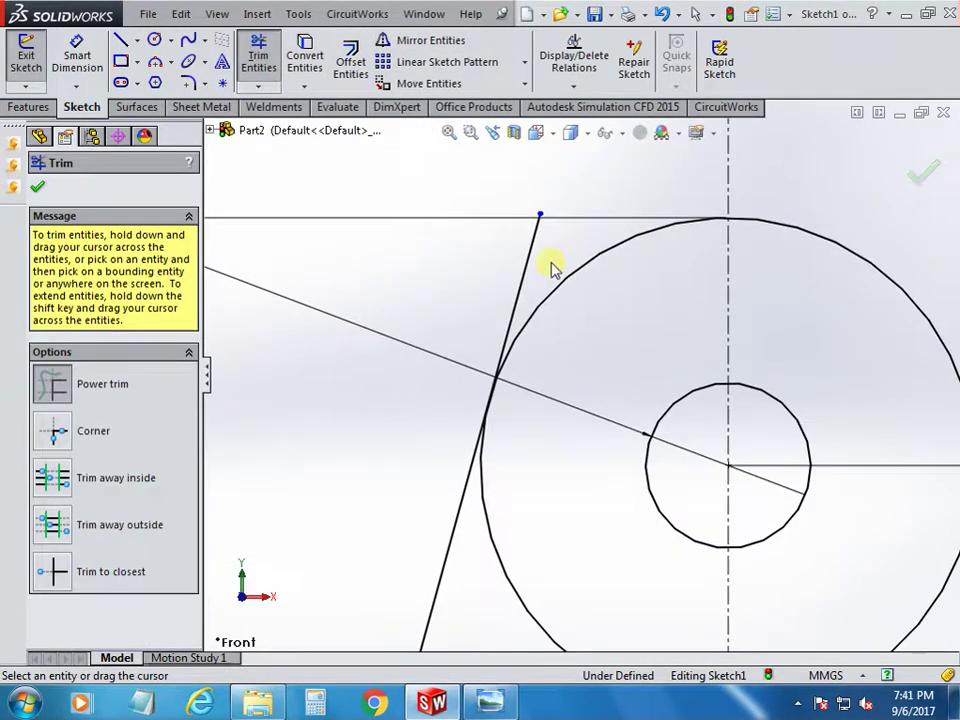
pyautogui.scroll(1, 503, 278)
pyautogui.scroll(2, 567, 343)
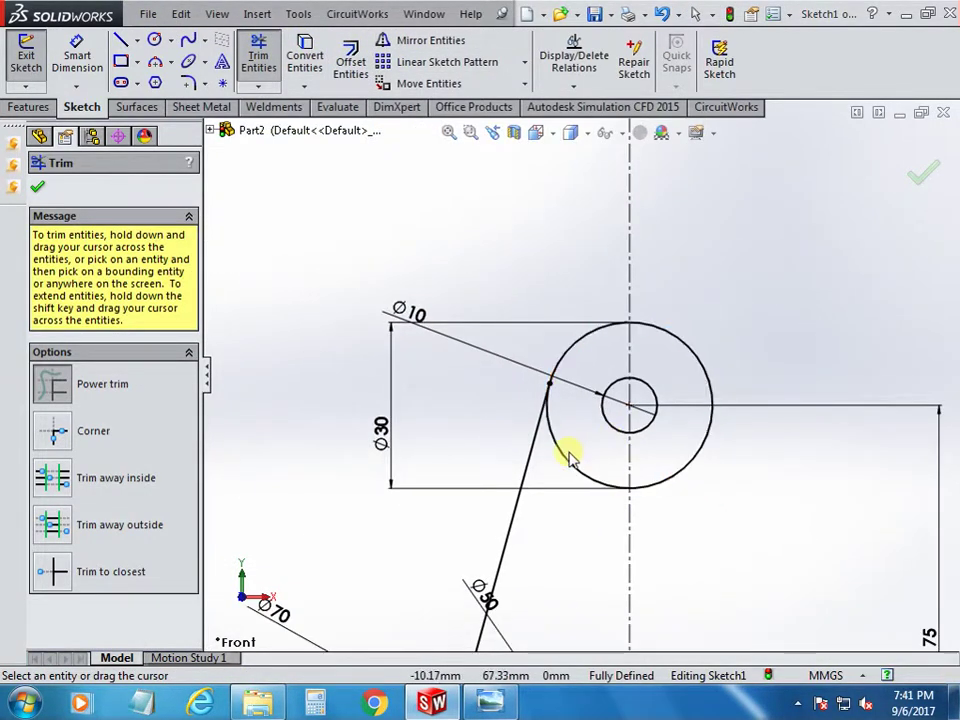
pyautogui.click(37, 188)
pyautogui.scroll(3, 332, 294)
pyautogui.scroll(1, 596, 514)
pyautogui.scroll(-2, 531, 294)
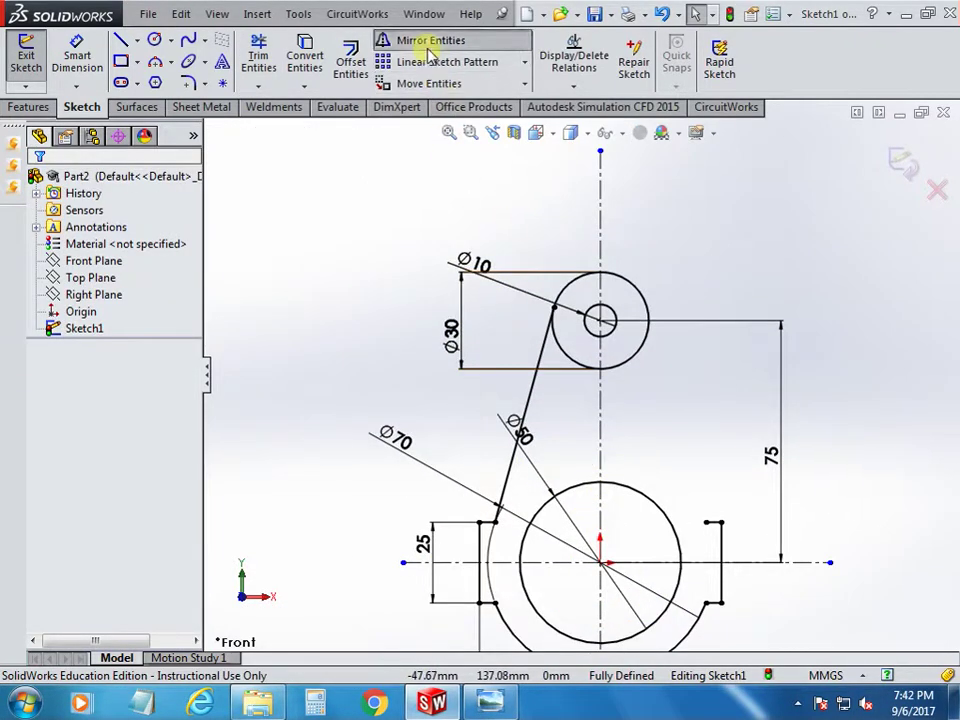
# Mirror the left arm line (Line9) about the vertical centerline to form the right arm.
pyautogui.click(428, 40)
pyautogui.click(541, 389)
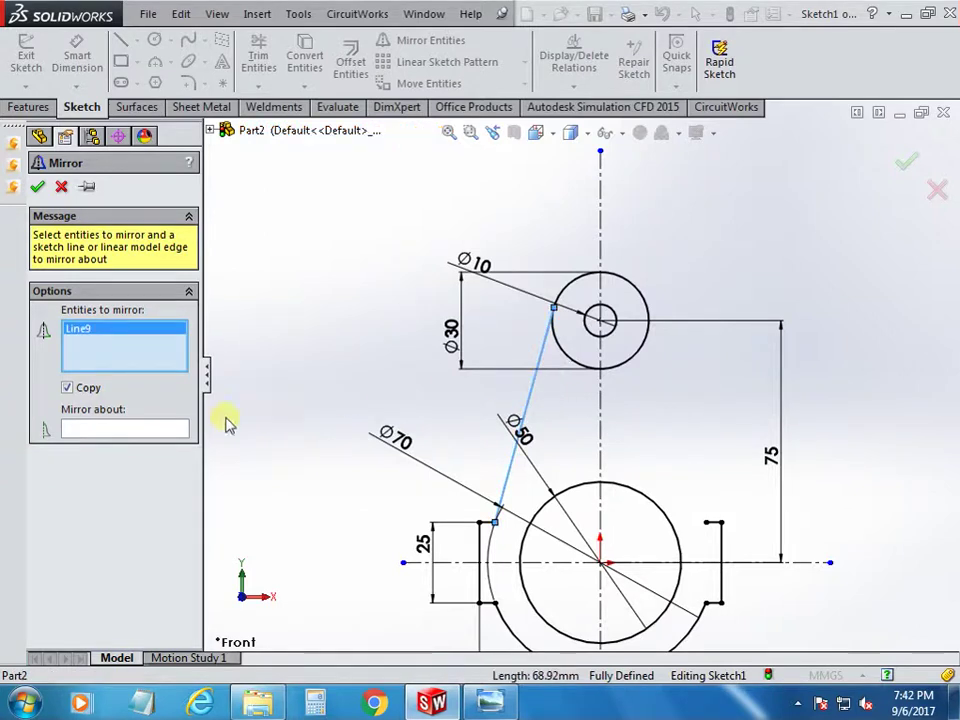
pyautogui.click(128, 432)
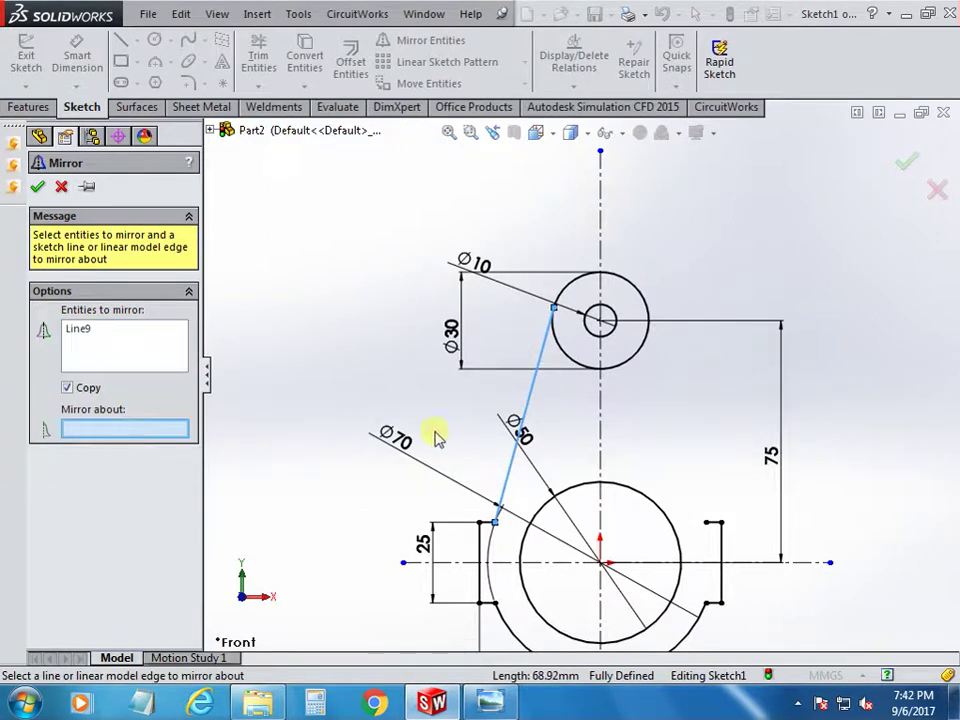
pyautogui.click(603, 426)
pyautogui.click(38, 187)
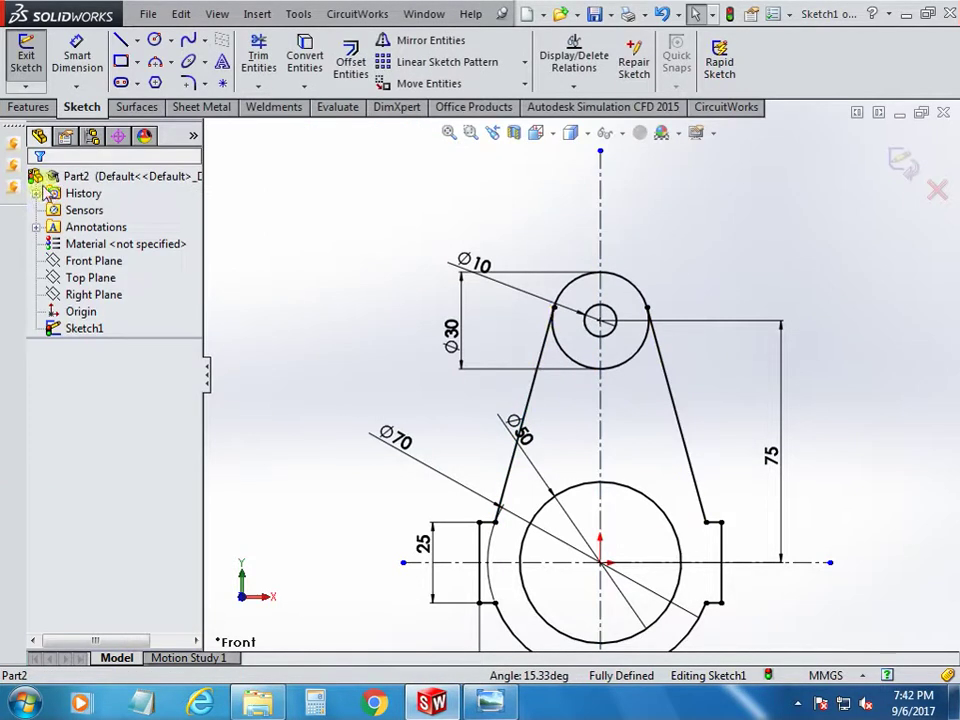
pyautogui.scroll(-1, 639, 354)
pyautogui.scroll(-1, 530, 405)
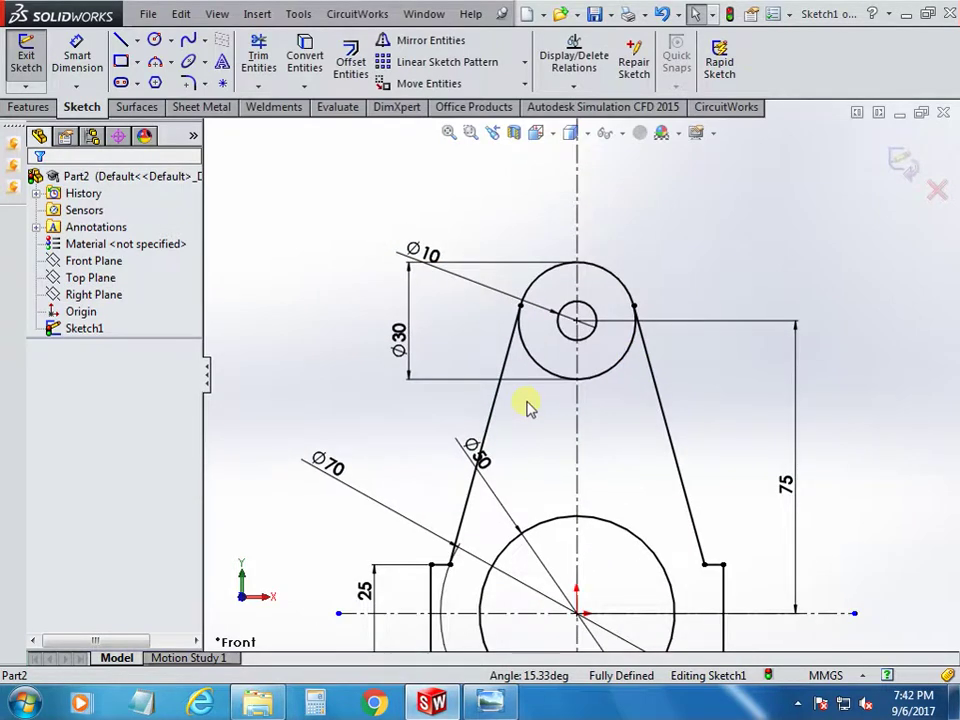
# Compare the sketch against the reference drawing, then return to SolidWorks.
pyautogui.hotkey('alt', 'Tab')
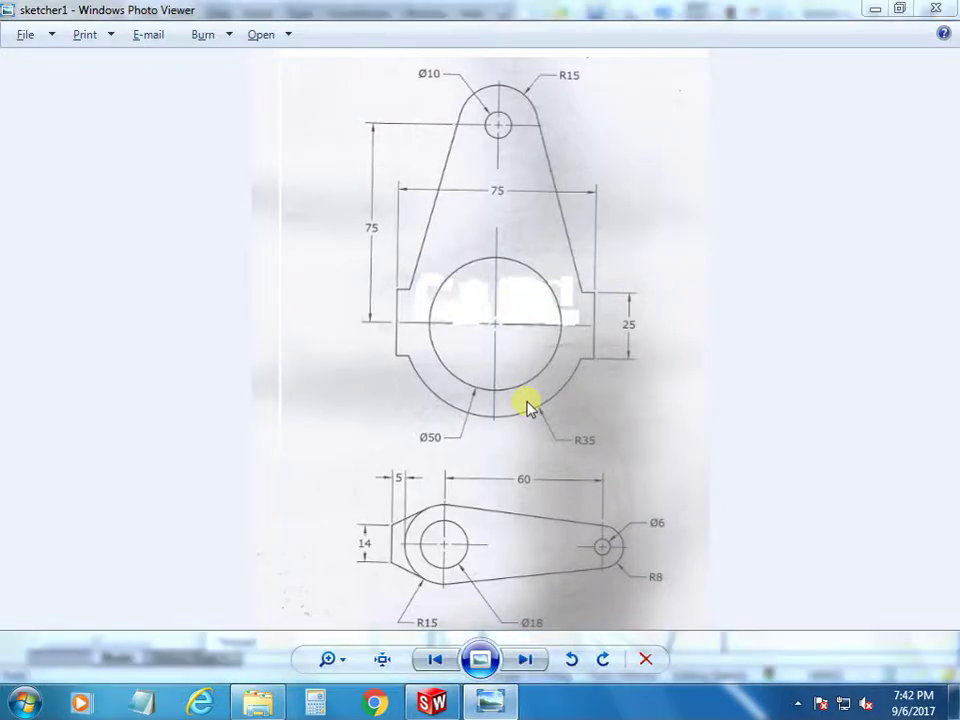
pyautogui.hotkey('alt', 'Tab')
pyautogui.scroll(2, 546, 381)
pyautogui.click(258, 62)
# Trim away the Ø30 boss circle's lower arc between the two arms, leaving the rounded top.
pyautogui.scroll(-1, 545, 358)
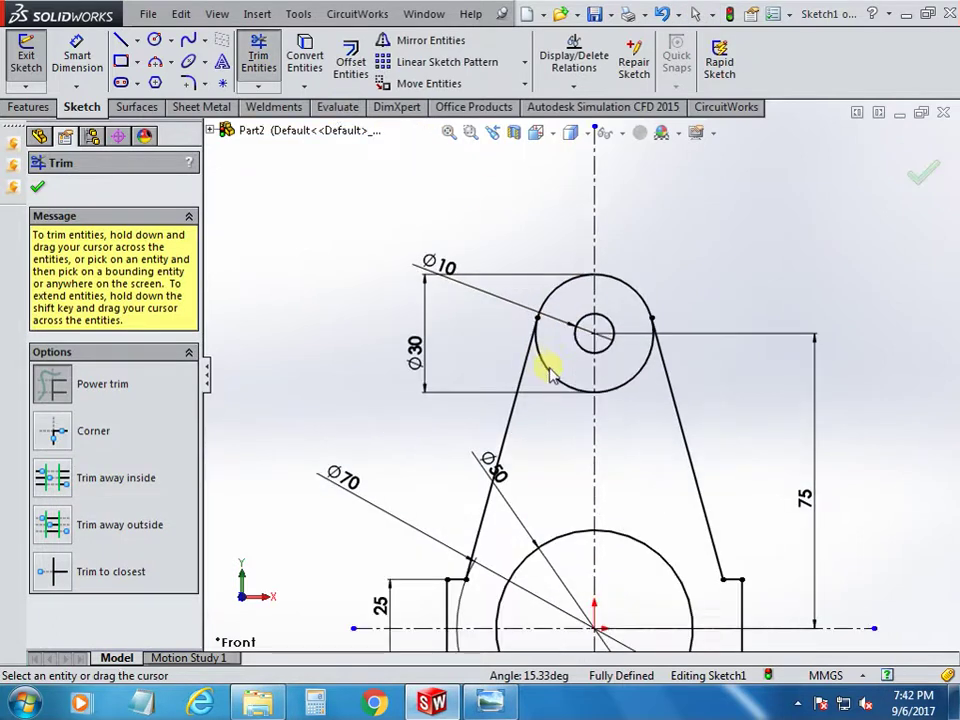
pyautogui.scroll(-1, 545, 358)
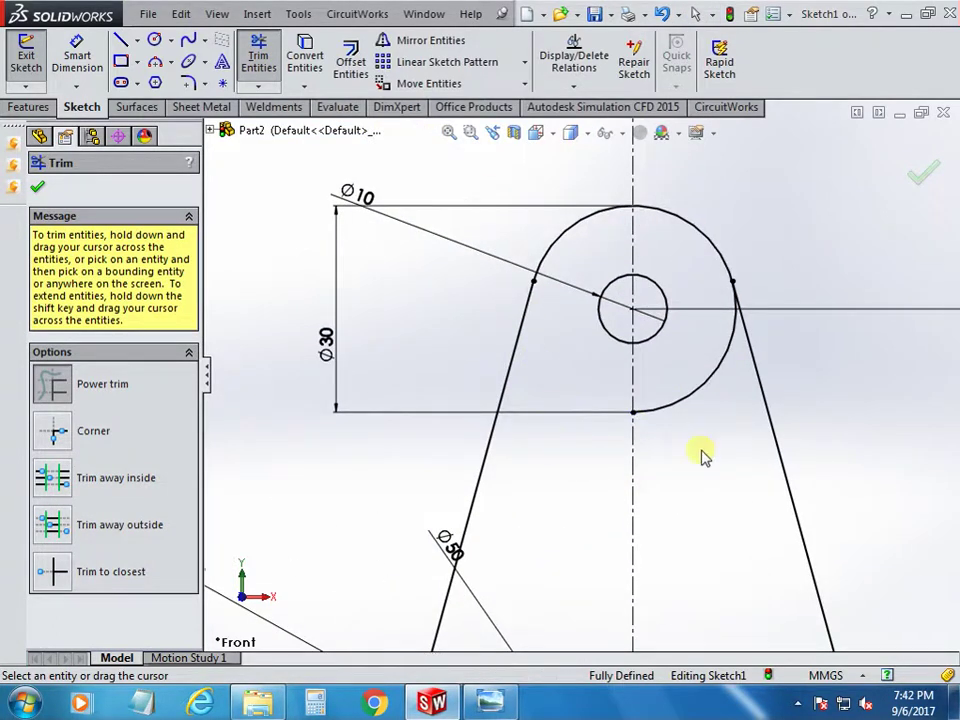
pyautogui.click(697, 391)
pyautogui.scroll(2, 580, 380)
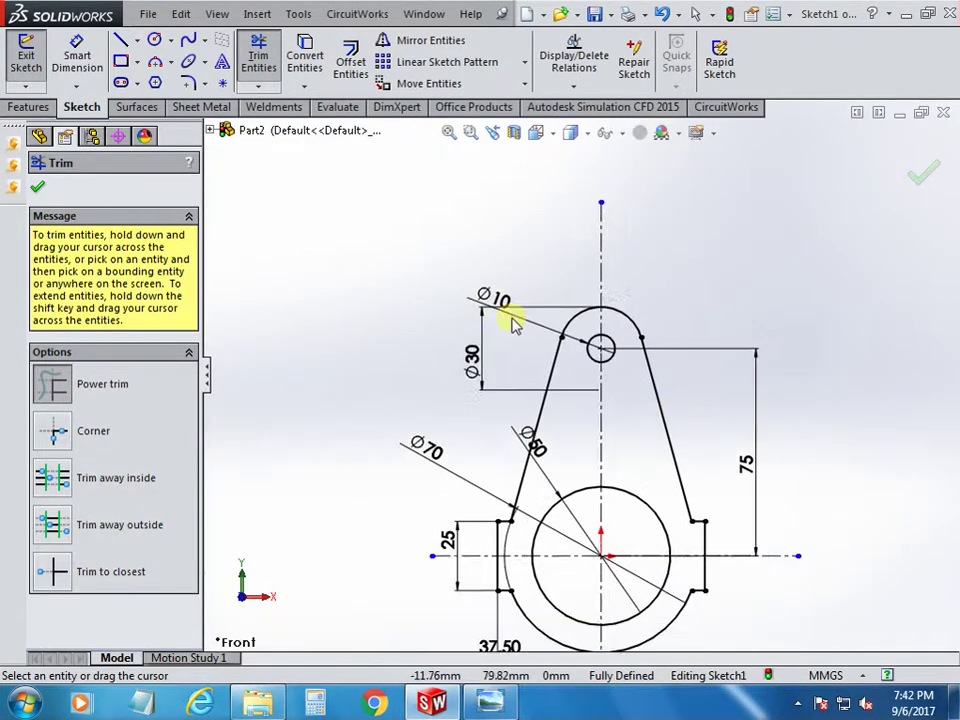
pyautogui.click(33, 191)
pyautogui.scroll(2, 581, 374)
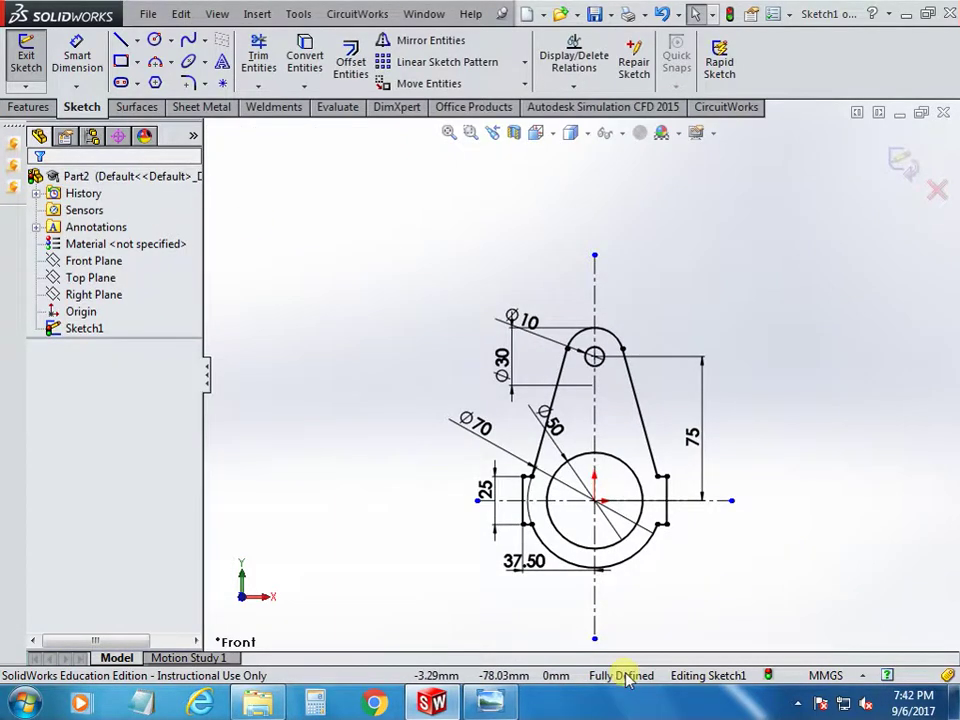
# Zoom in and out to review the finished, fully defined bracket sketch.
pyautogui.scroll(-2, 643, 482)
pyautogui.scroll(-2, 546, 460)
pyautogui.scroll(2, 606, 553)
pyautogui.scroll(-1, 435, 390)
pyautogui.scroll(2, 435, 389)
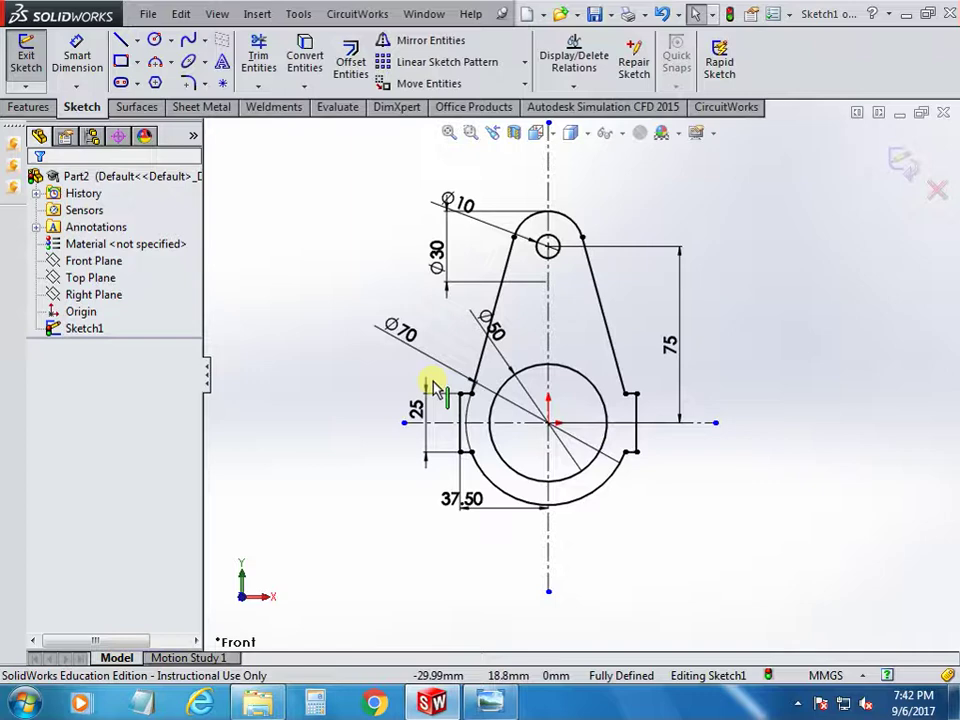
# Minimize SolidWorks, show the desktop, and expand the hidden notification-area icons.
pyautogui.click(905, 13)
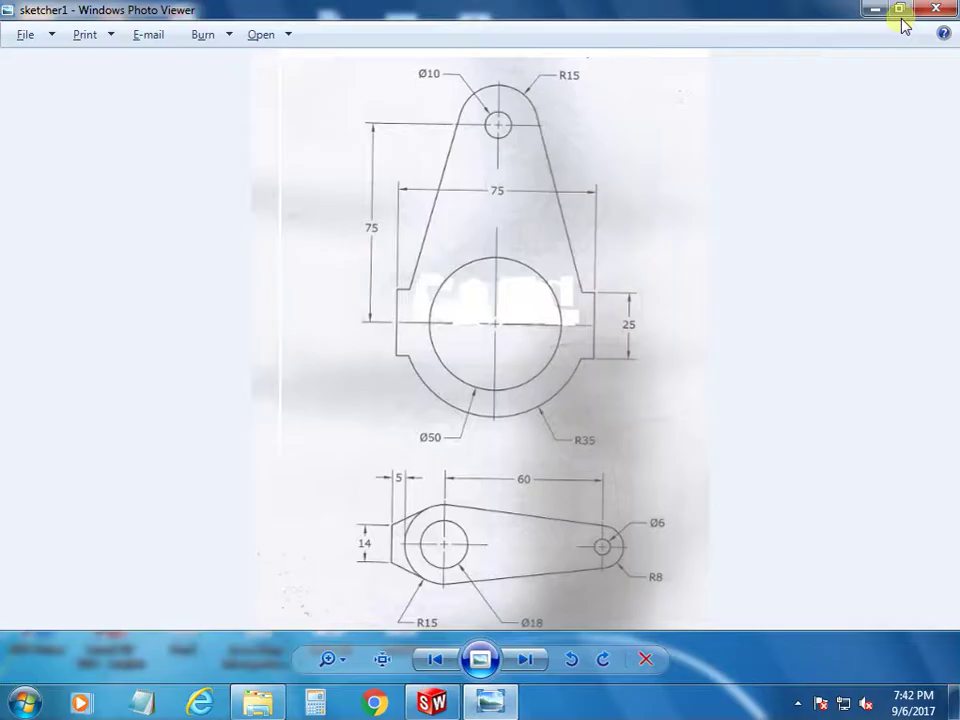
pyautogui.press('super+d')
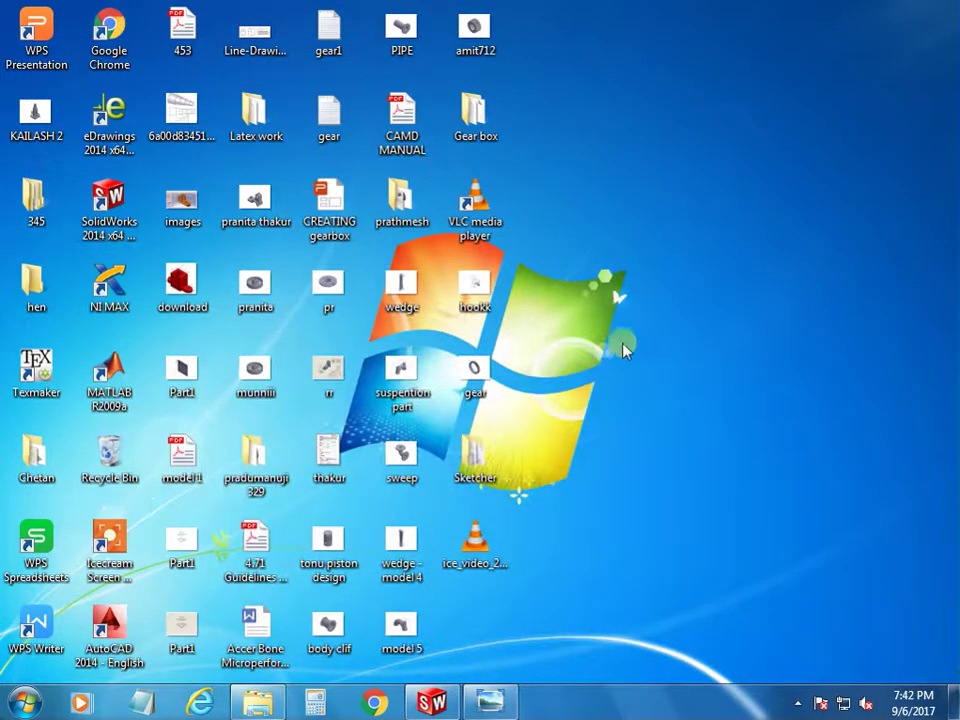
pyautogui.click(797, 703)
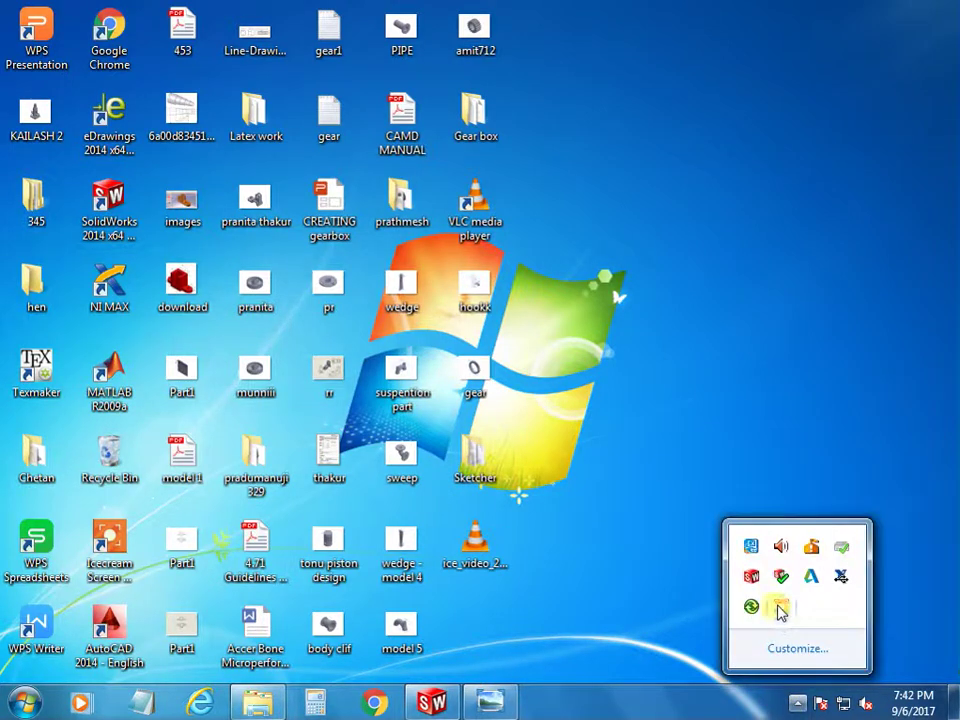